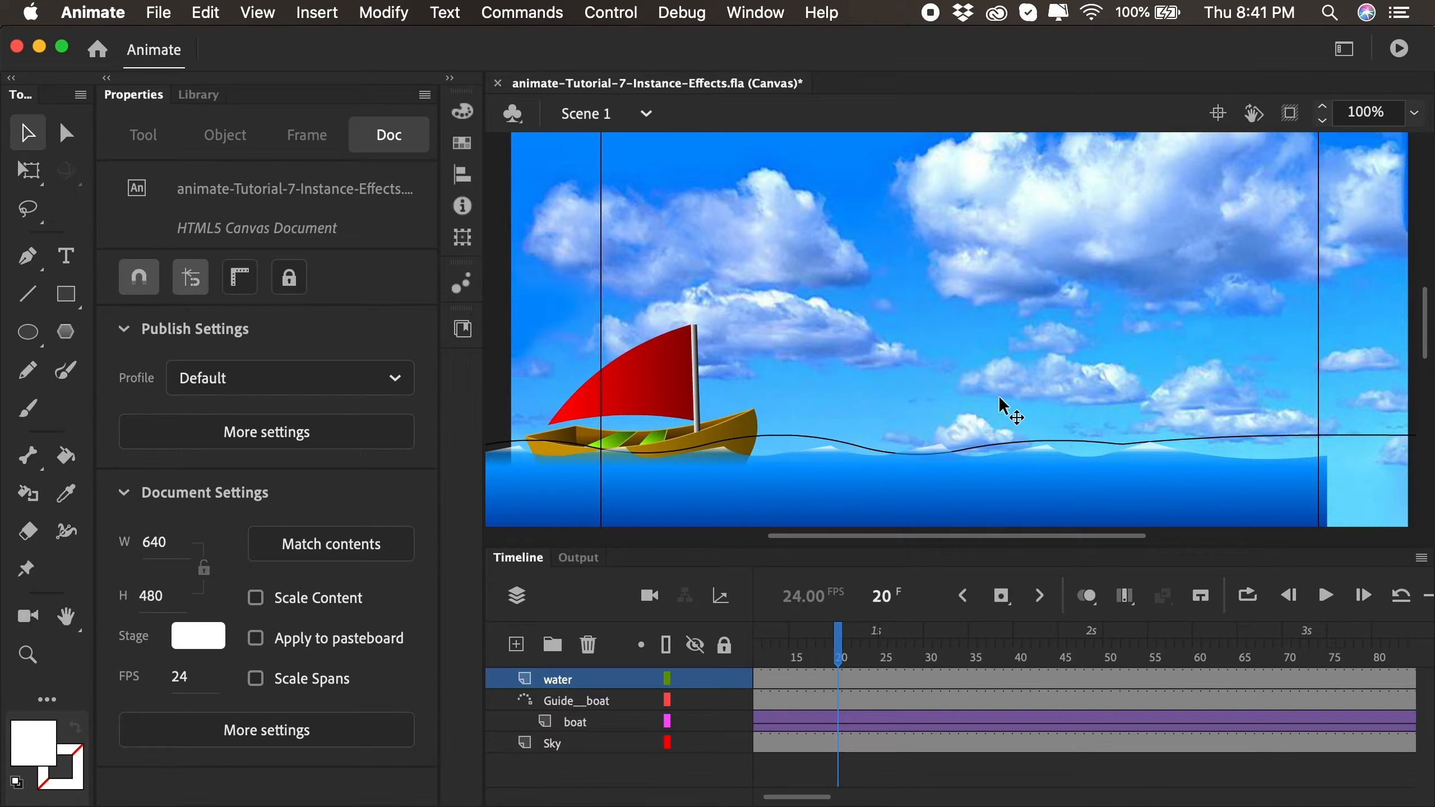
# - Check the stage size in the document settings
pyautogui.click(399, 13)
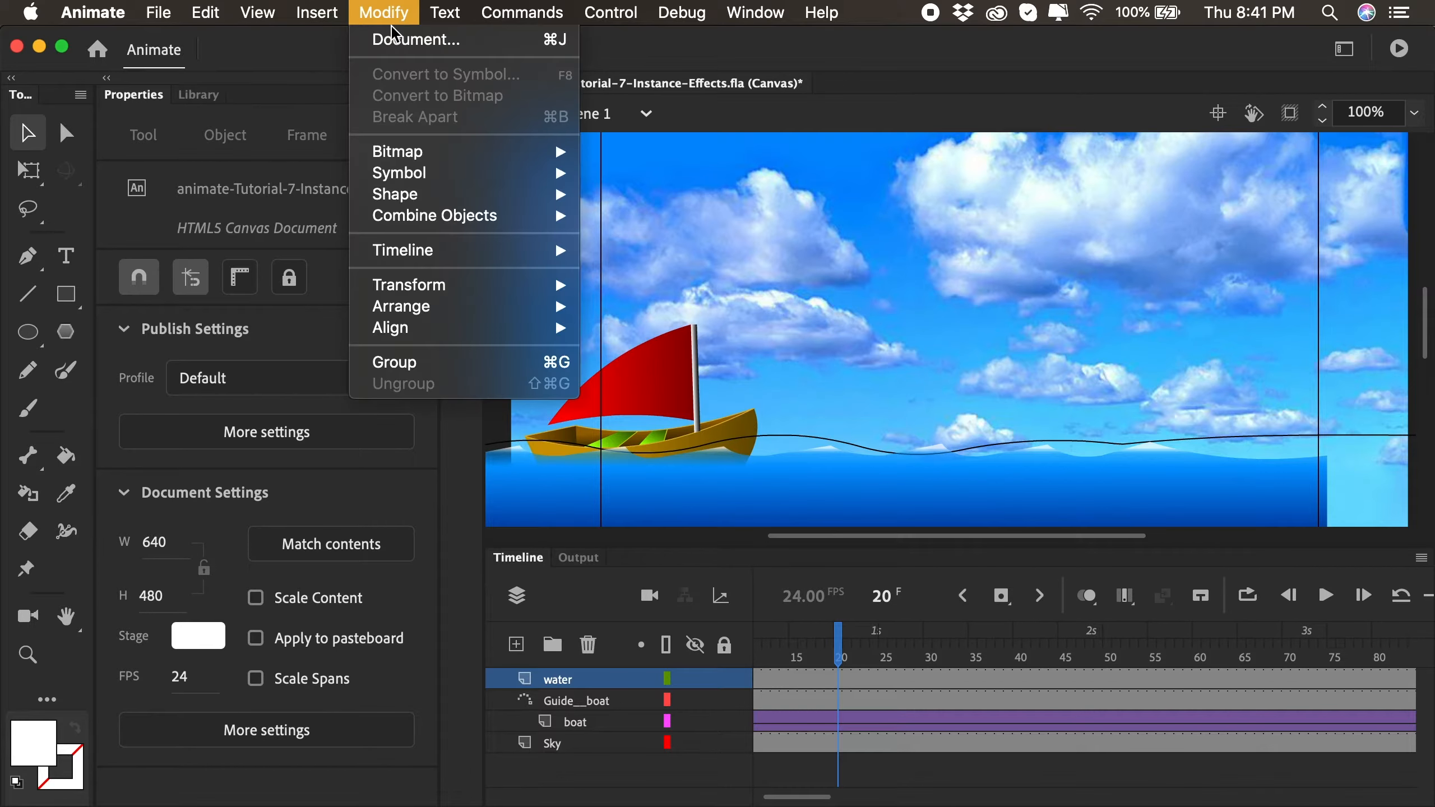
pyautogui.click(398, 51)
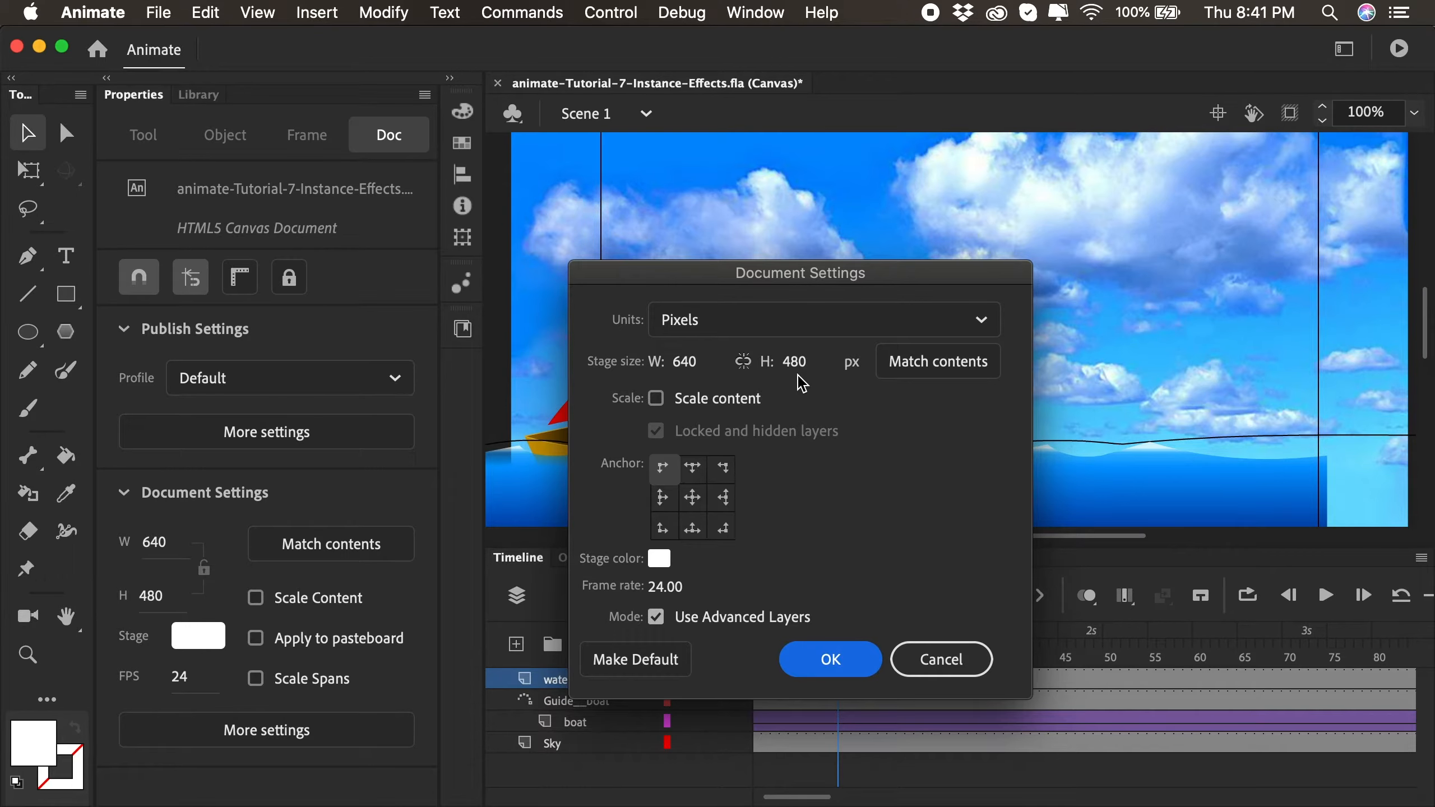
pyautogui.click(841, 665)
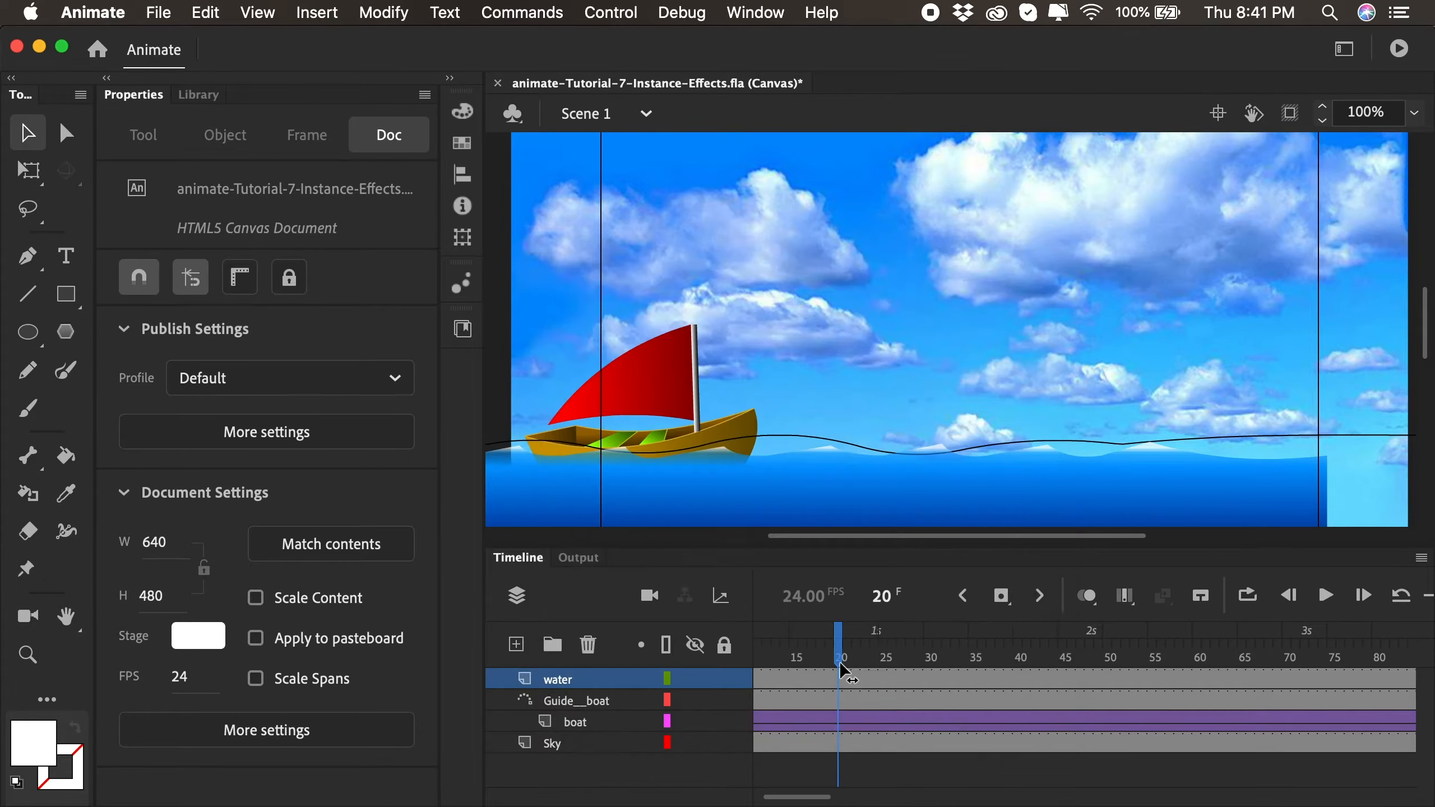
# - Switch to Photoshop and create a new 700 by 500 pixel RGB document at 72 pixels/inch with a white background
pyautogui.press('super+Tab')
pyautogui.press('super+Tab')
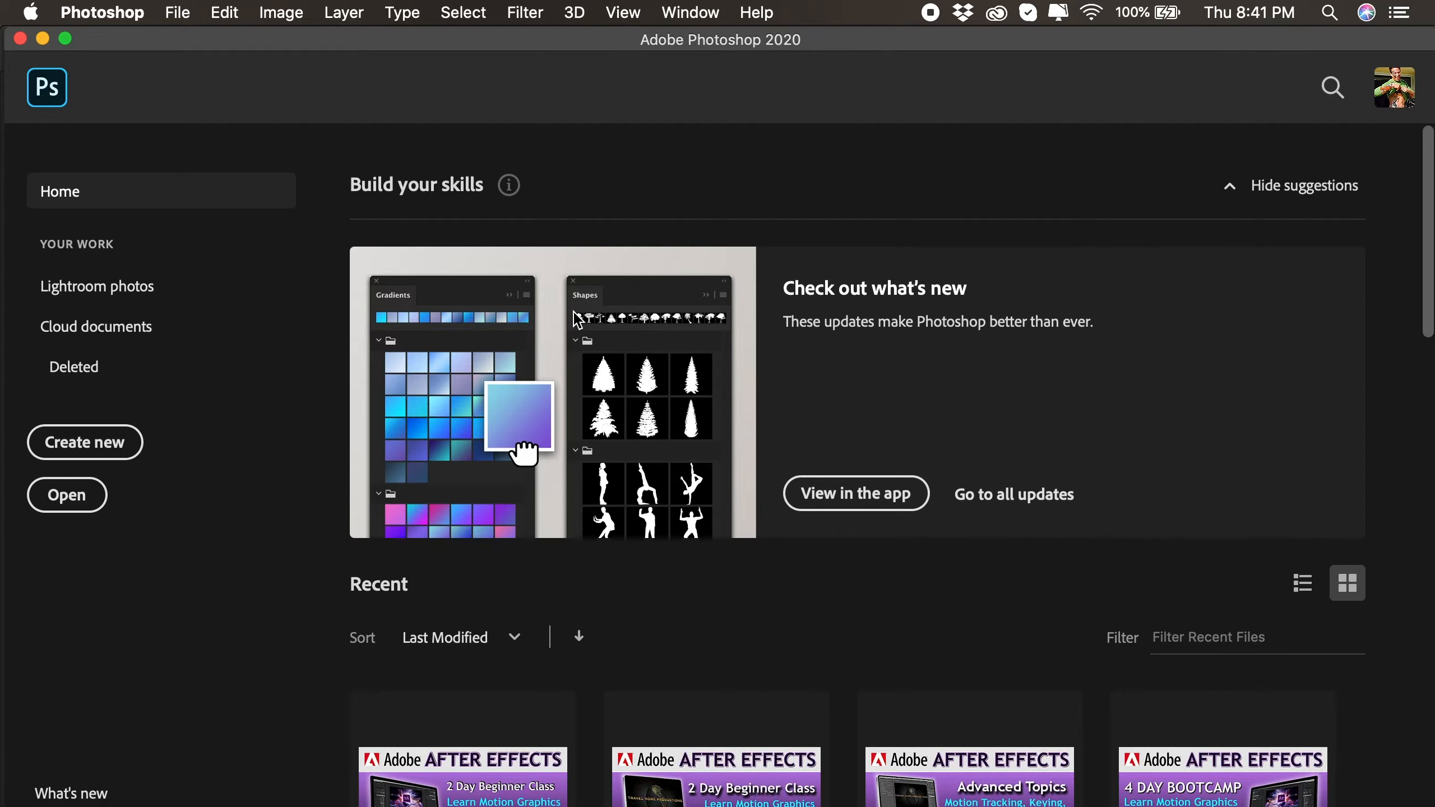
pyautogui.click(182, 14)
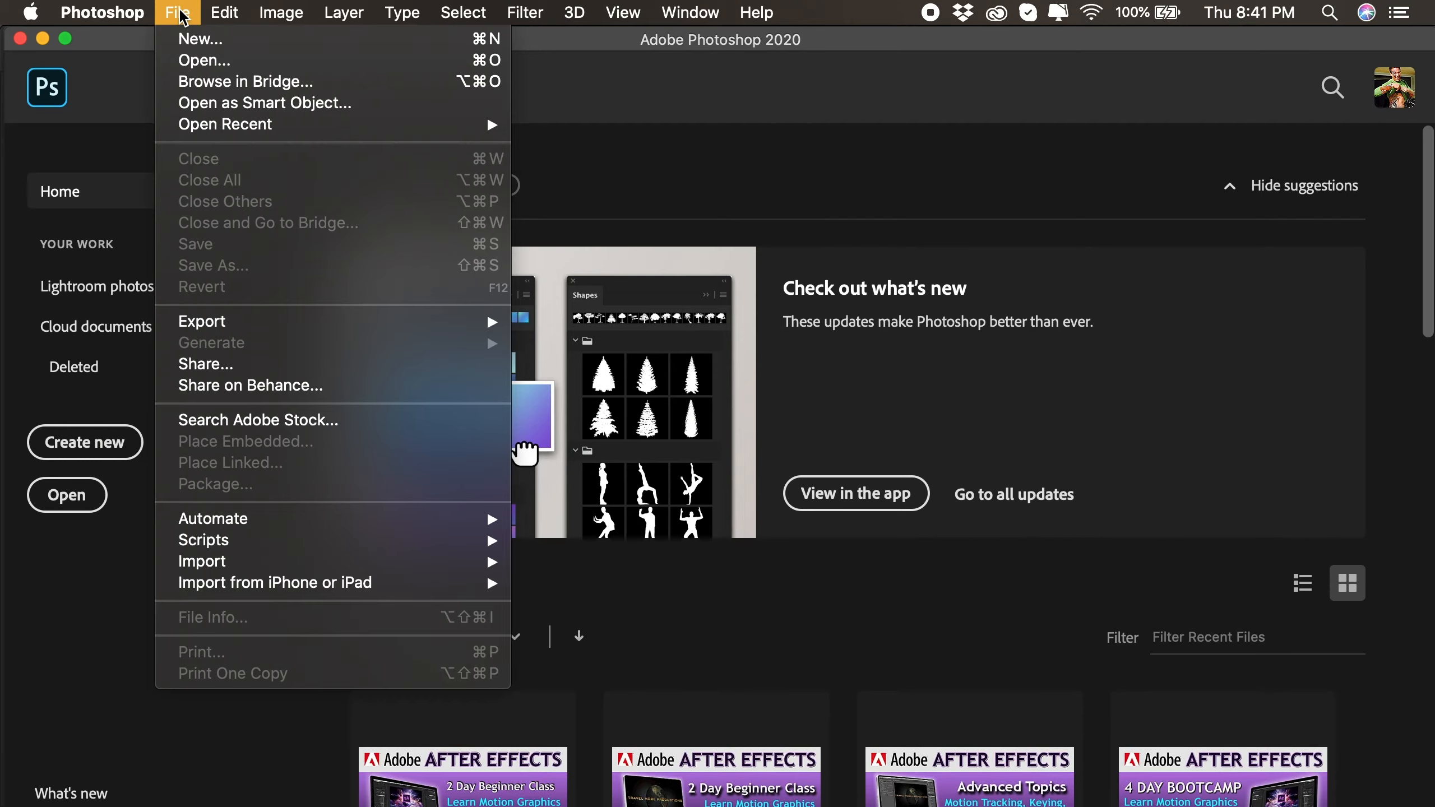
pyautogui.click(191, 41)
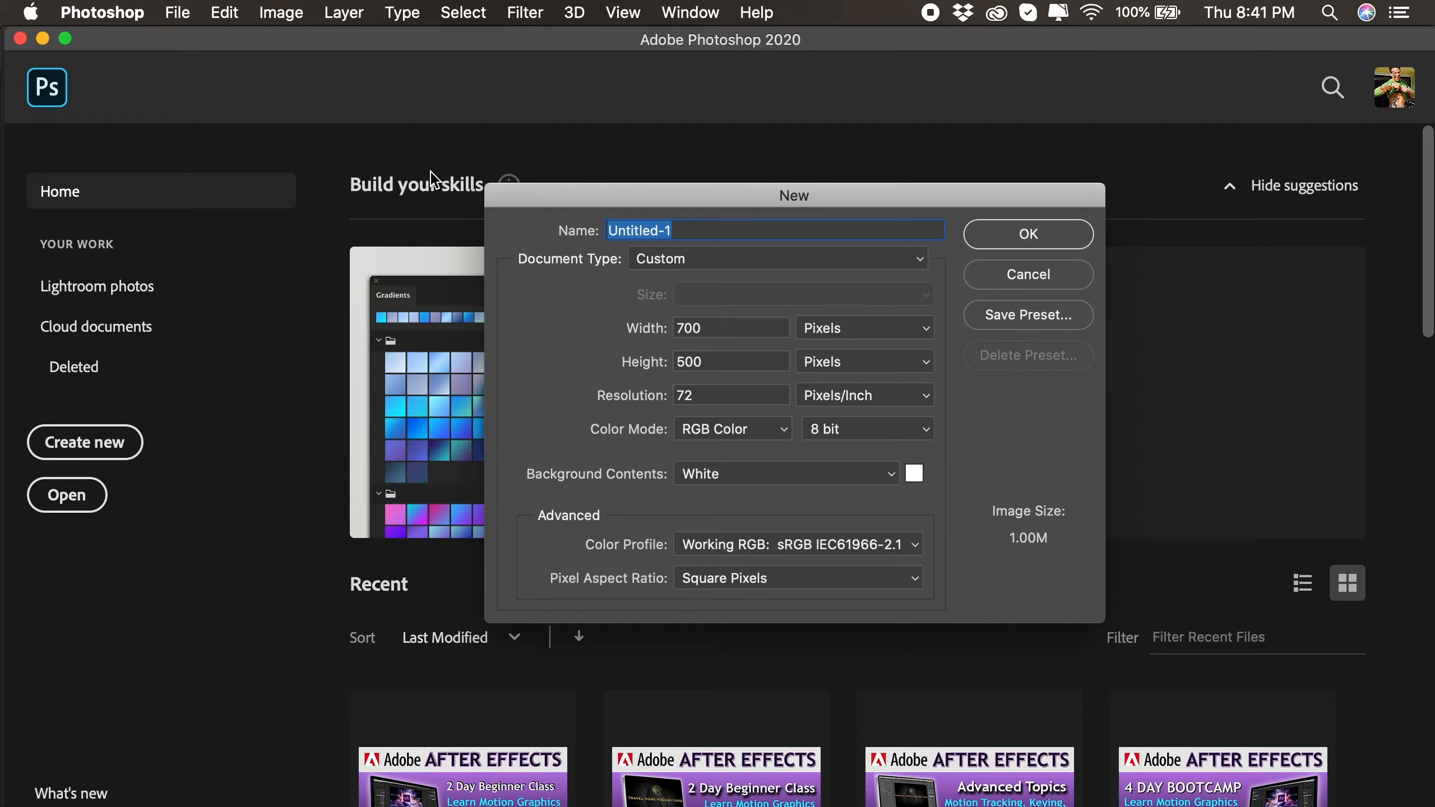
pyautogui.moveTo(784, 193); pyautogui.dragTo(789, 151)
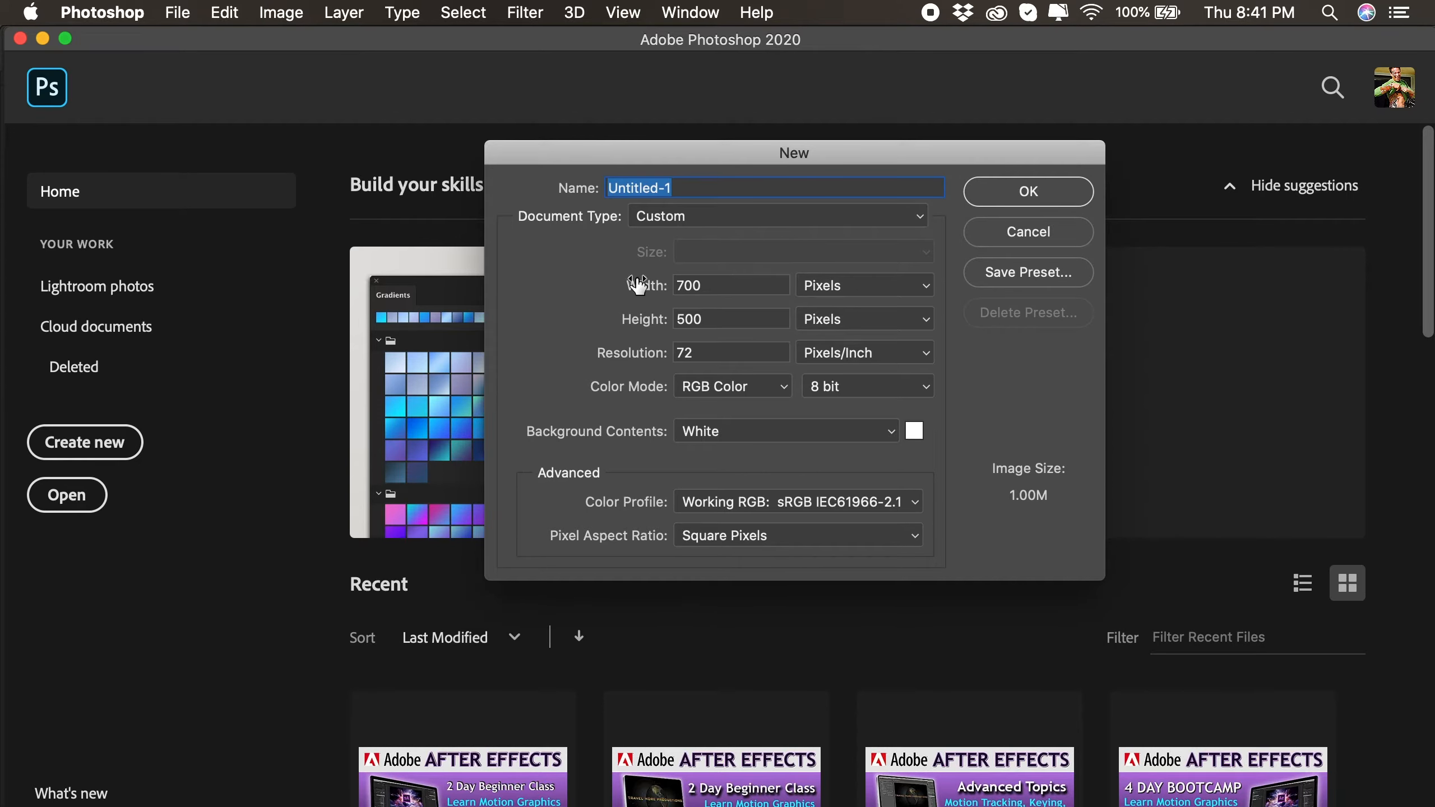
pyautogui.click(659, 284)
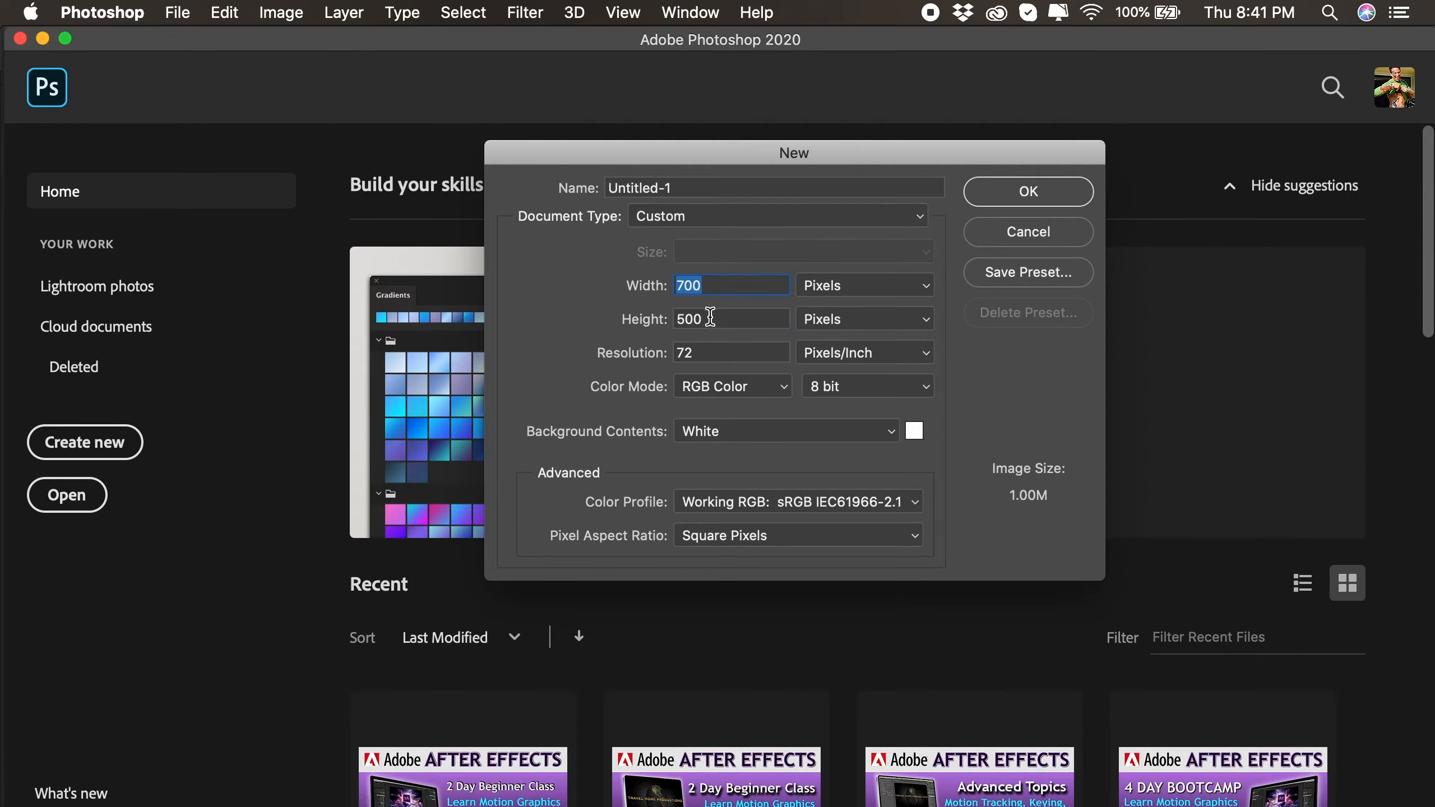
pyautogui.click(653, 320)
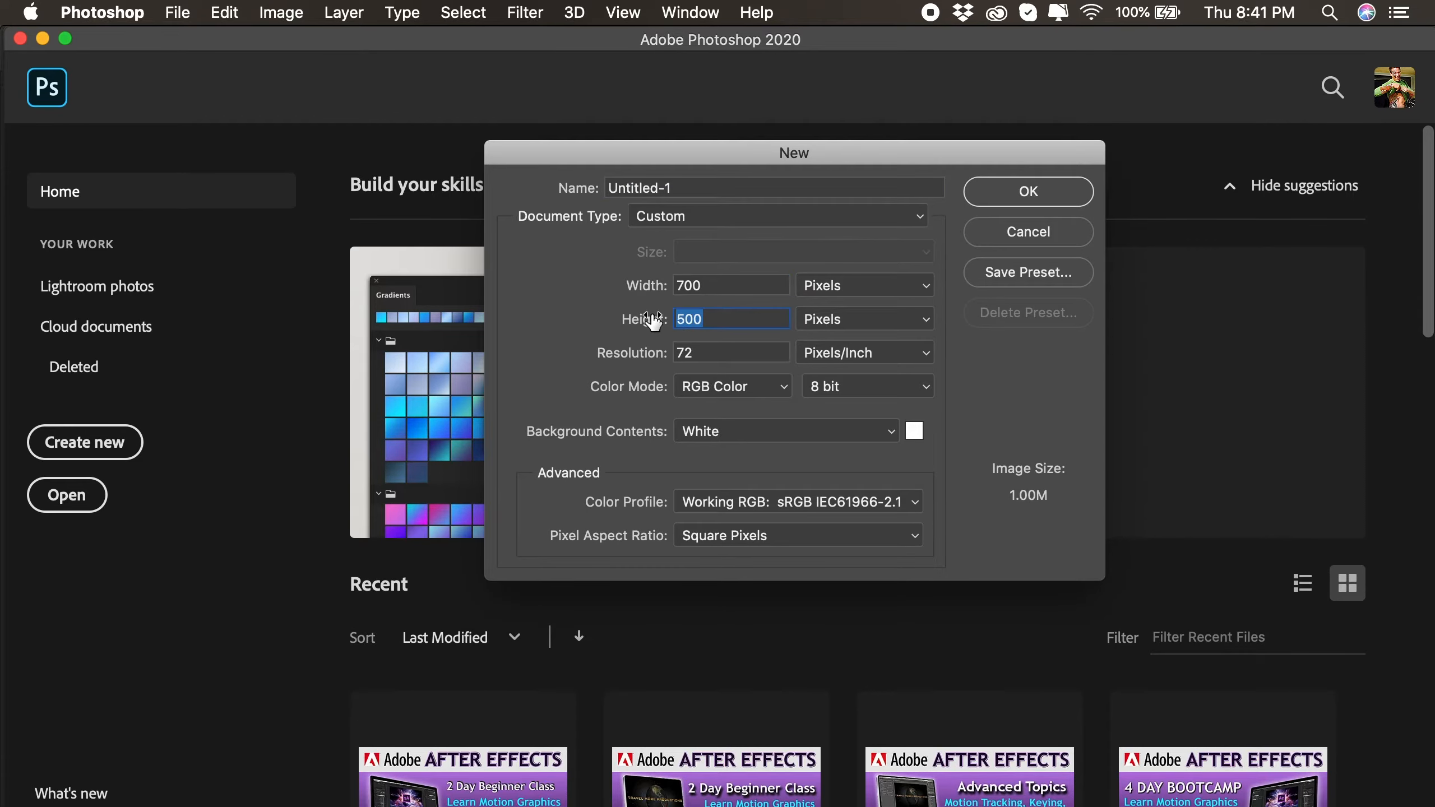
pyautogui.click(1024, 199)
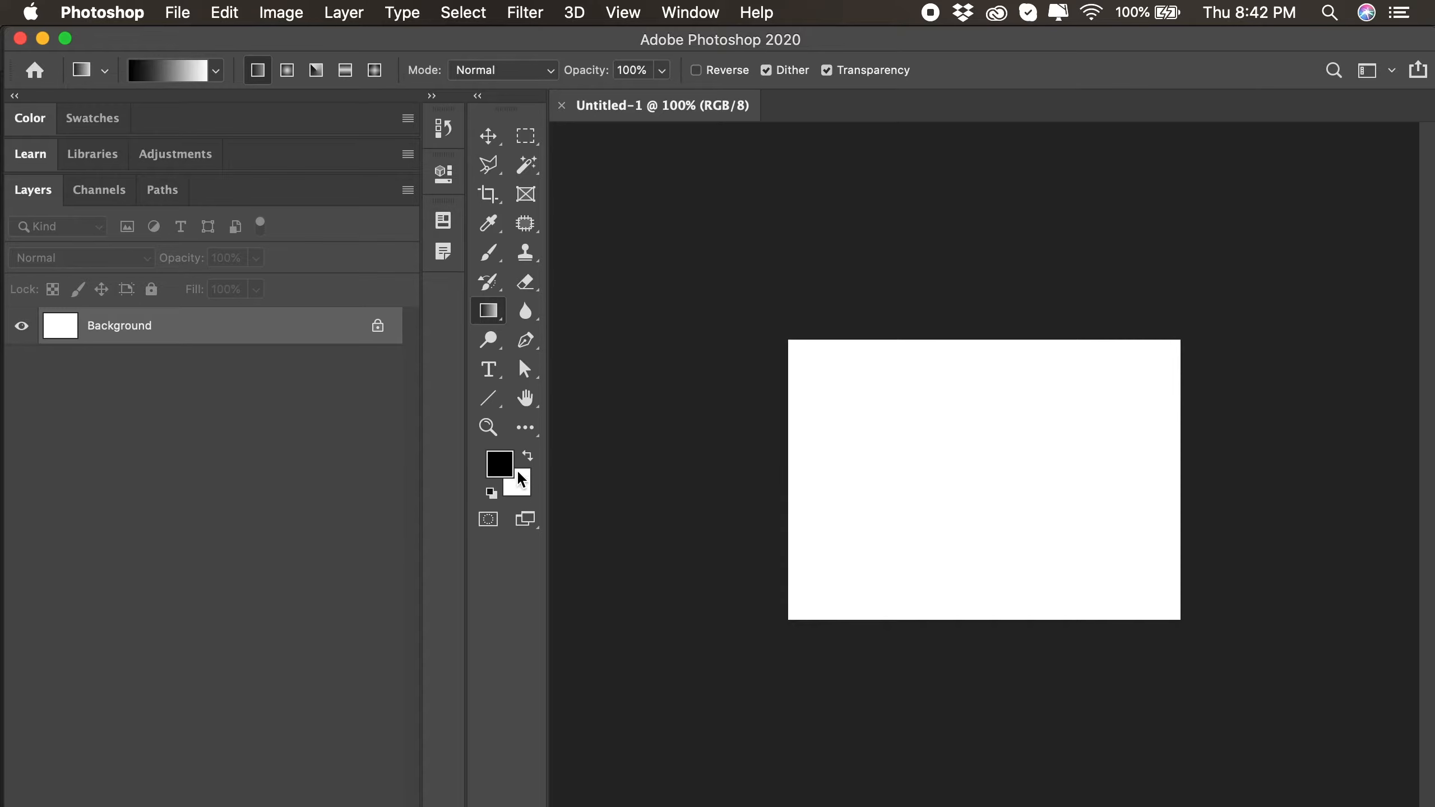
# - Fill the Background layer with a horizontal linear Black, White gradient running from black at the canvas's left to white at its right
pyautogui.click(168, 71)
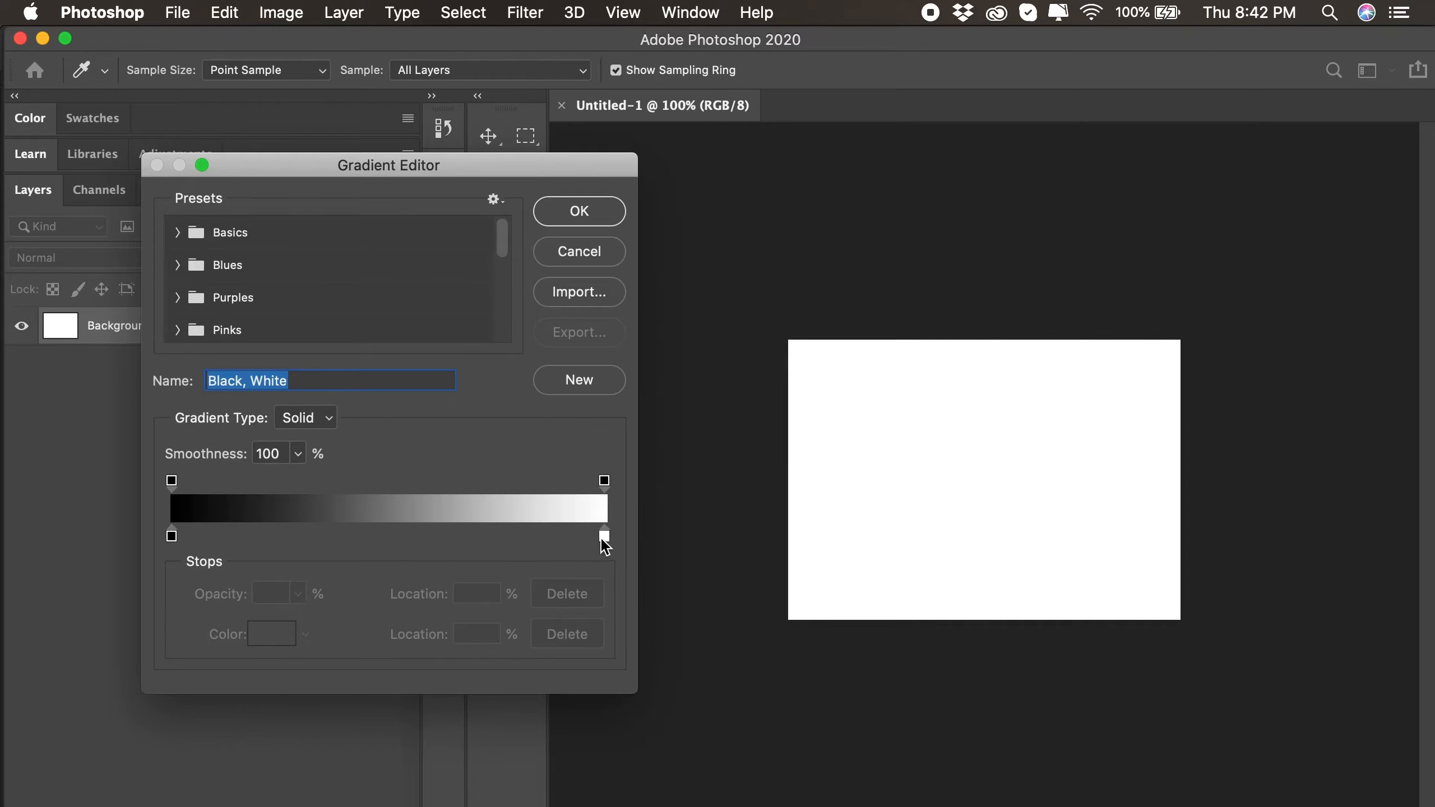
pyautogui.click(588, 224)
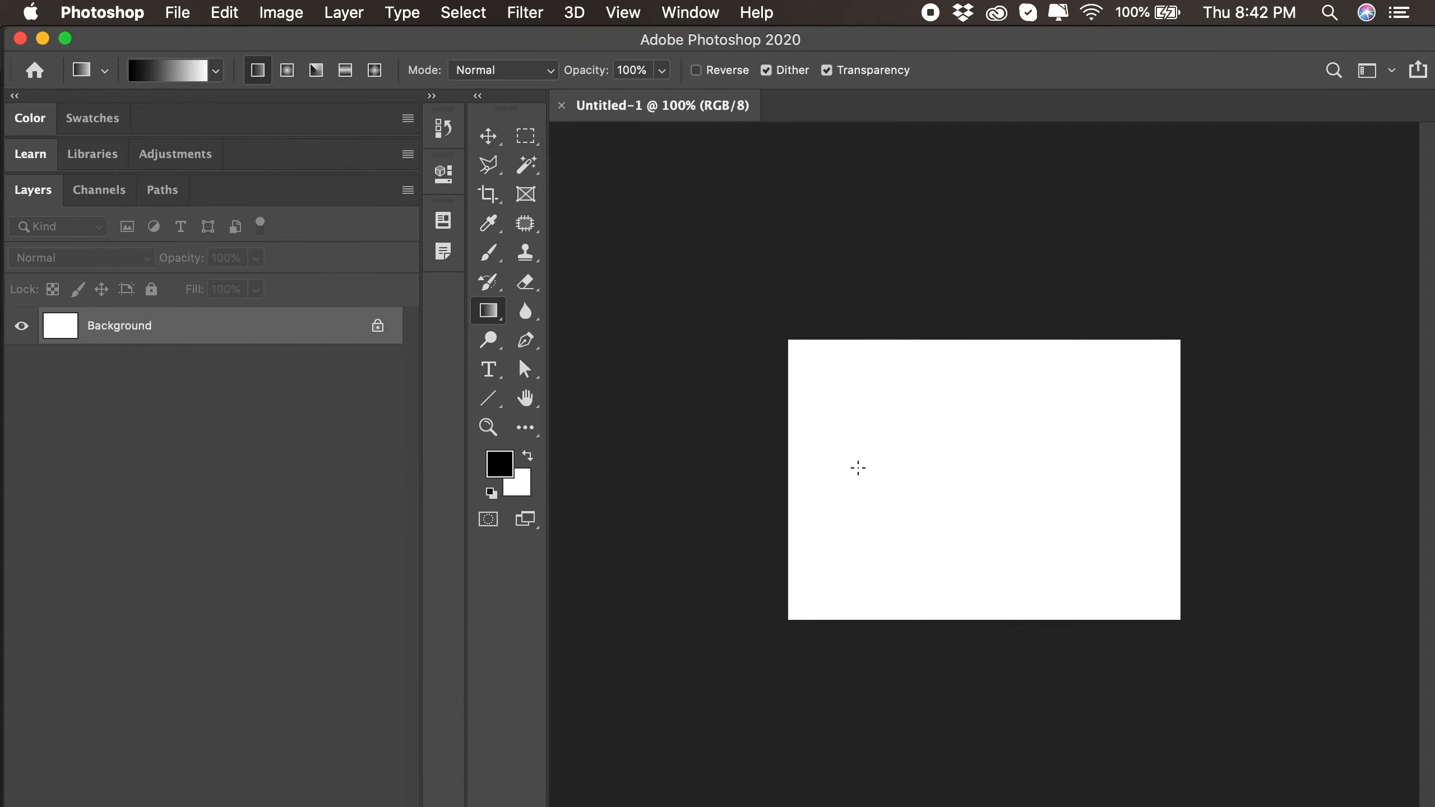
pyautogui.moveTo(858, 468); pyautogui.dragTo(1096, 466)
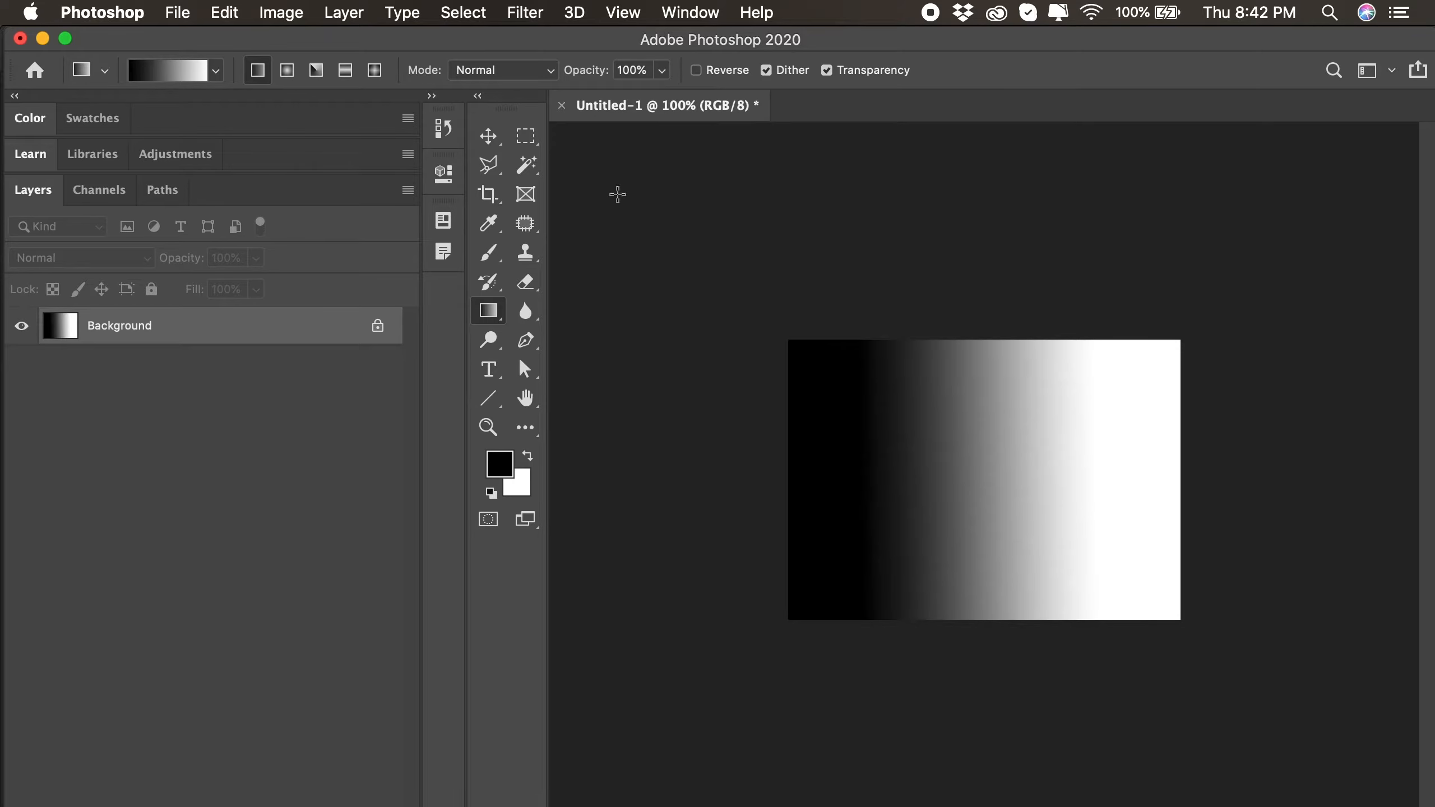
# - Apply the Difference Clouds filter to the gradient and invert the image
pyautogui.click(525, 12)
pyautogui.moveTo(560, 367)
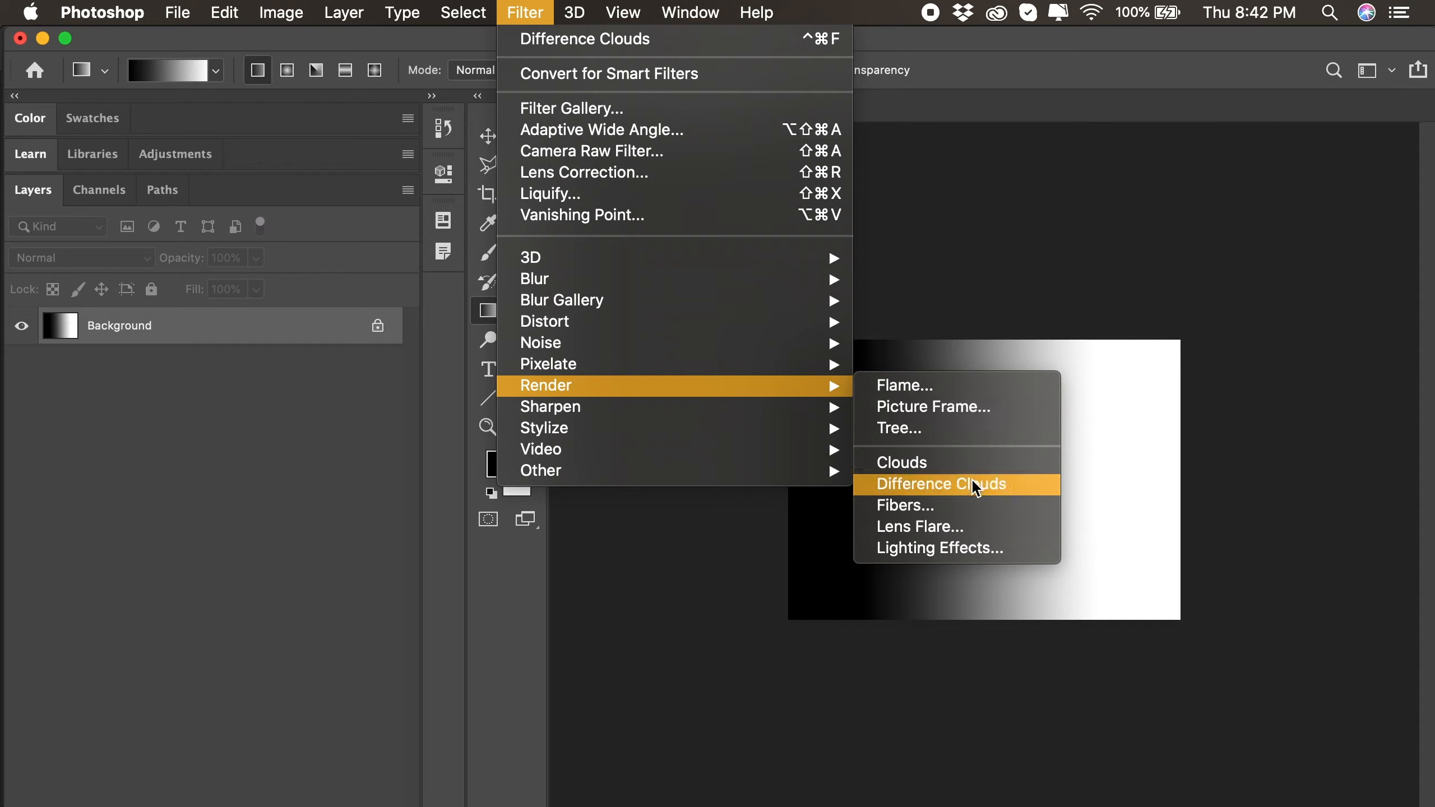
pyautogui.click(976, 487)
pyautogui.click(280, 12)
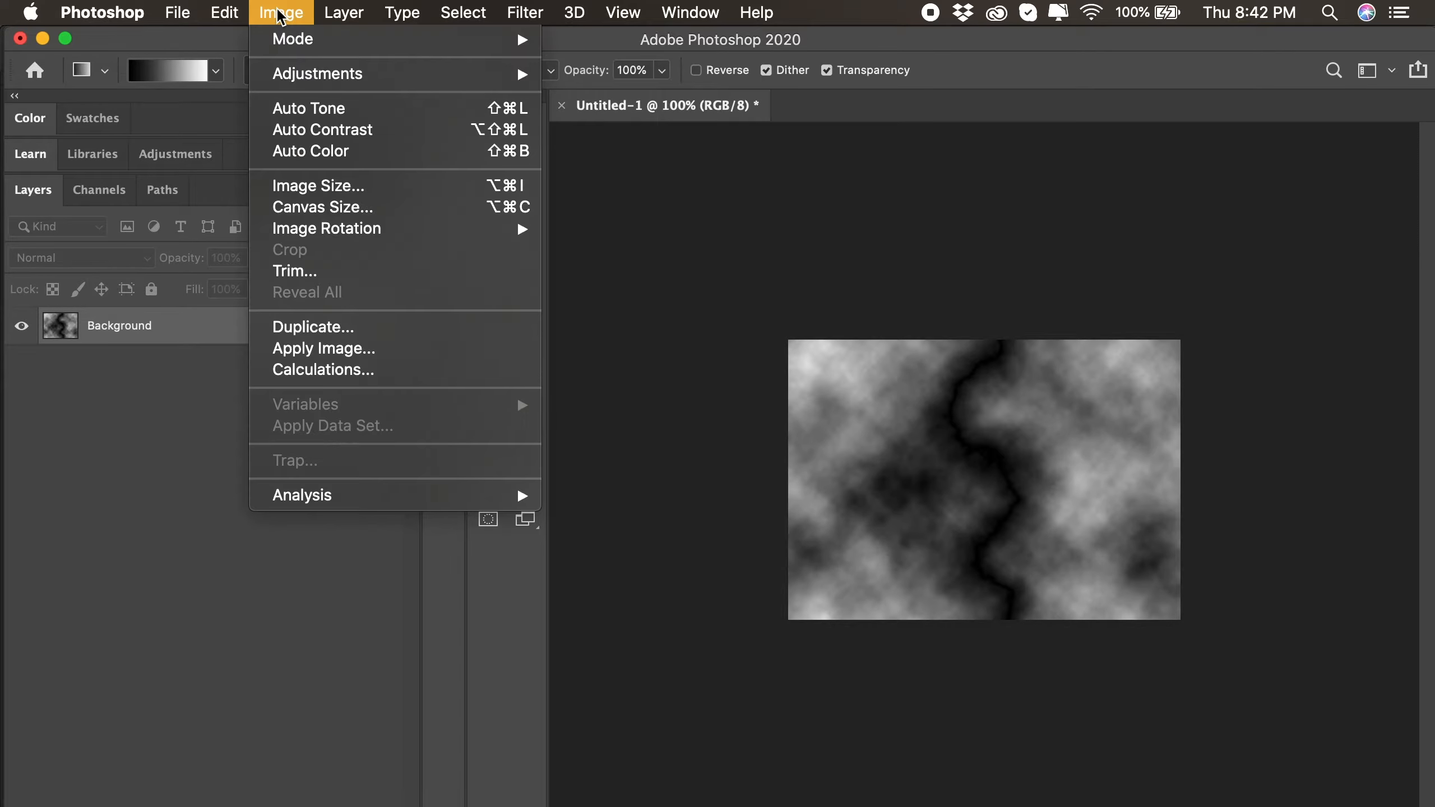
pyautogui.moveTo(291, 85)
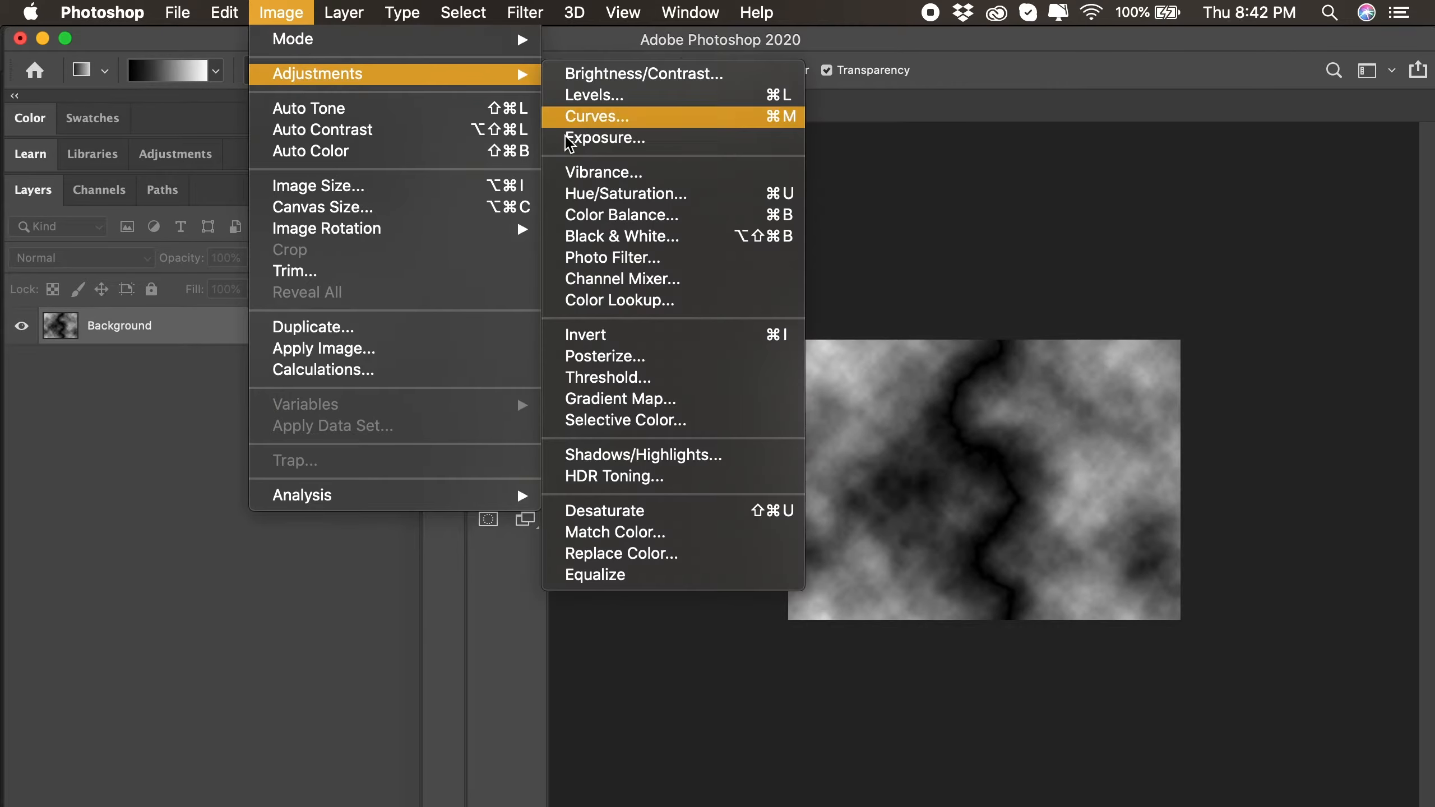
pyautogui.click(639, 335)
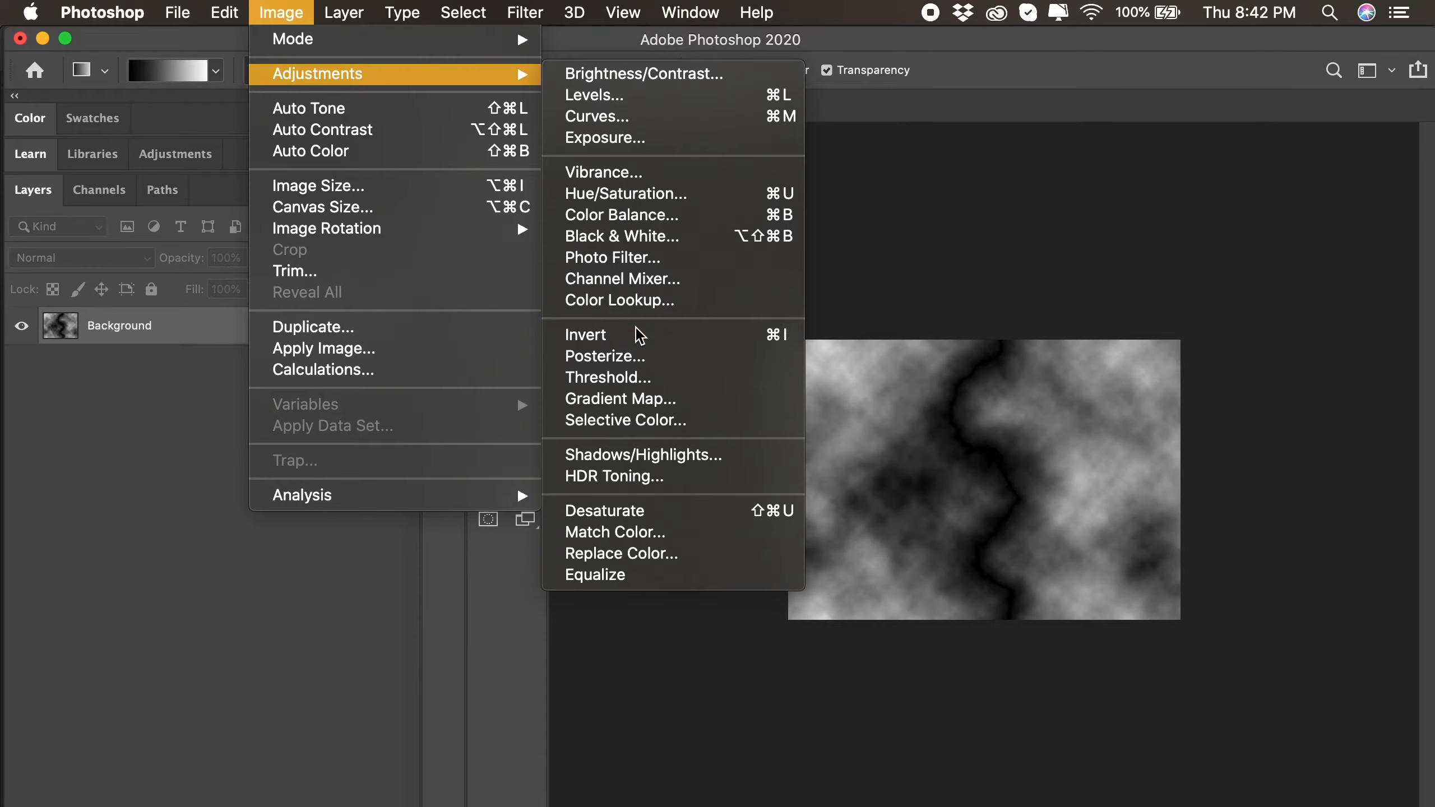
# - Darken the clouds around the lightning bolt with Levels, setting the midtone input level to 0.36
pyautogui.click(281, 13)
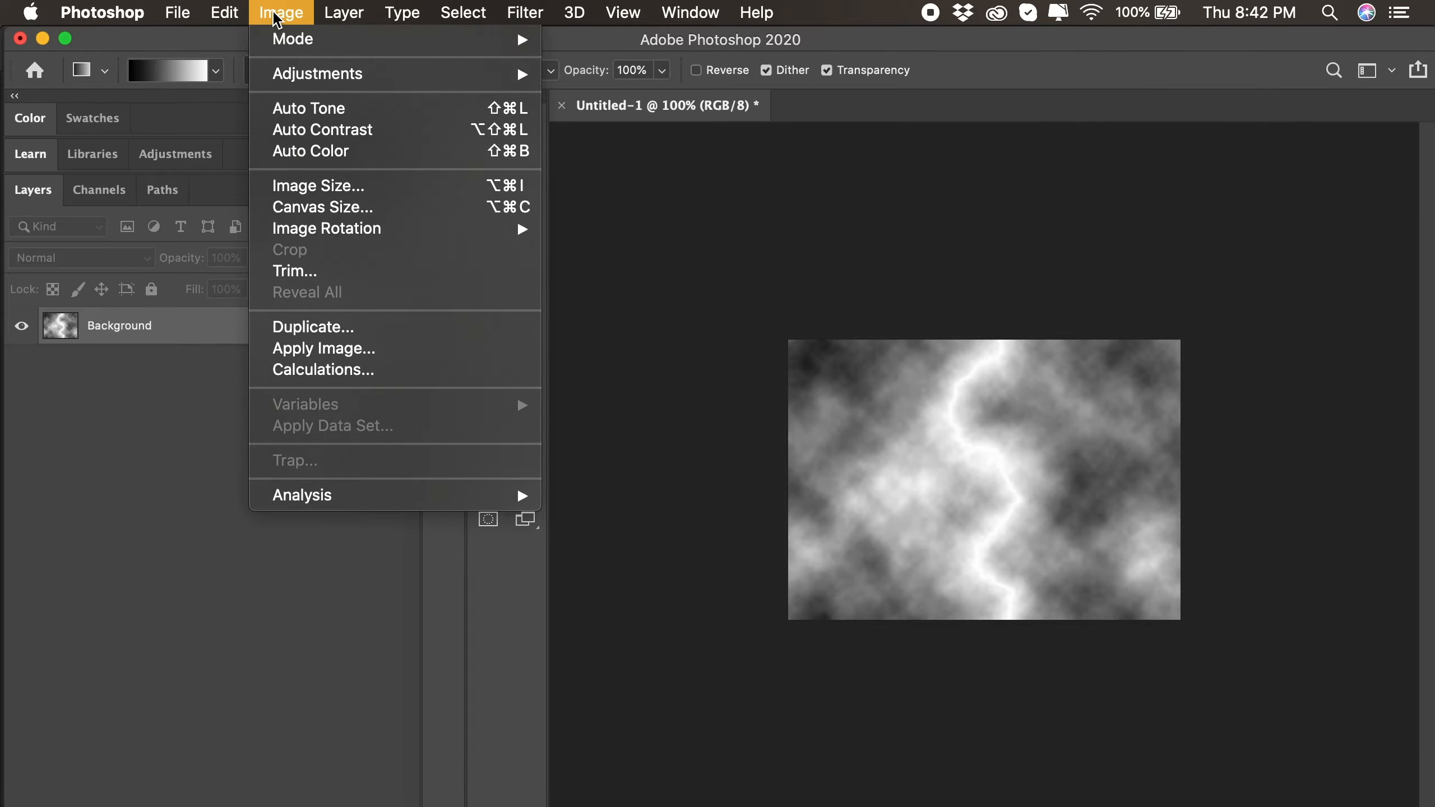
pyautogui.moveTo(446, 80)
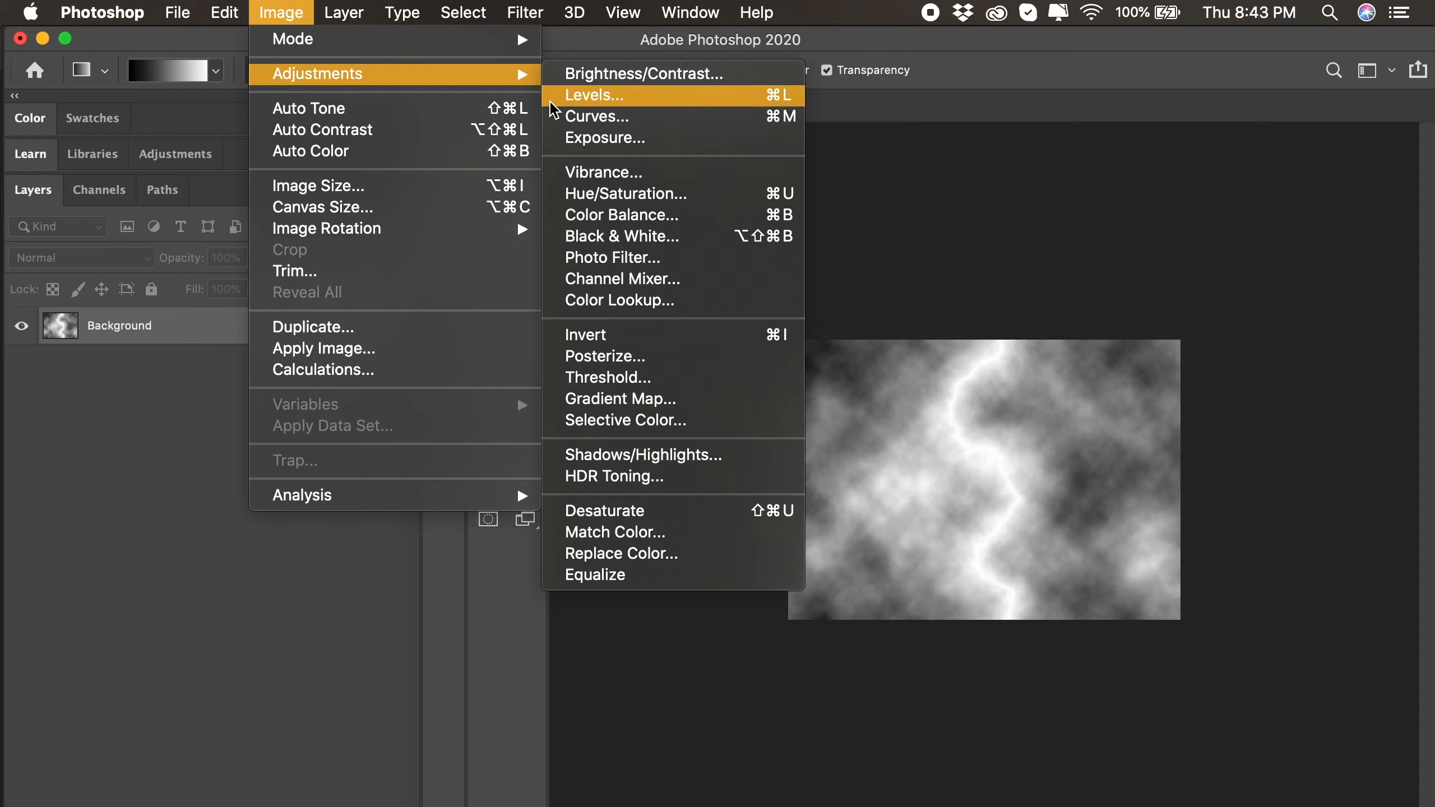
pyautogui.click(660, 104)
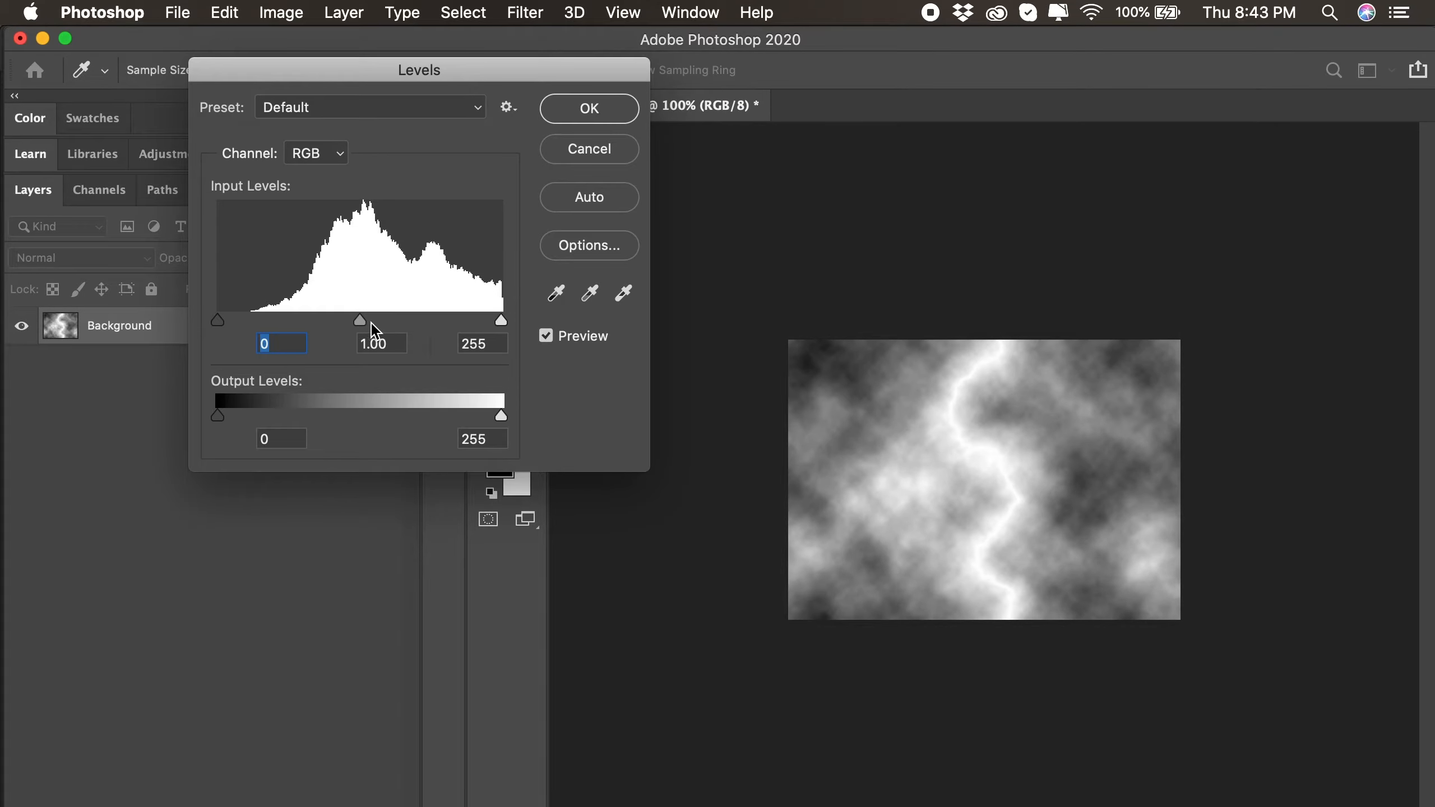
pyautogui.moveTo(362, 325); pyautogui.dragTo(439, 327)
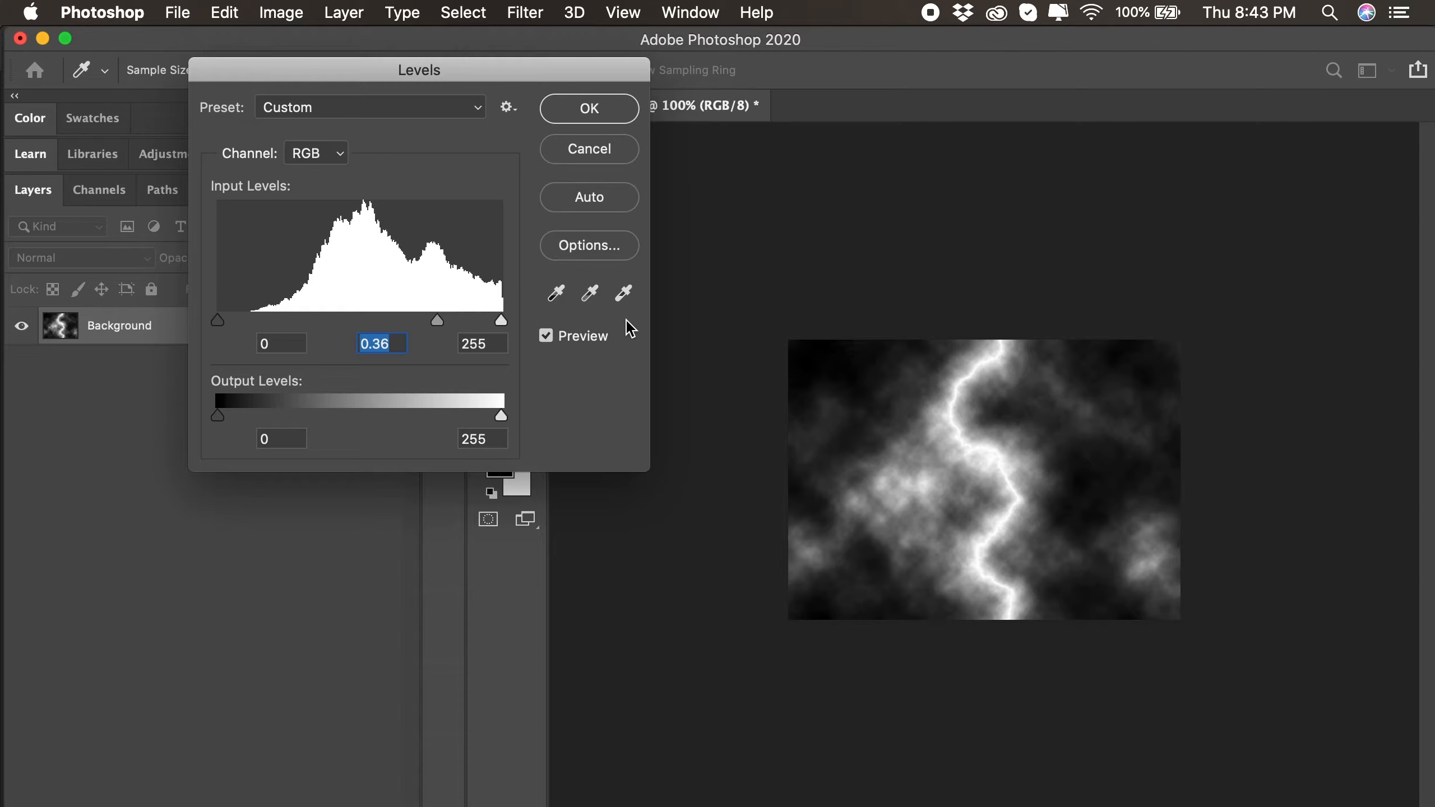
pyautogui.click(603, 112)
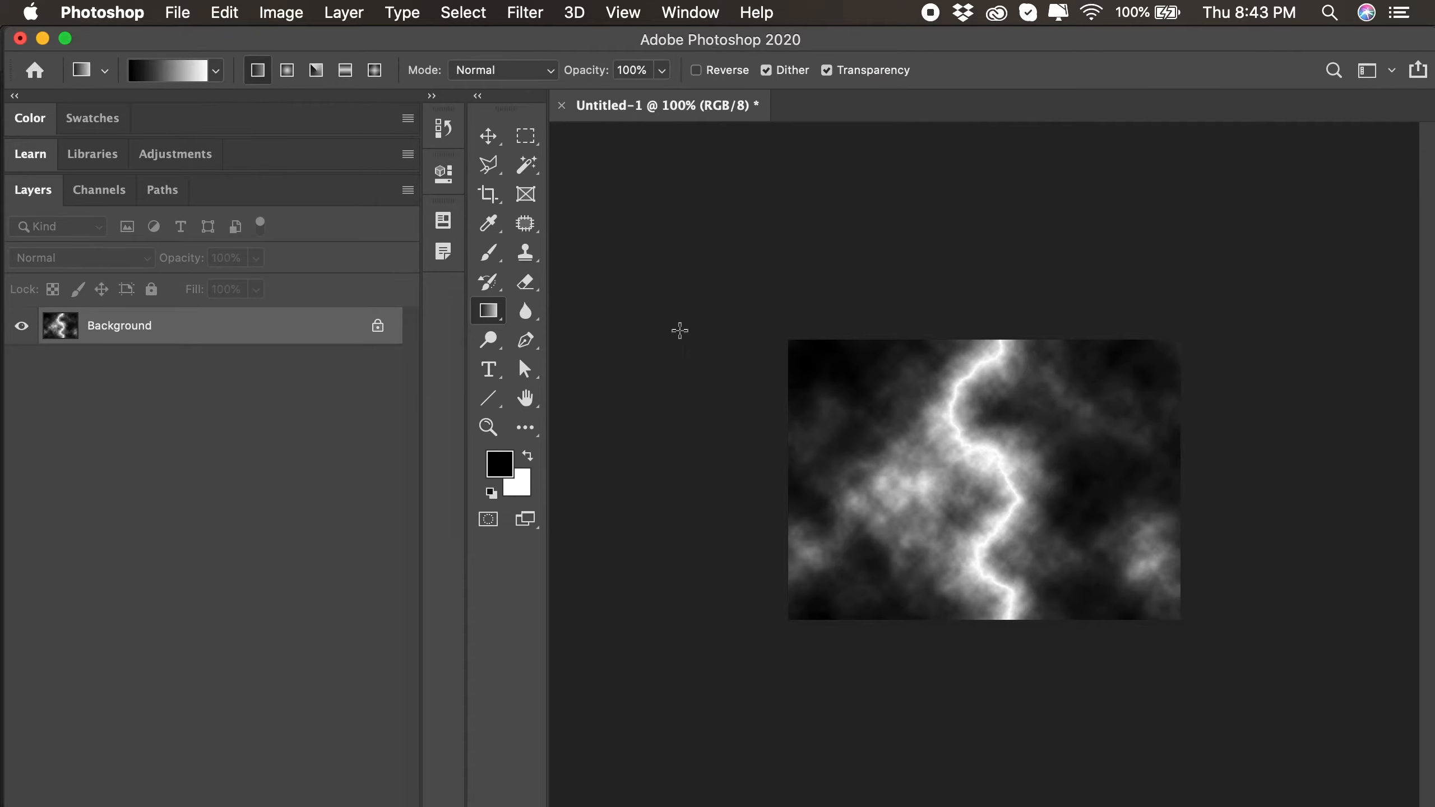
# - Colorize the lightning image blue with Hue/Saturation, setting the hue to 198
pyautogui.click(281, 16)
pyautogui.moveTo(287, 73)
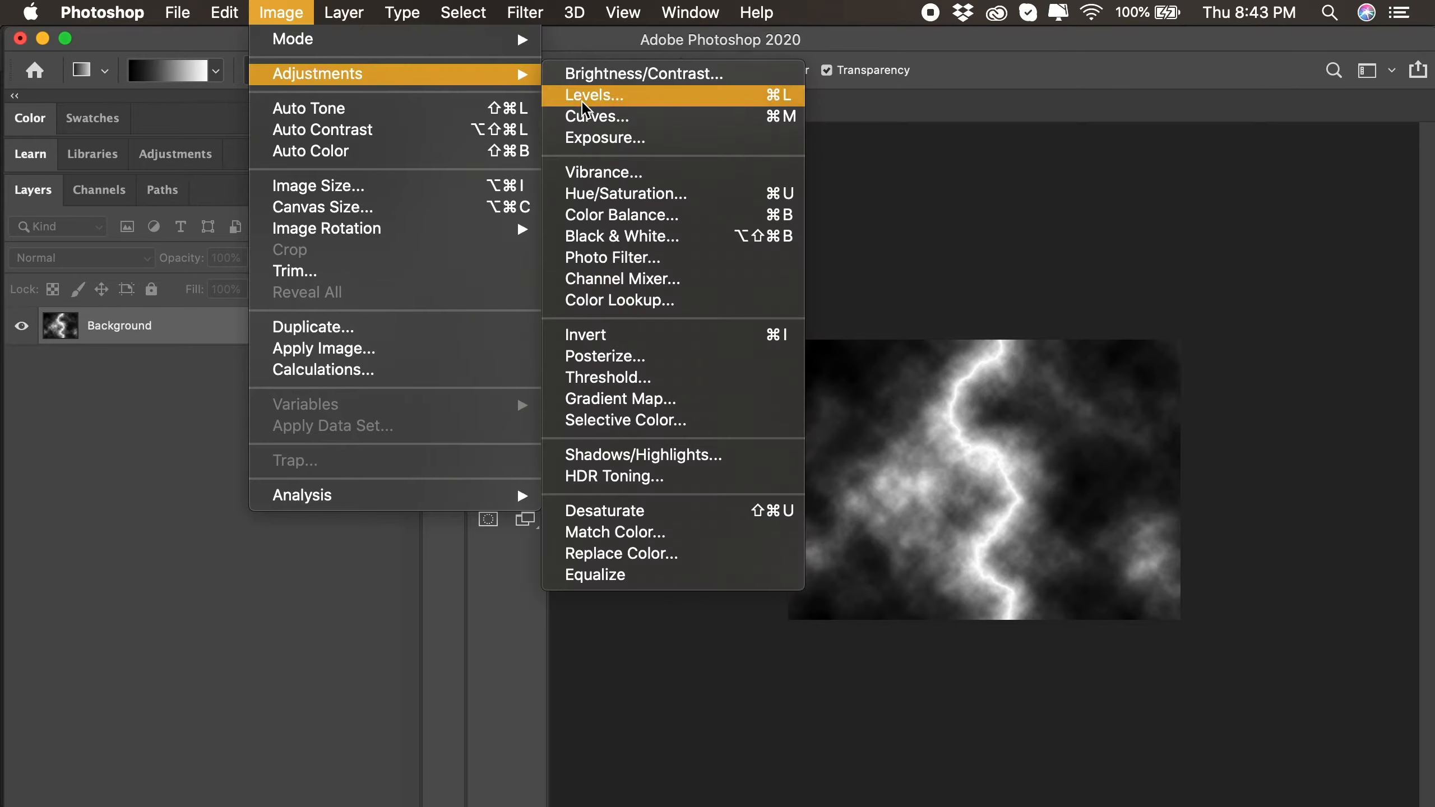
pyautogui.click(633, 195)
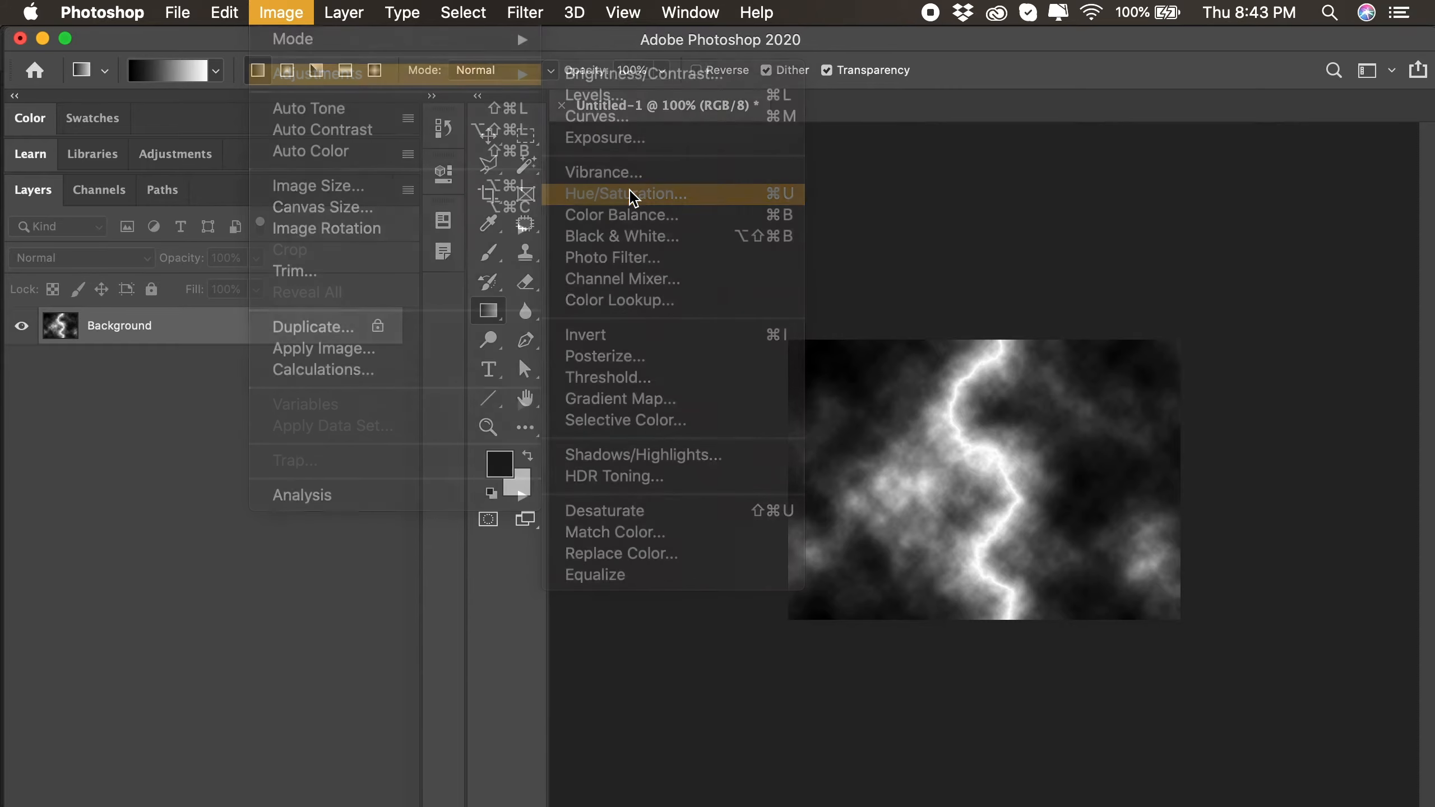
pyautogui.click(621, 334)
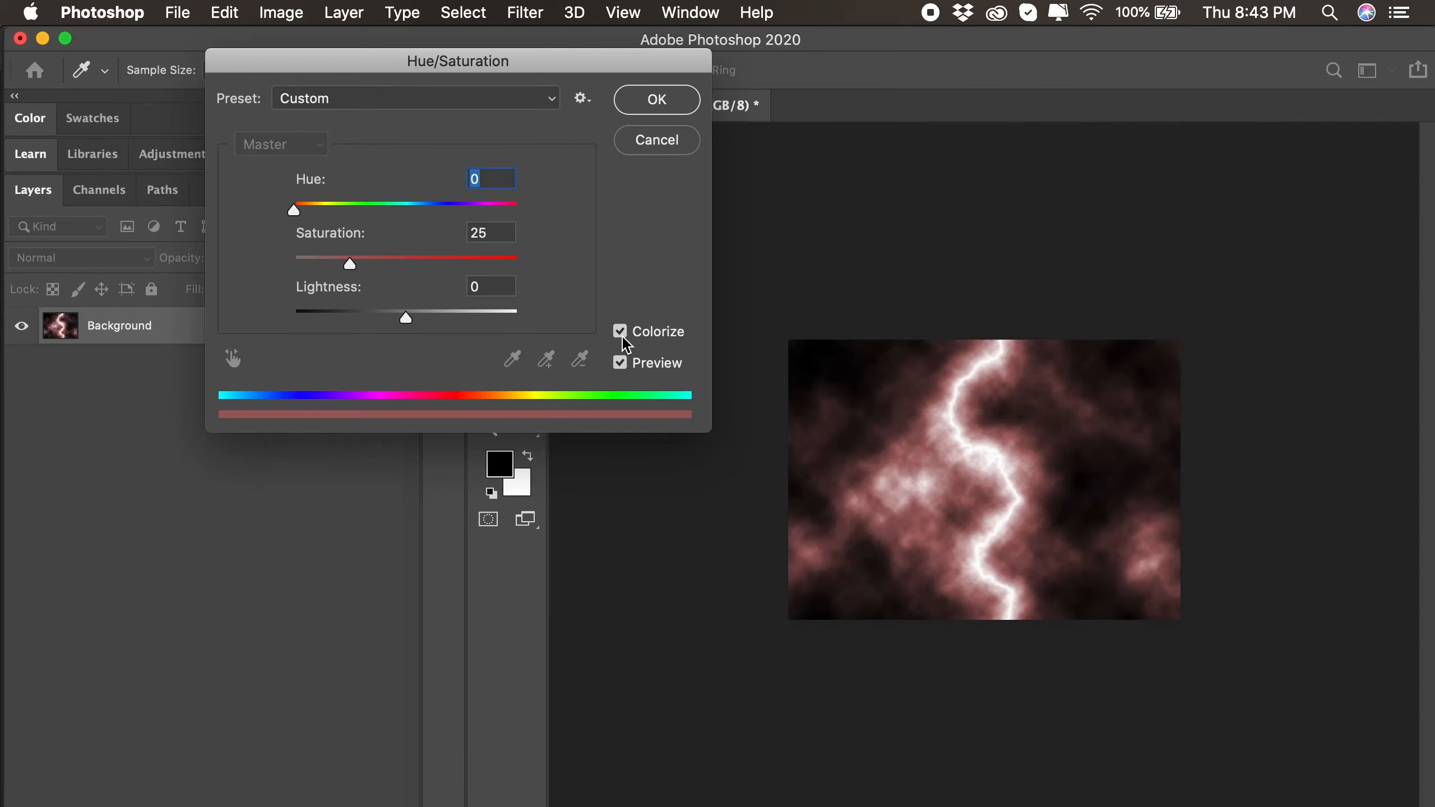
pyautogui.moveTo(295, 215); pyautogui.dragTo(421, 223)
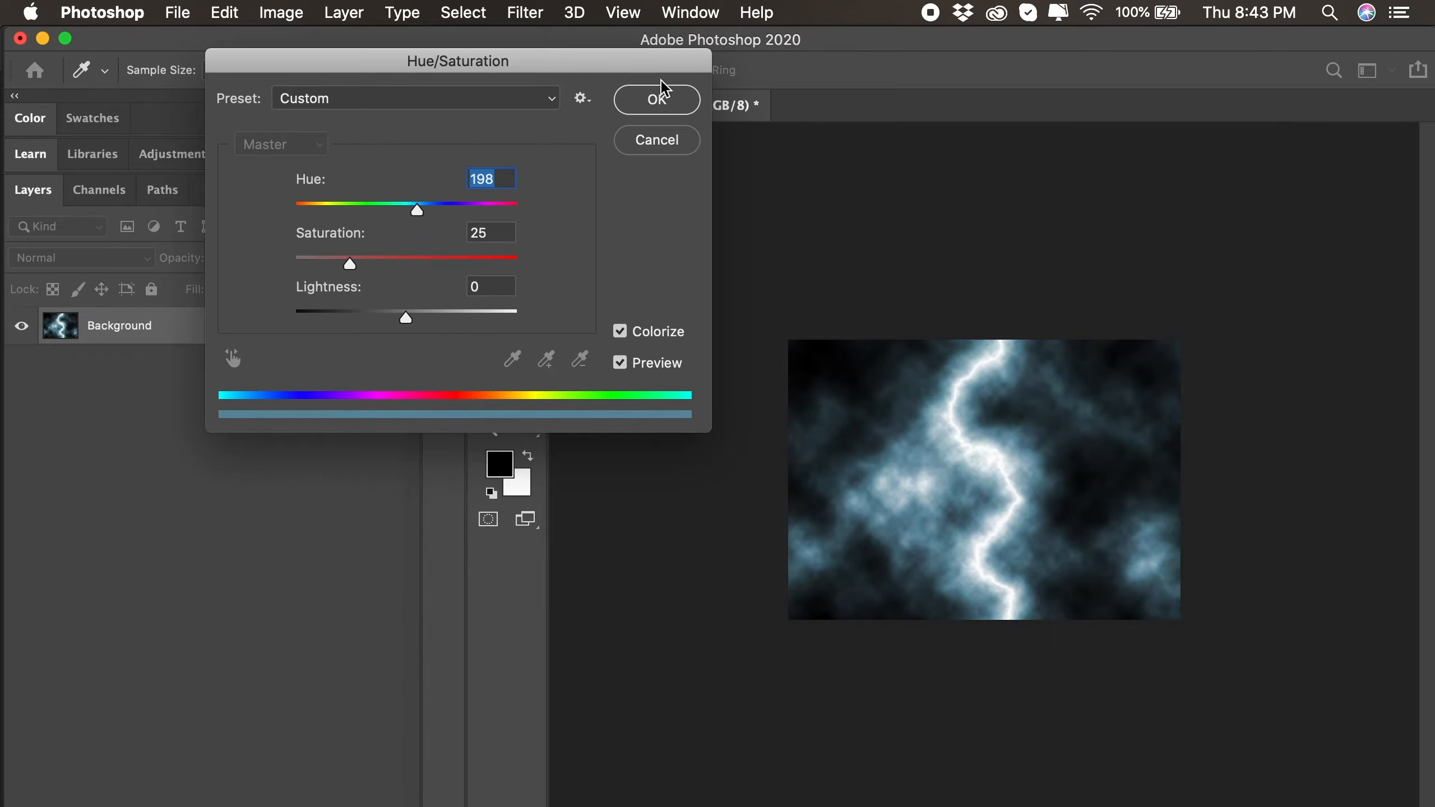
pyautogui.click(658, 102)
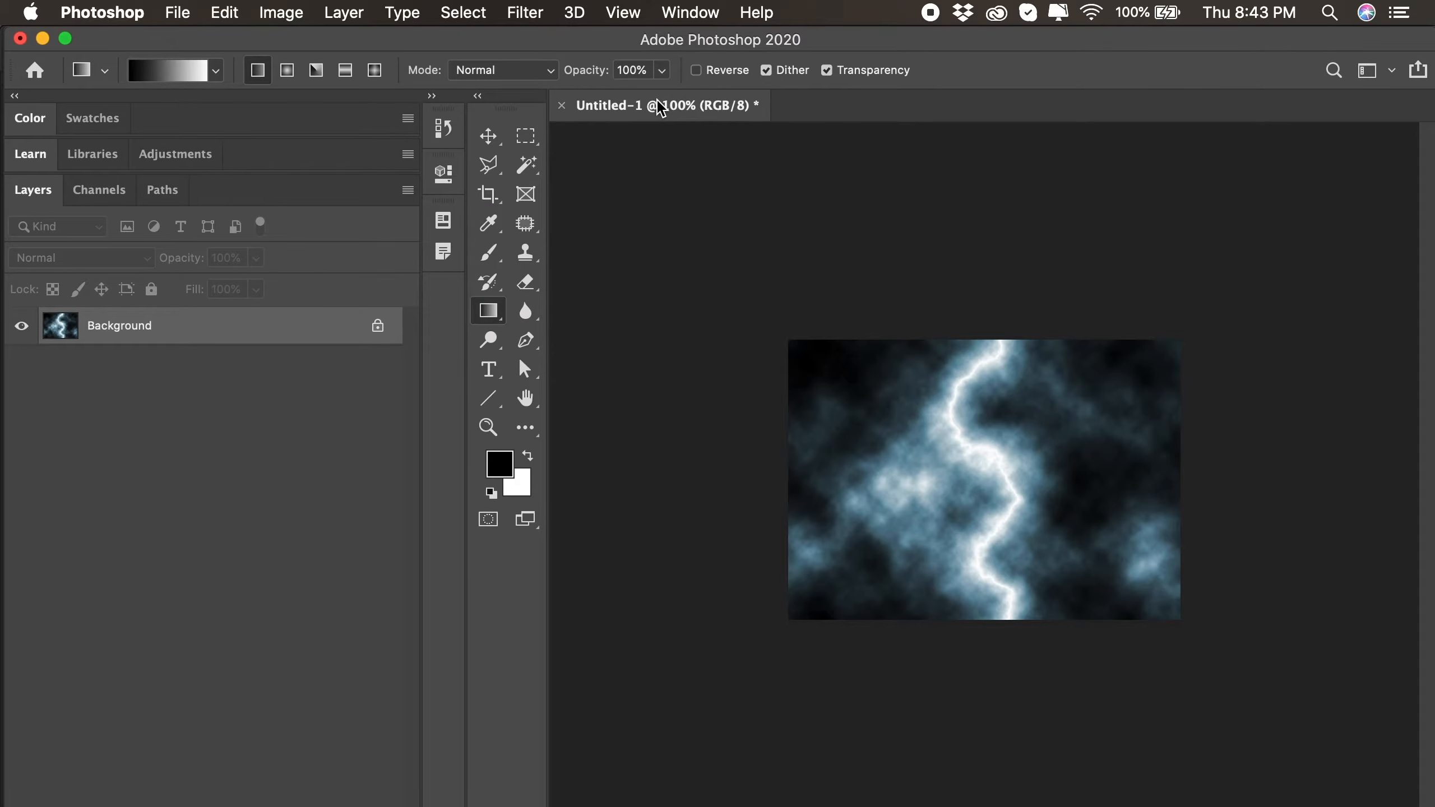
pyautogui.click(179, 16)
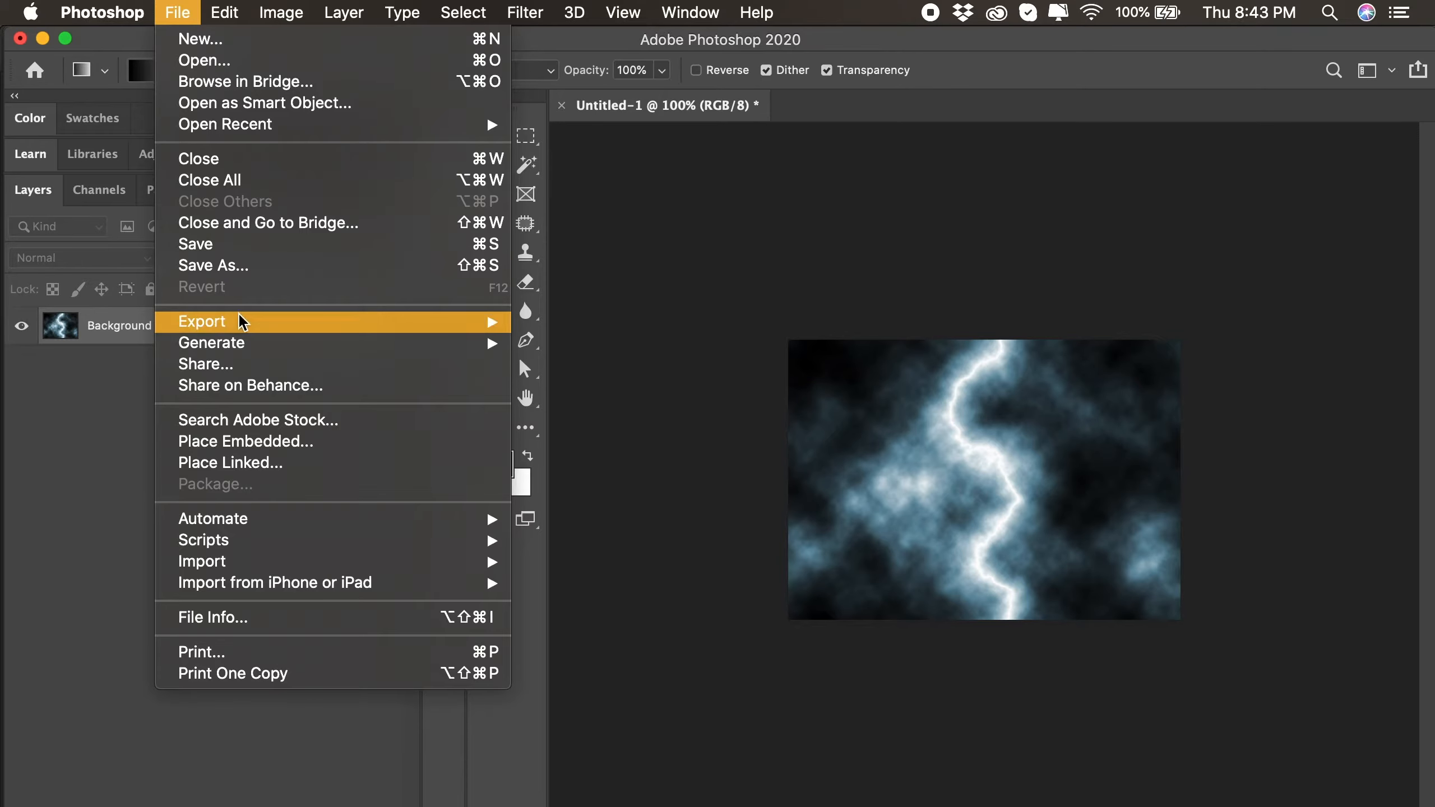
pyautogui.moveTo(240, 321)
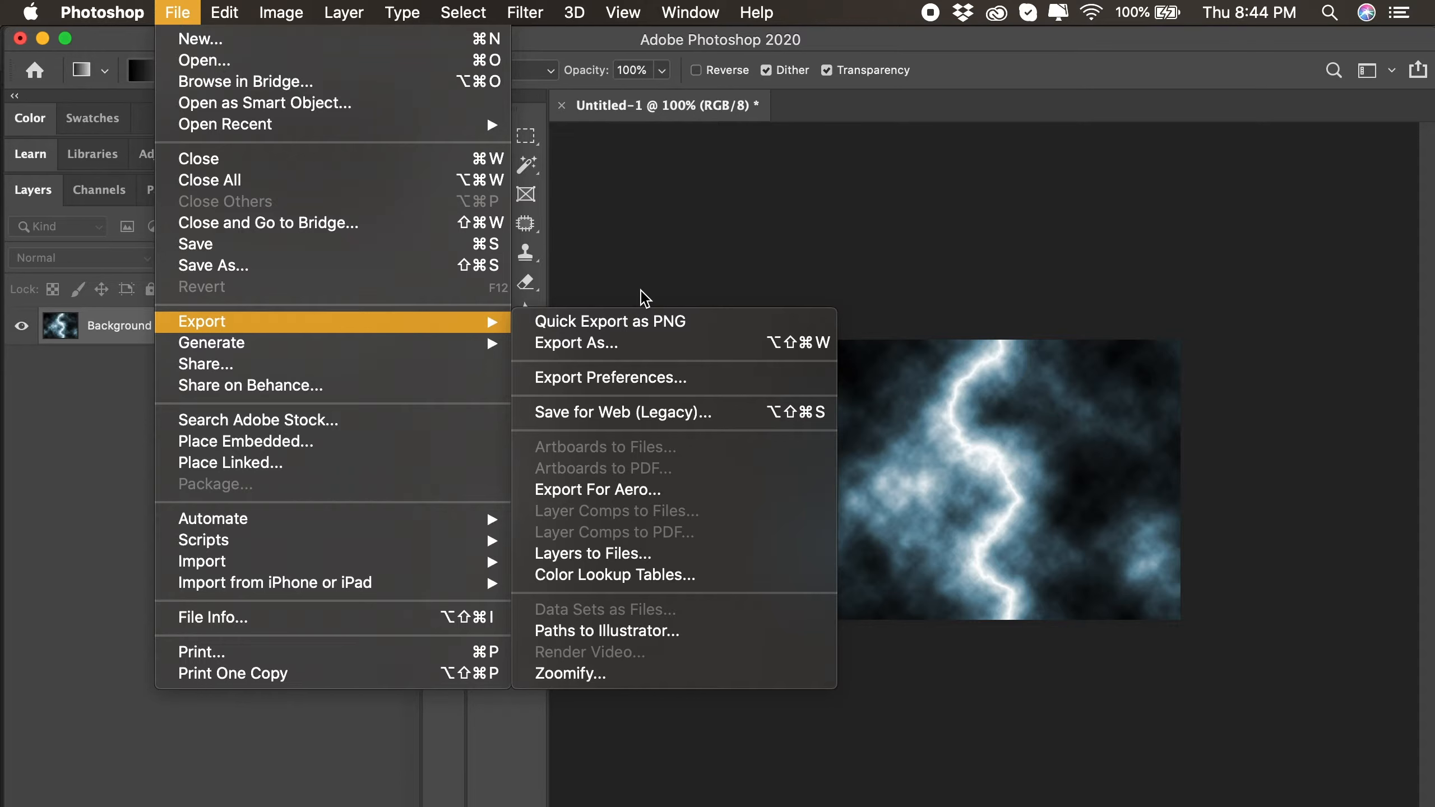
pyautogui.click(611, 318)
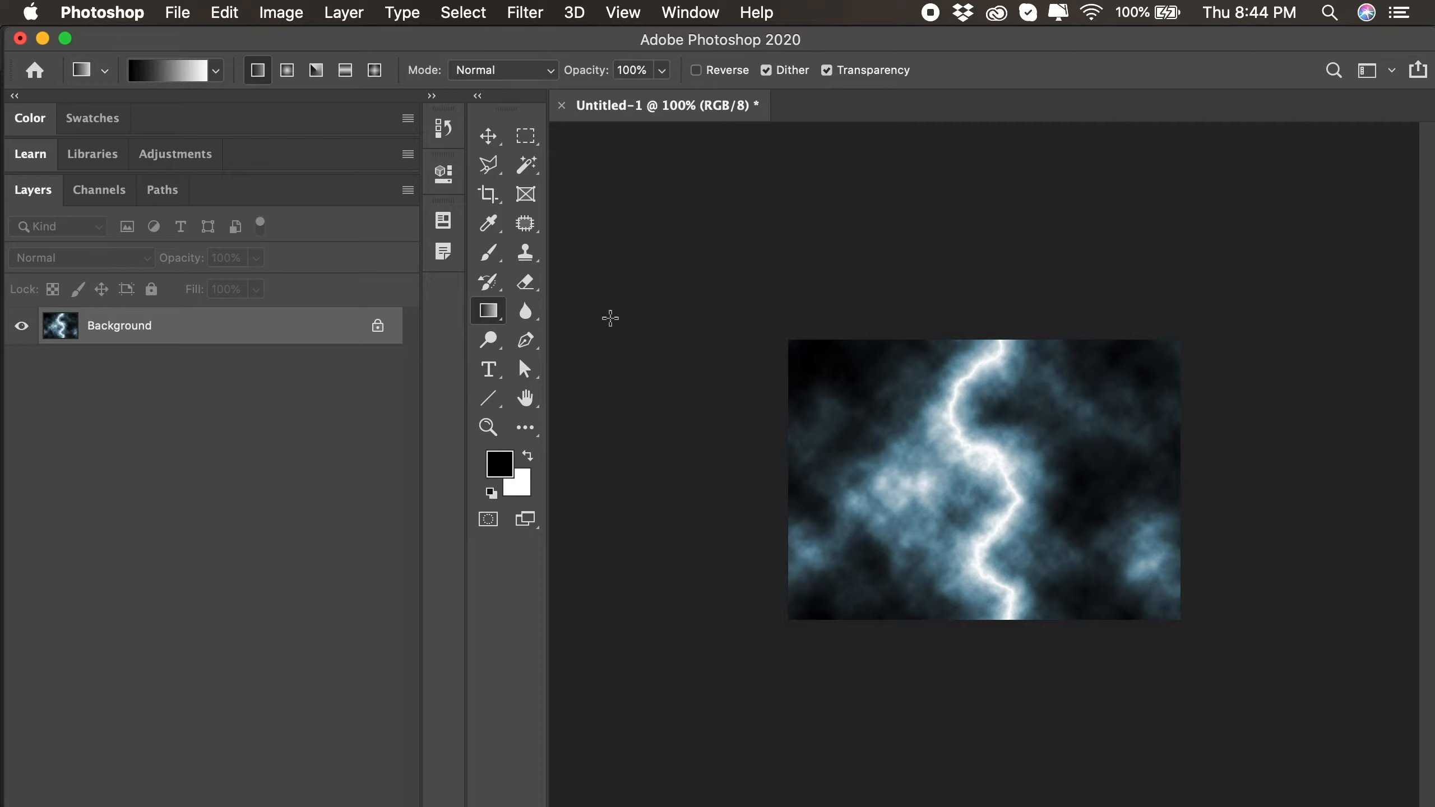
# - Show the Libraries panel and add the Background layer to the Animate CC library as a graphic
pyautogui.click(700, 17)
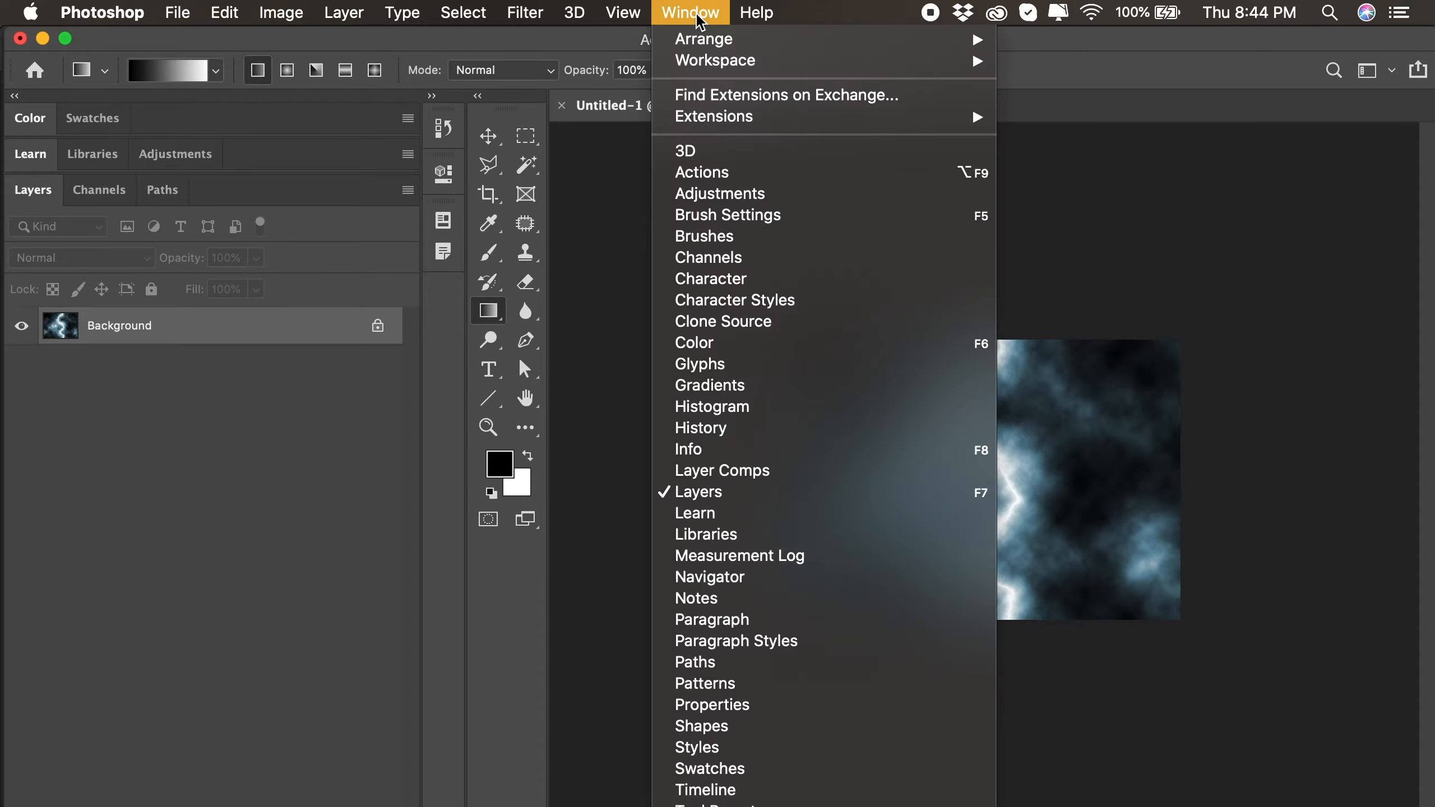
pyautogui.click(738, 536)
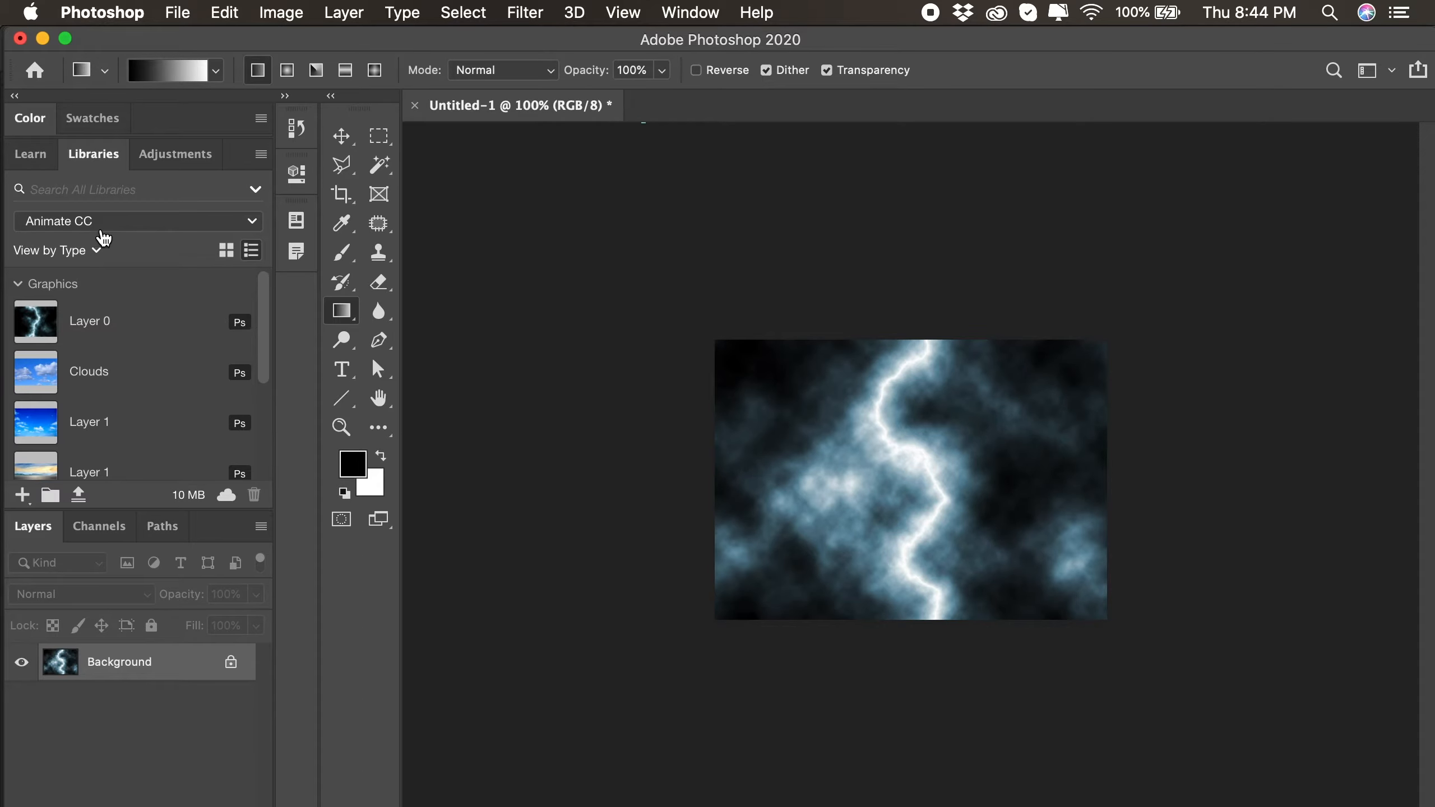
pyautogui.click(262, 154)
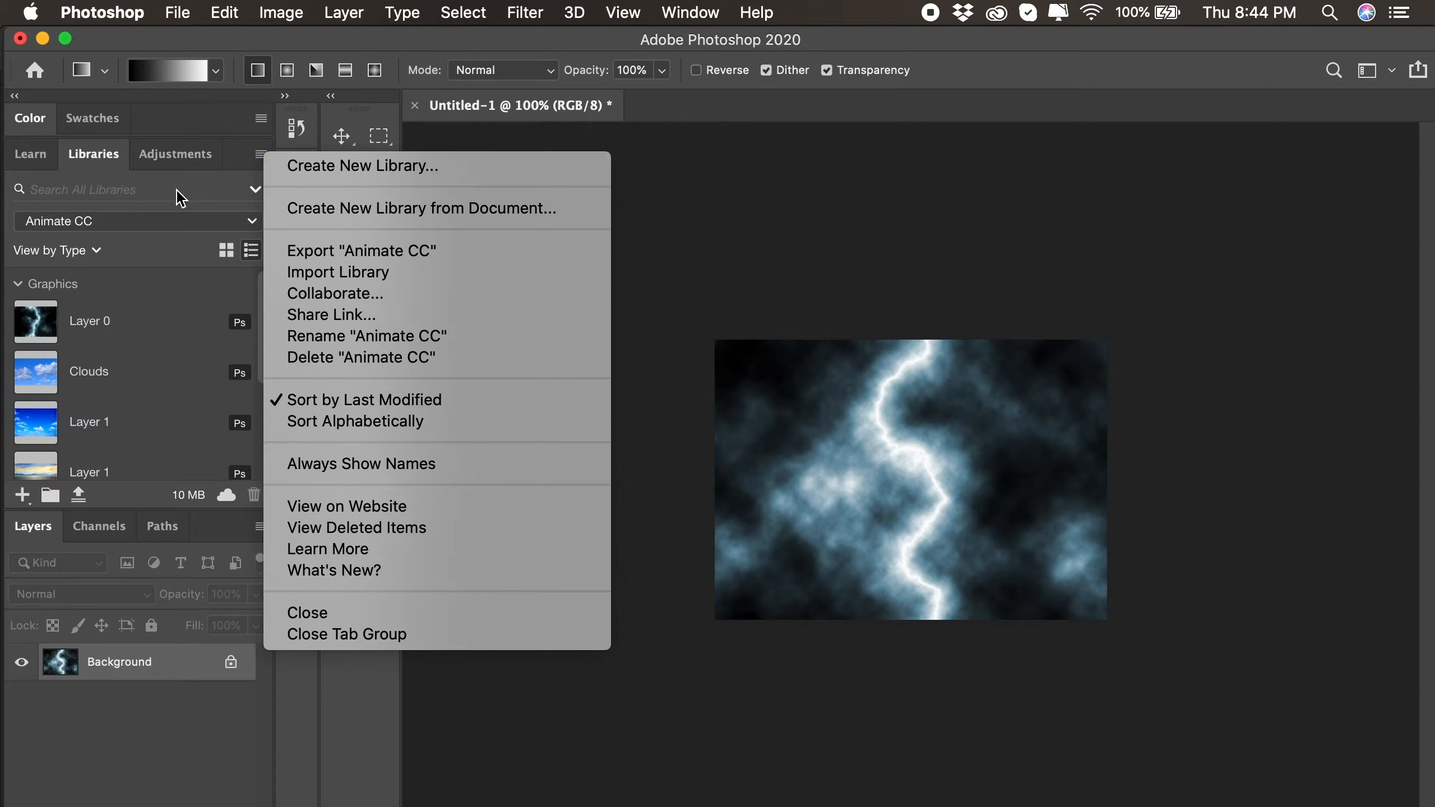
pyautogui.click(148, 193)
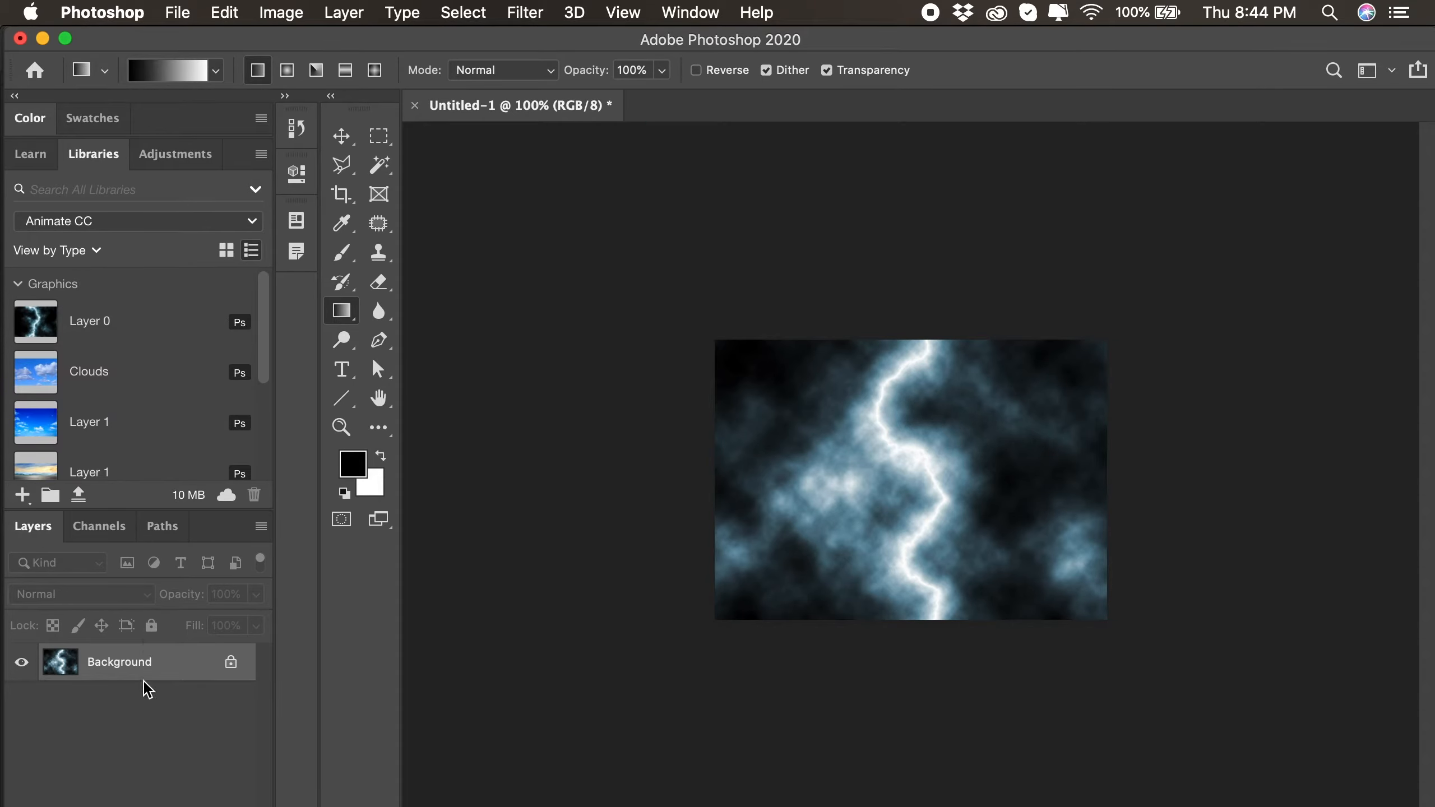
pyautogui.moveTo(153, 667); pyautogui.dragTo(145, 403)
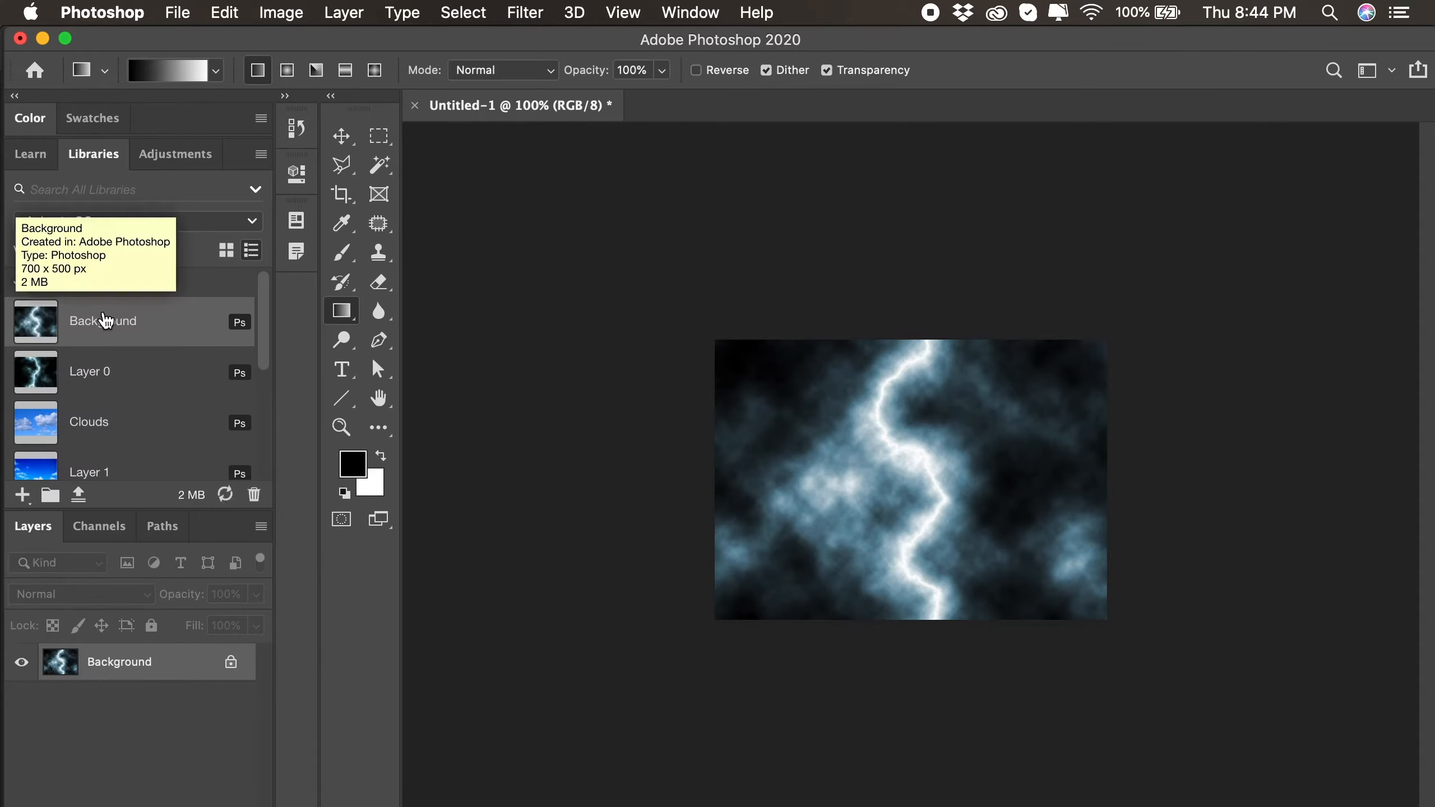
# - Add the lightning image to the Animate CC library again straight from the canvas, and delete the duplicate graphic
pyautogui.click(342, 136)
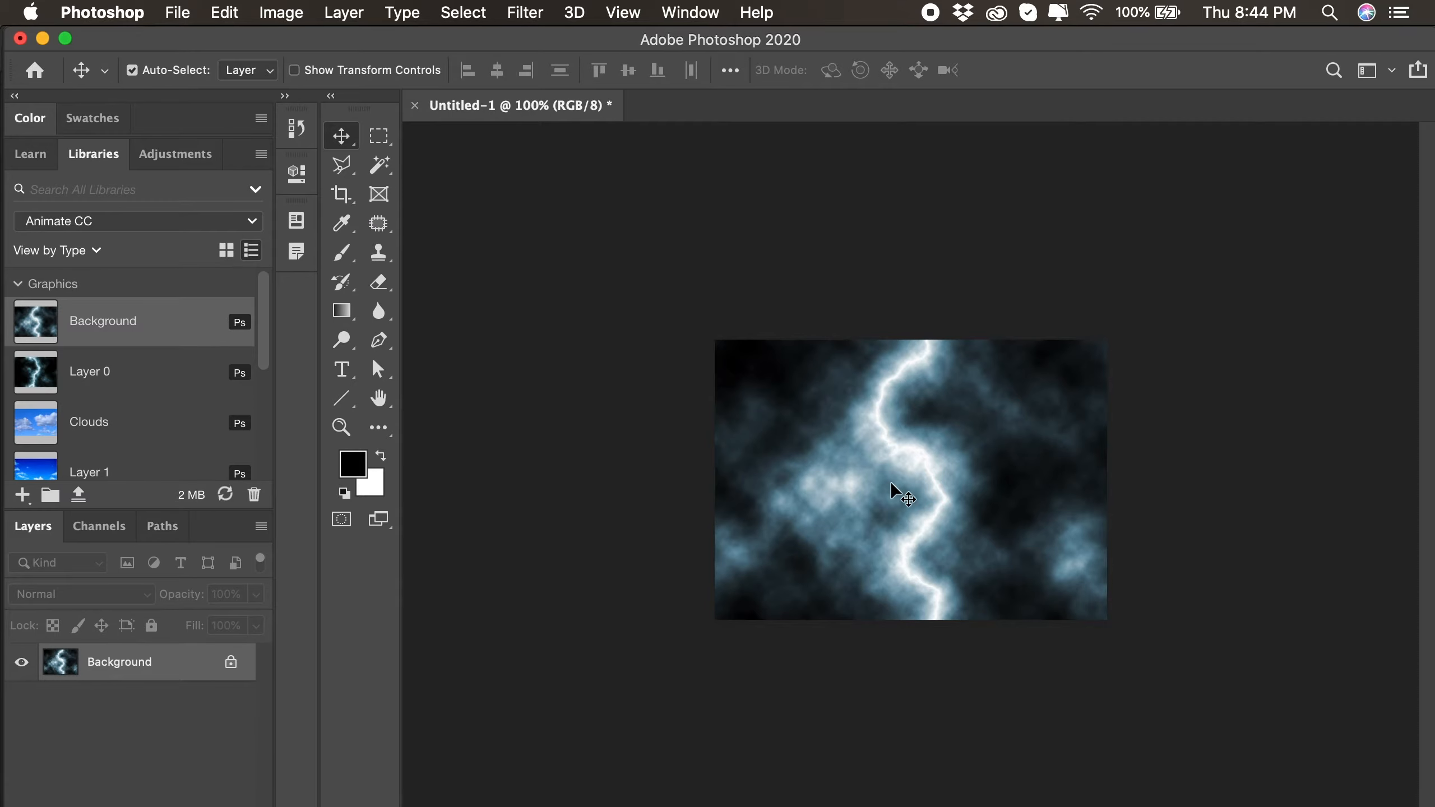
pyautogui.moveTo(925, 495); pyautogui.dragTo(176, 425)
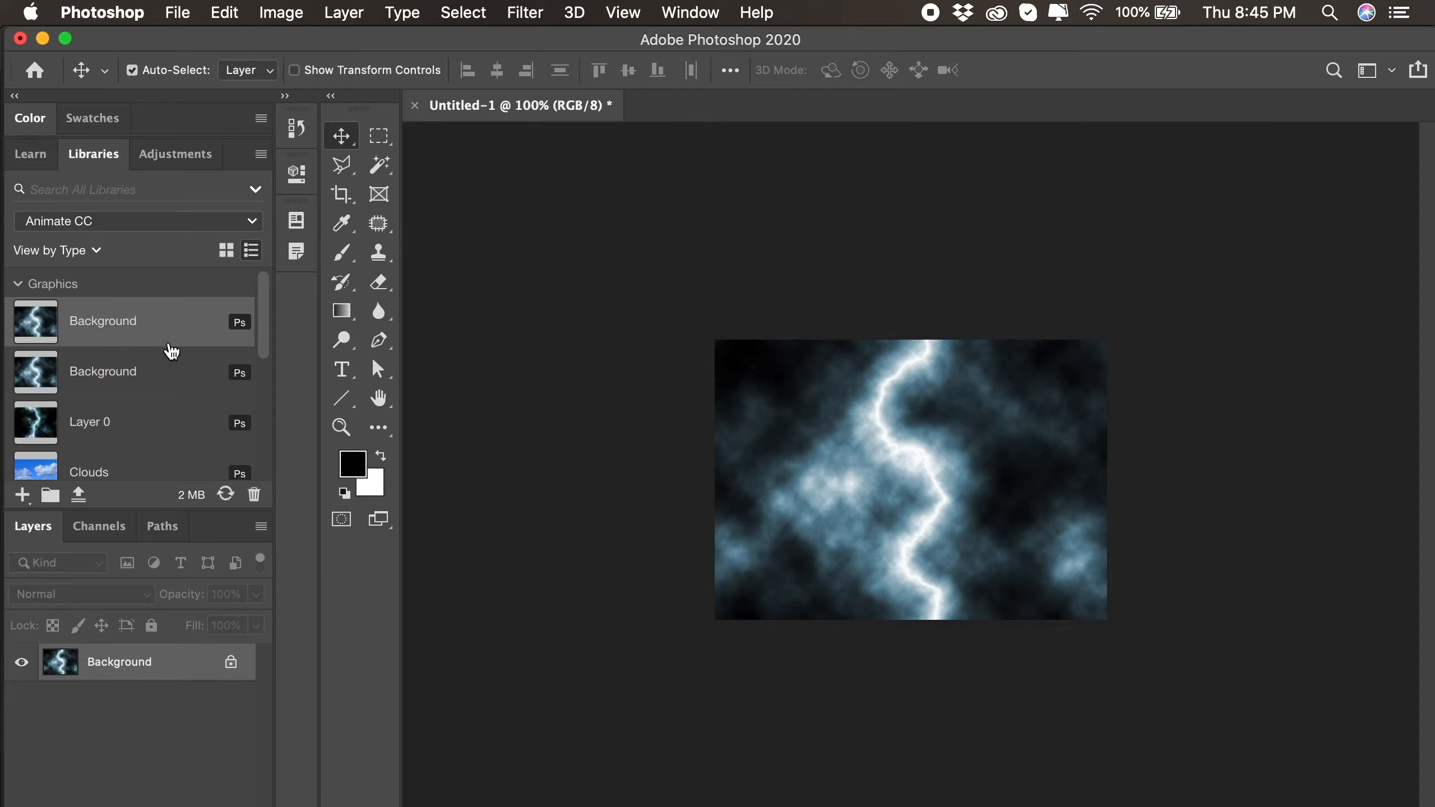
pyautogui.click(254, 495)
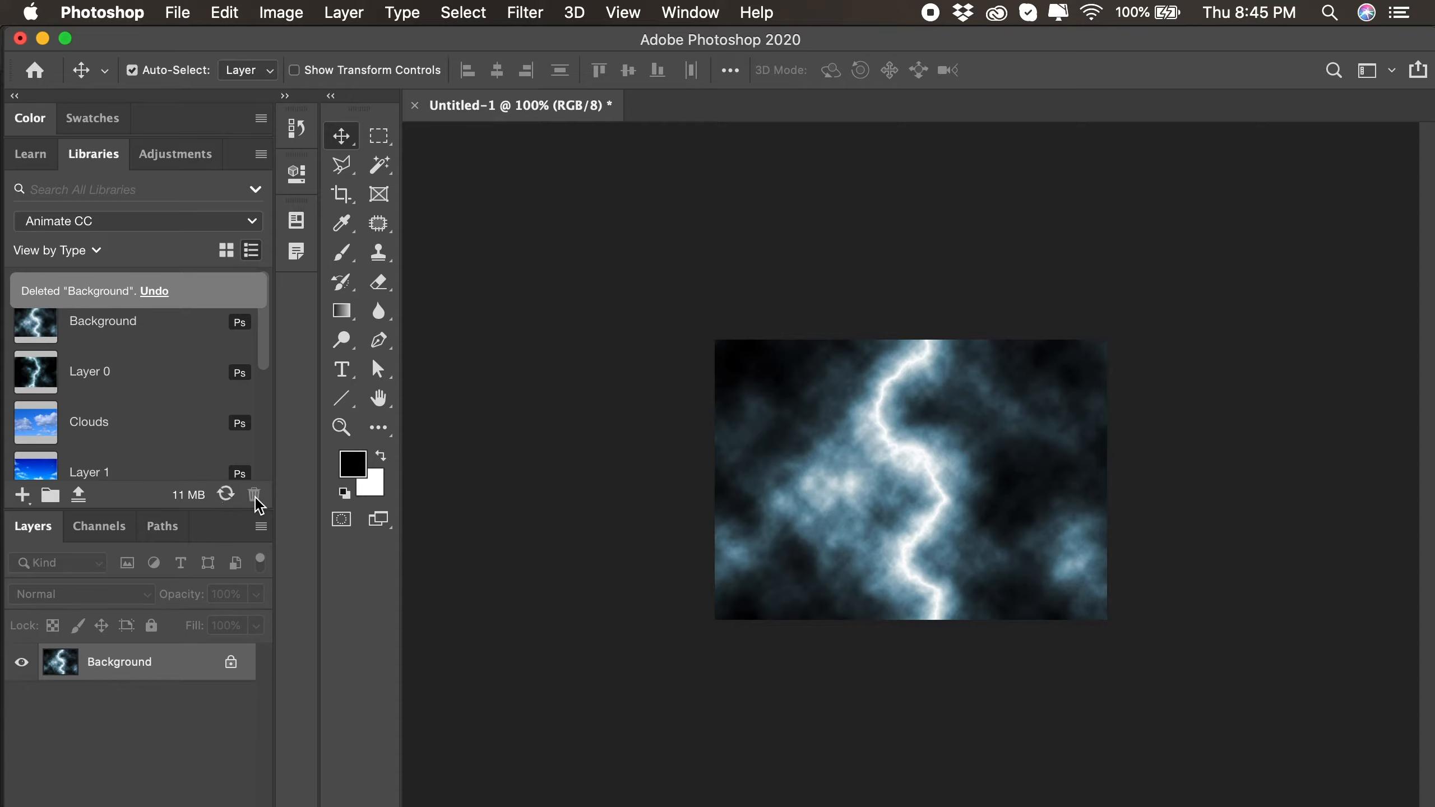
# - Switch to Animate and import the new lightning graphic from the Animate CC library as a flattened bitmap image with a movie clip
pyautogui.press('super+Tab')
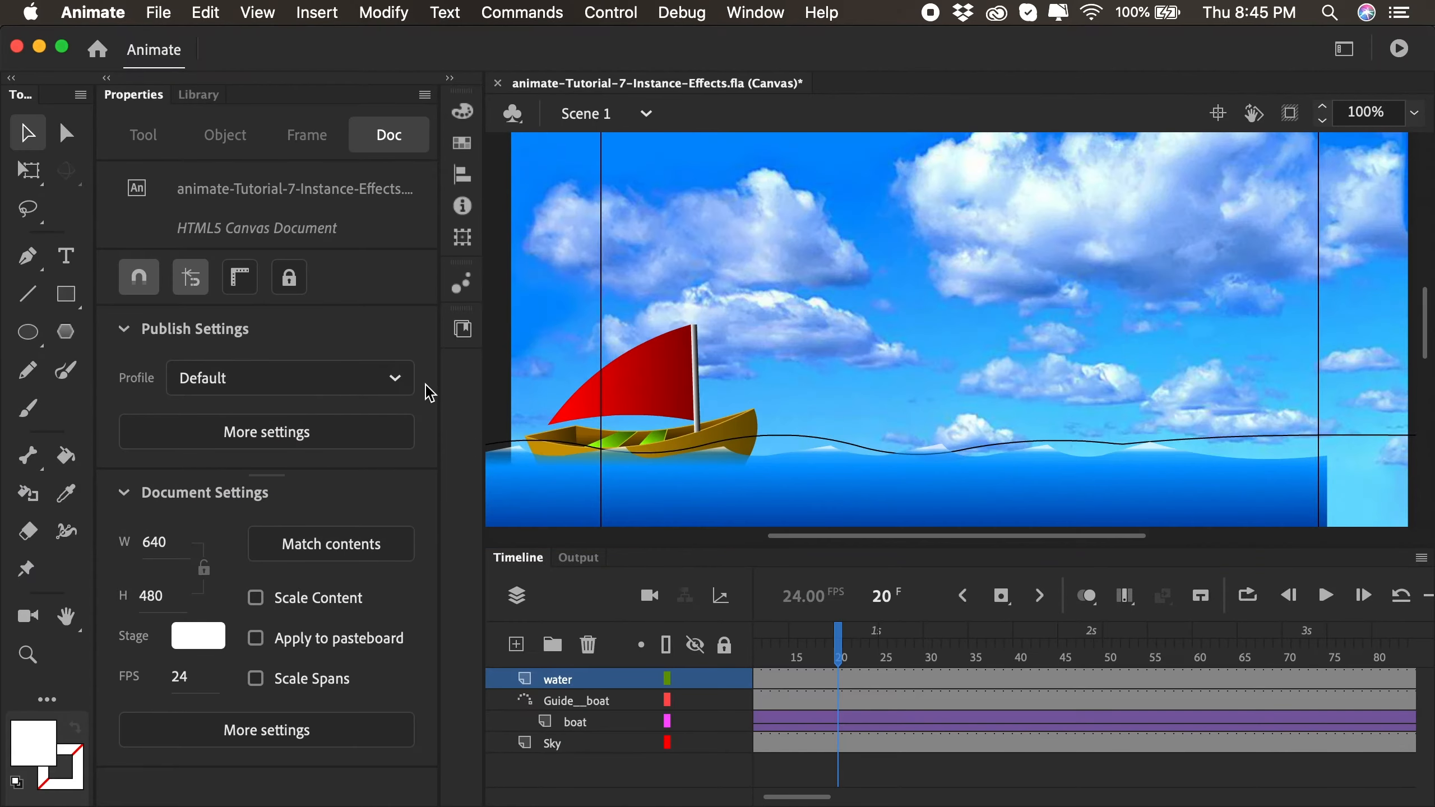
pyautogui.click(769, 17)
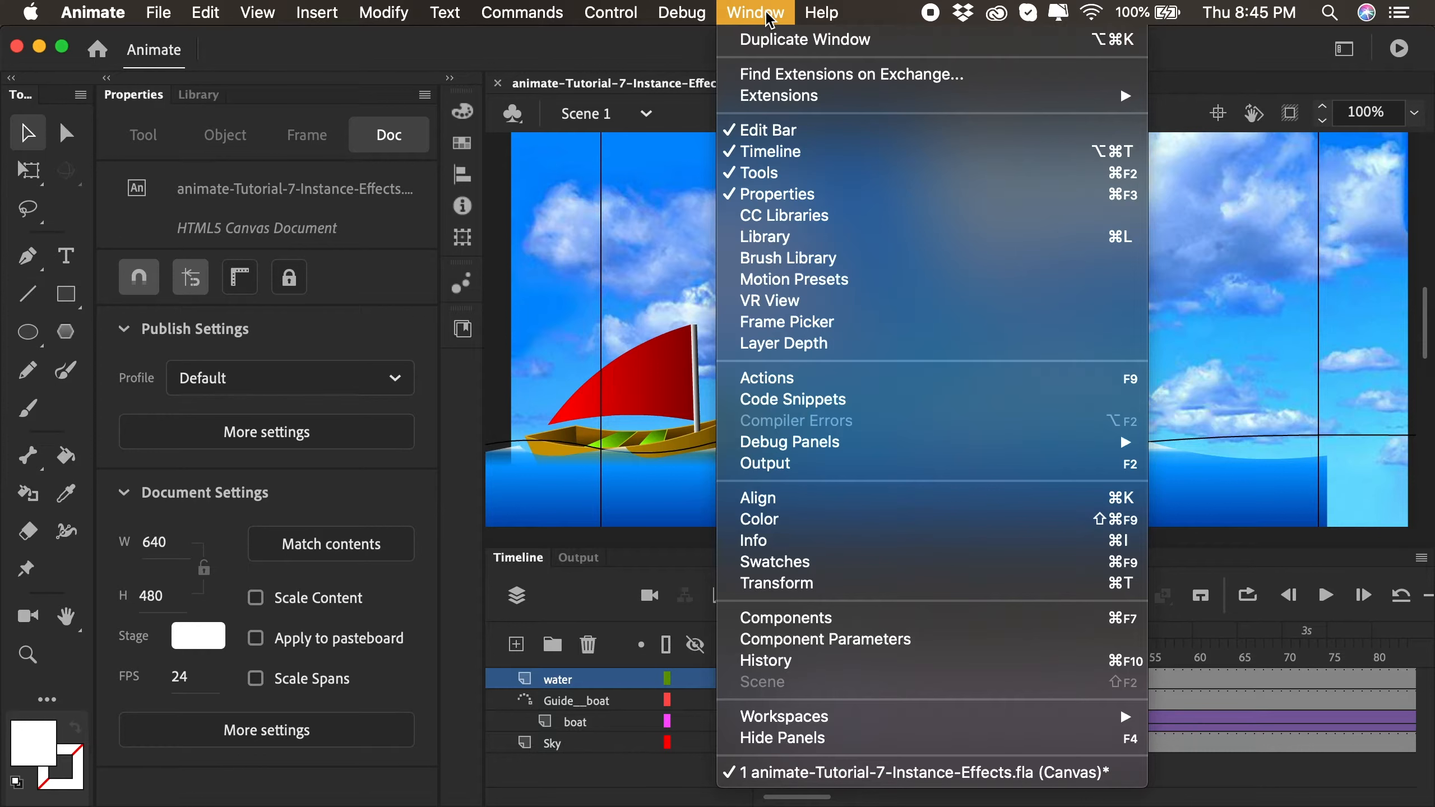
pyautogui.click(783, 217)
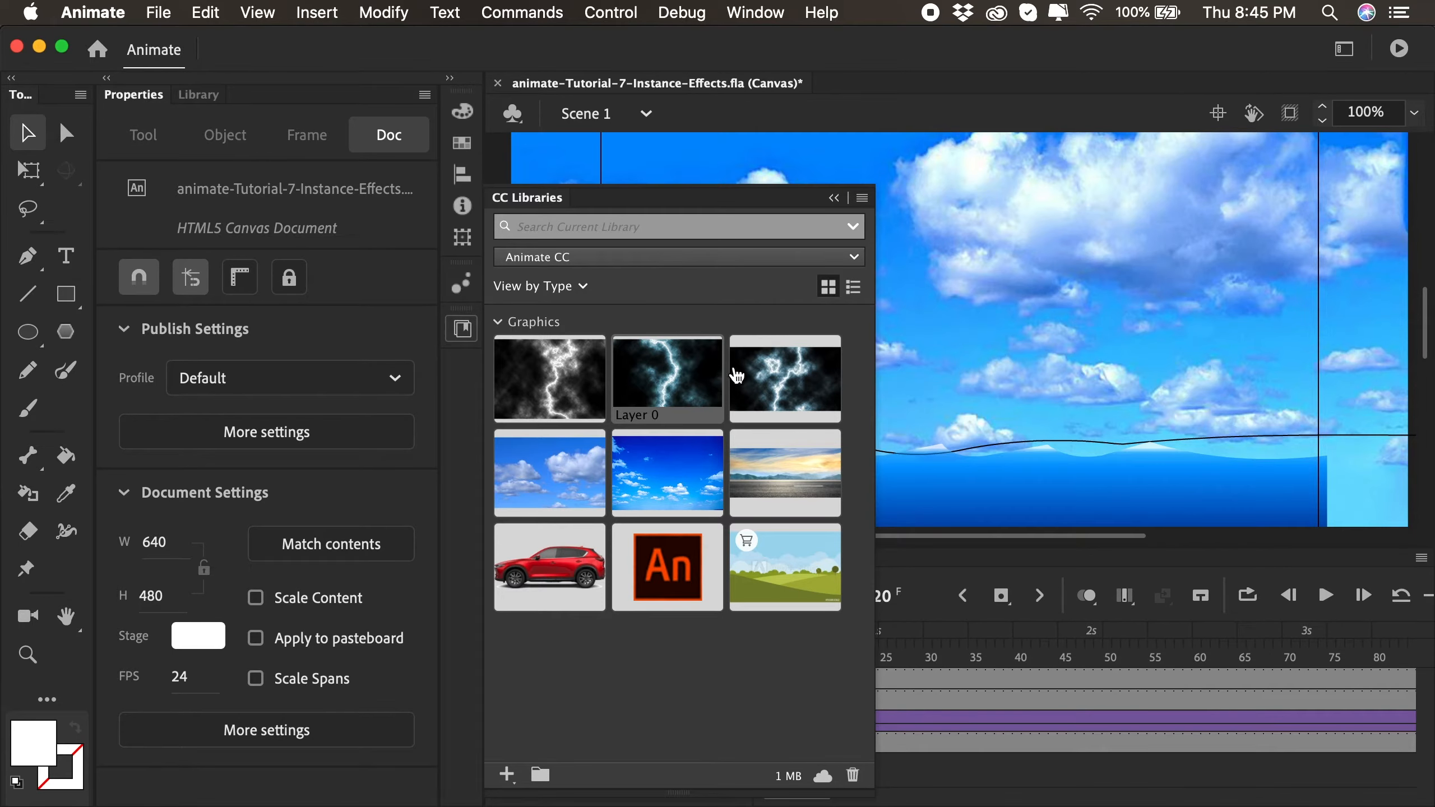
pyautogui.moveTo(639, 373); pyautogui.dragTo(1050, 323)
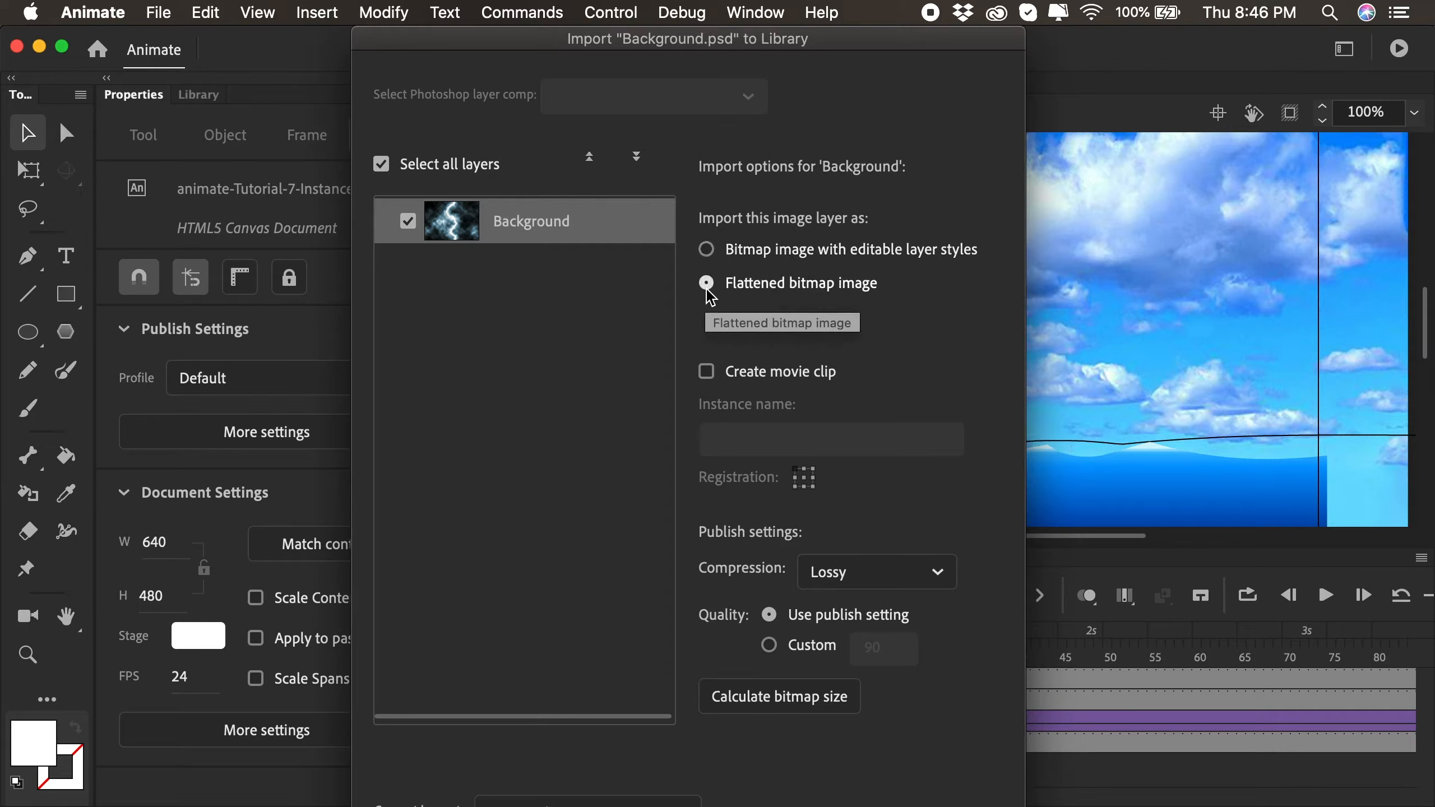
pyautogui.click(706, 372)
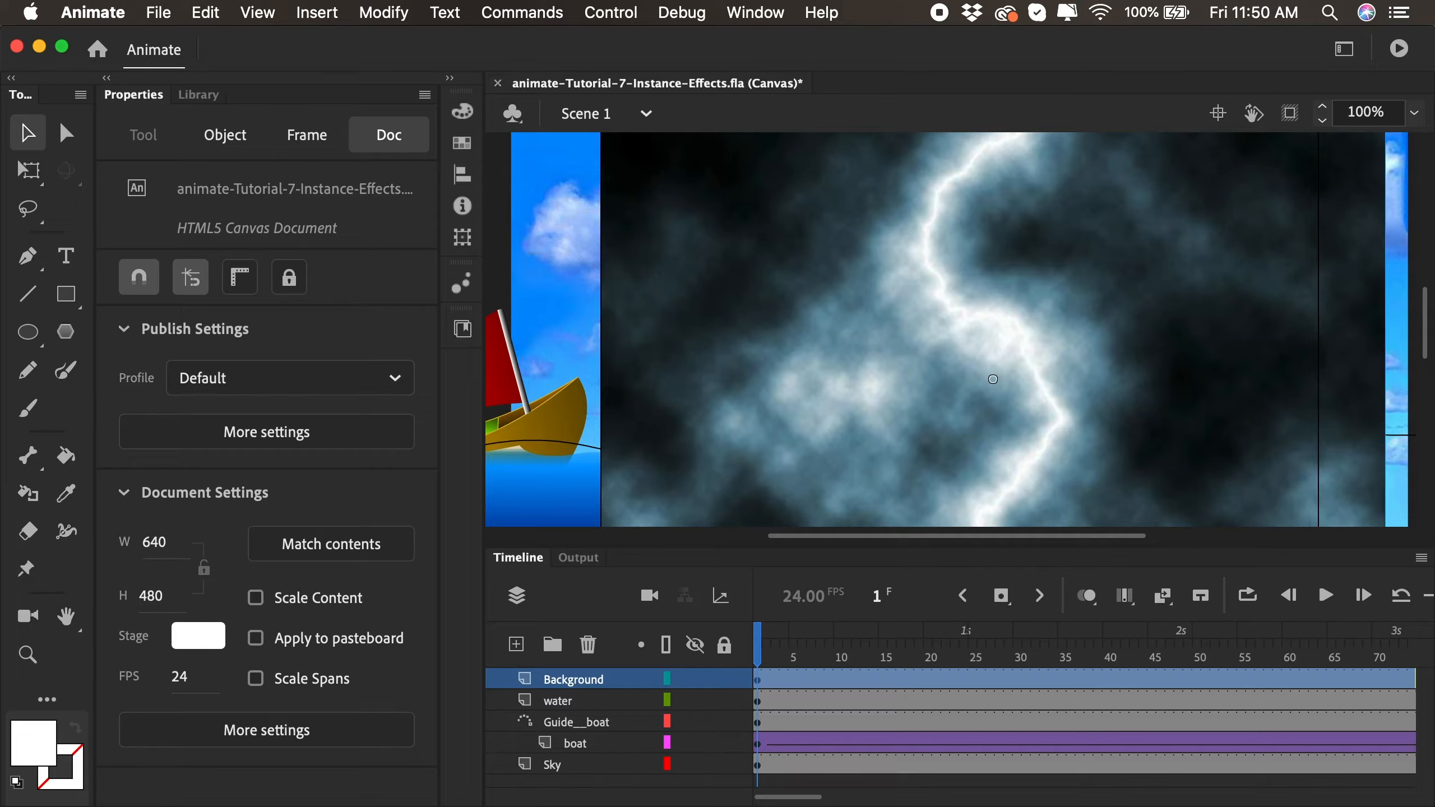
# - Rename the imported Background layer in the timeline as Lightning
pyautogui.doubleClick(593, 681)
pyautogui.write('L')
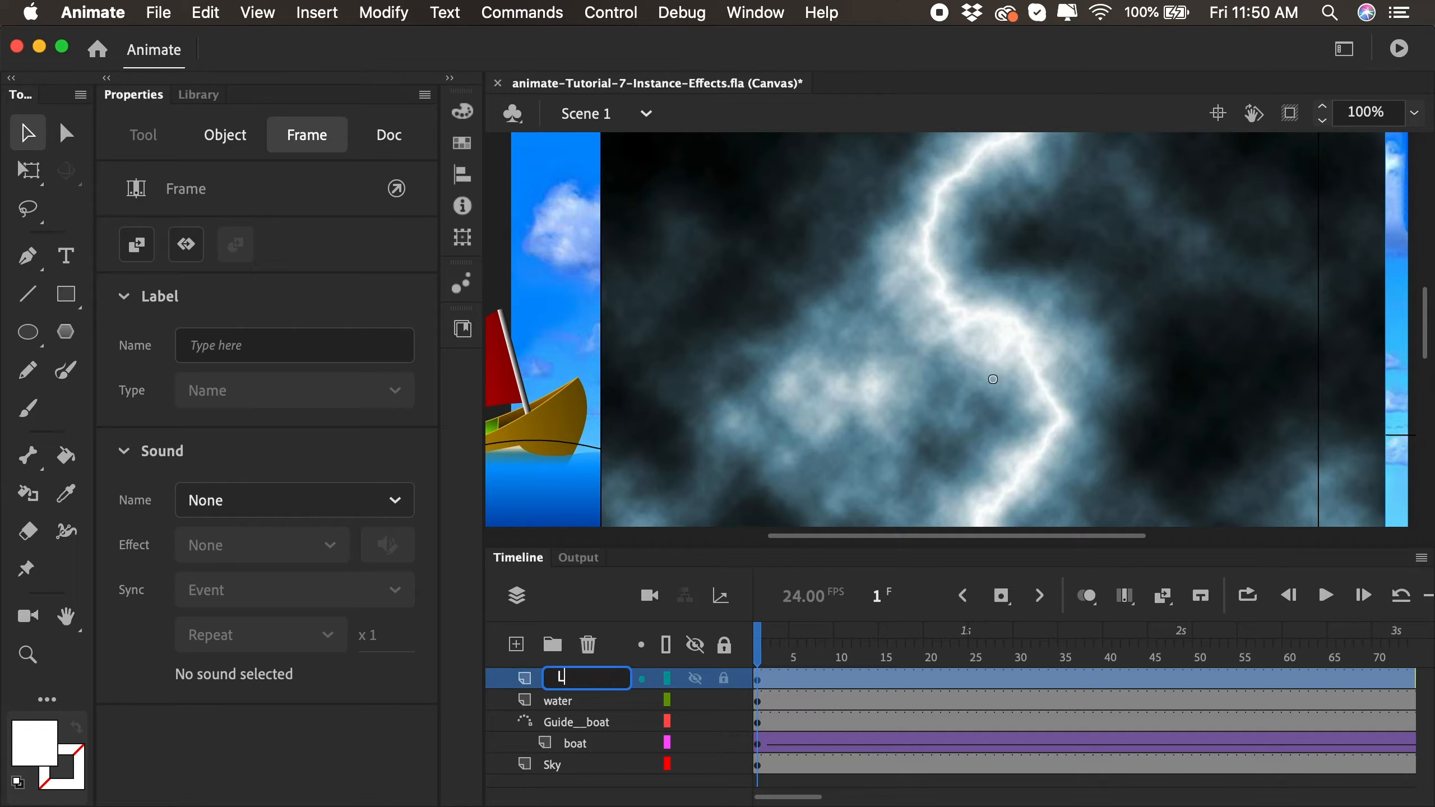
pyautogui.write('ightning')
pyautogui.press('Return')
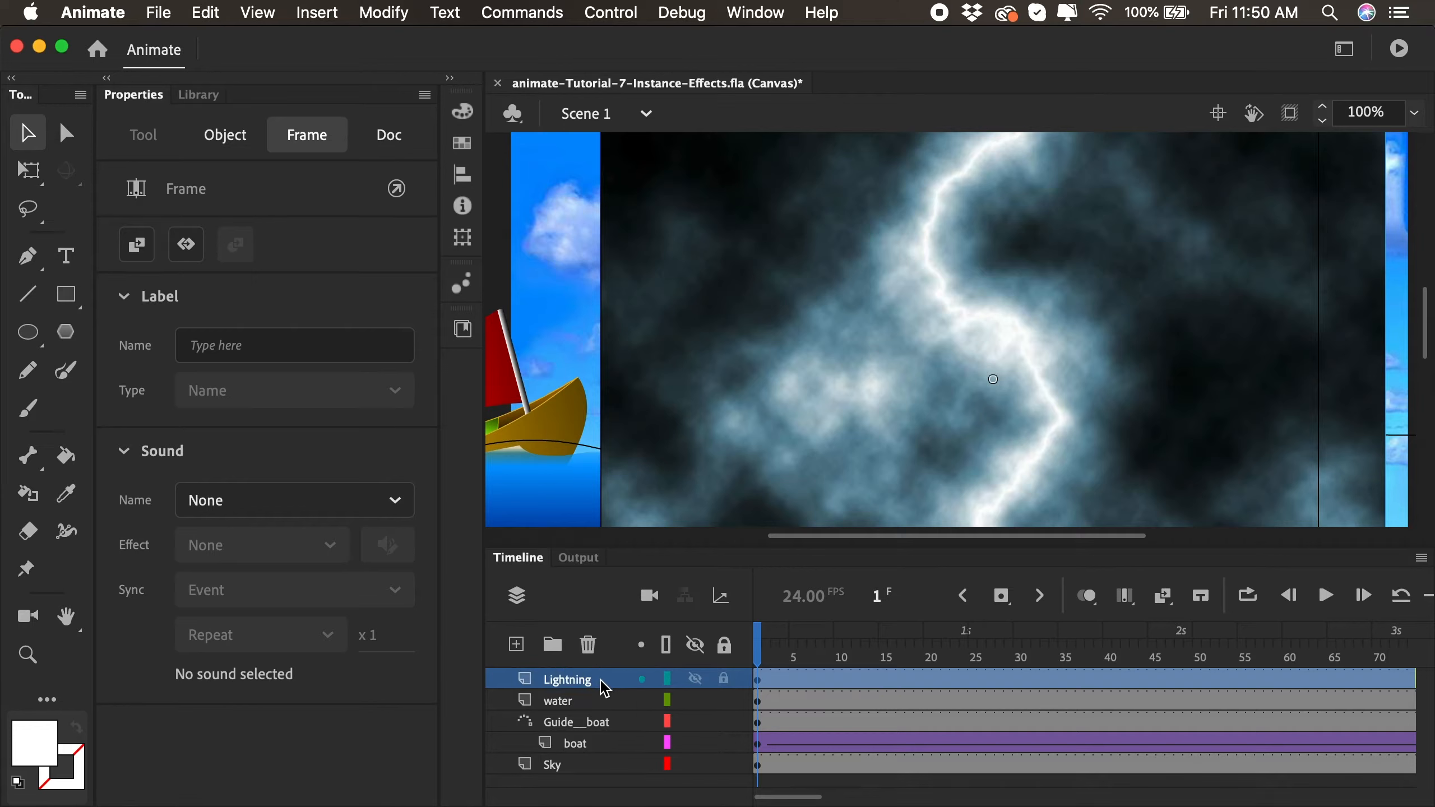
# - Place the Lightning layer between the boat and Sky layers and set its layer type to Normal
pyautogui.moveTo(604, 687); pyautogui.dragTo(591, 757)
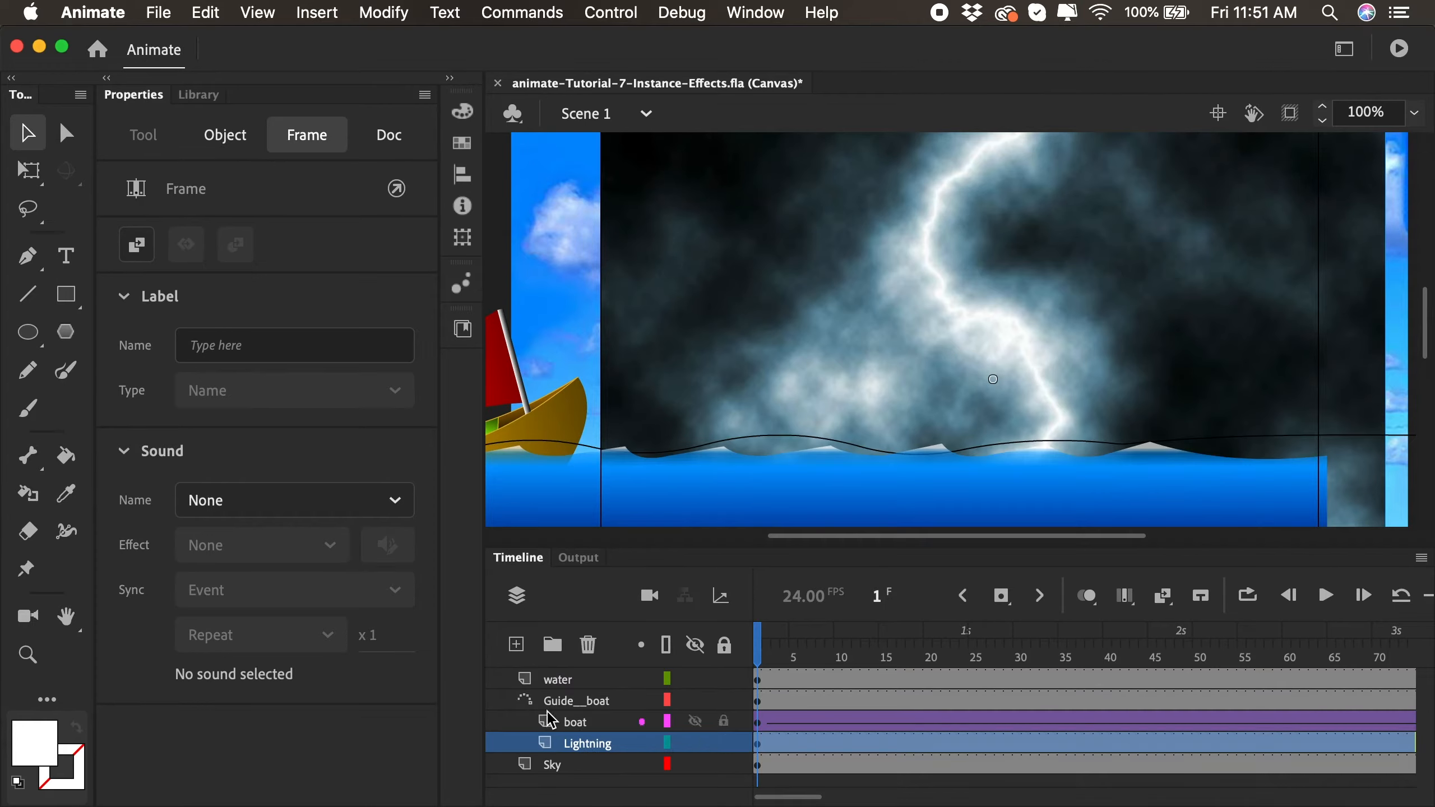
pyautogui.rightClick(570, 744)
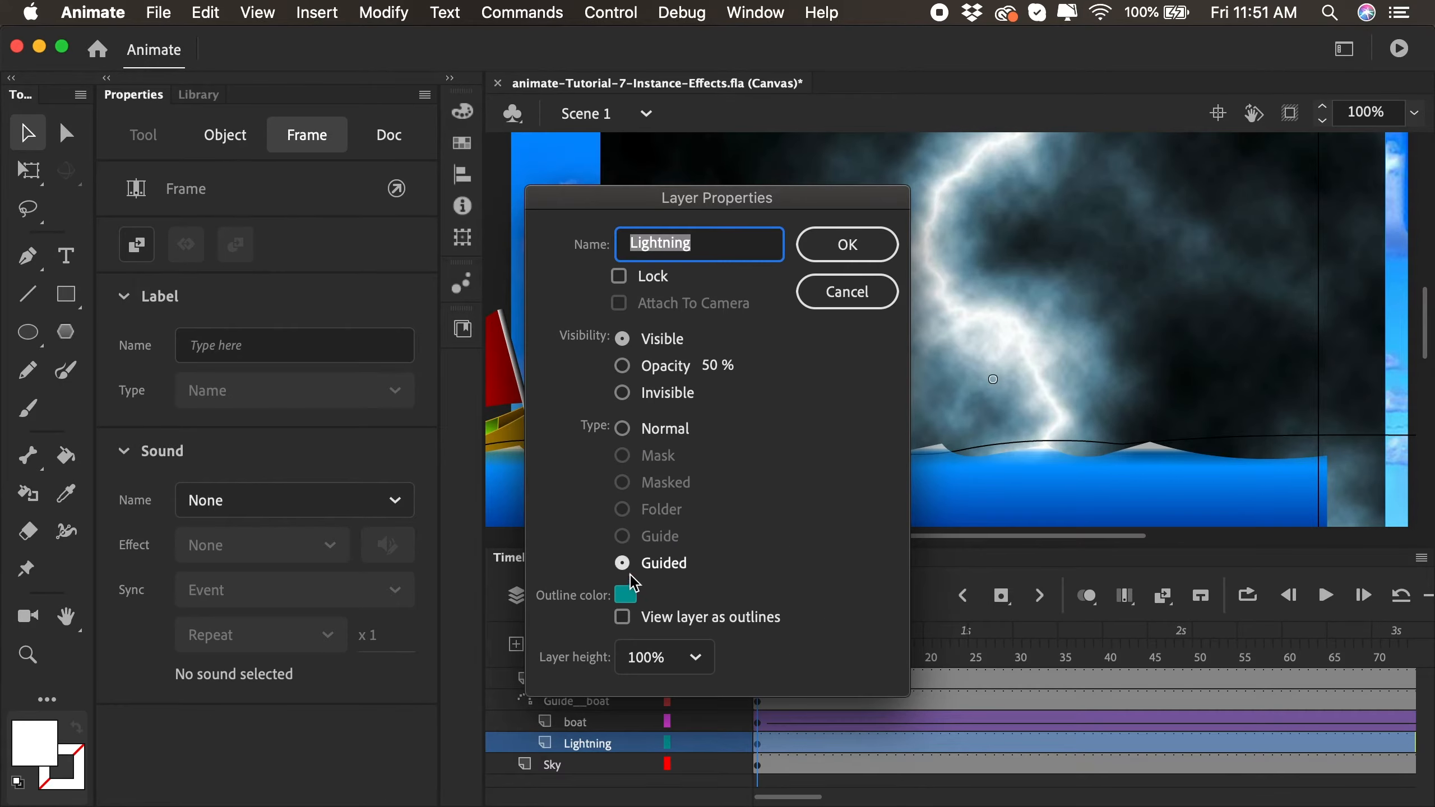
pyautogui.click(626, 429)
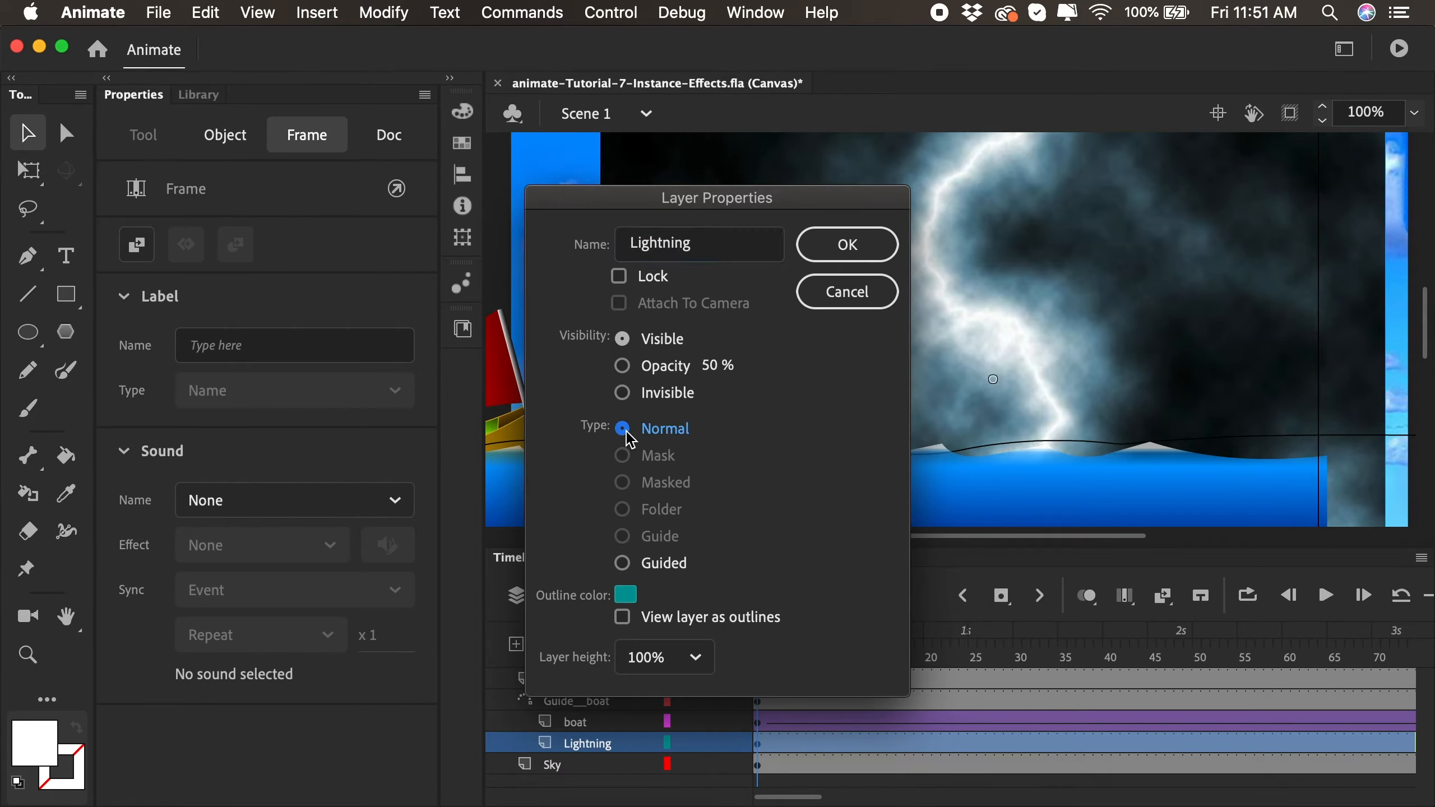
pyautogui.click(831, 249)
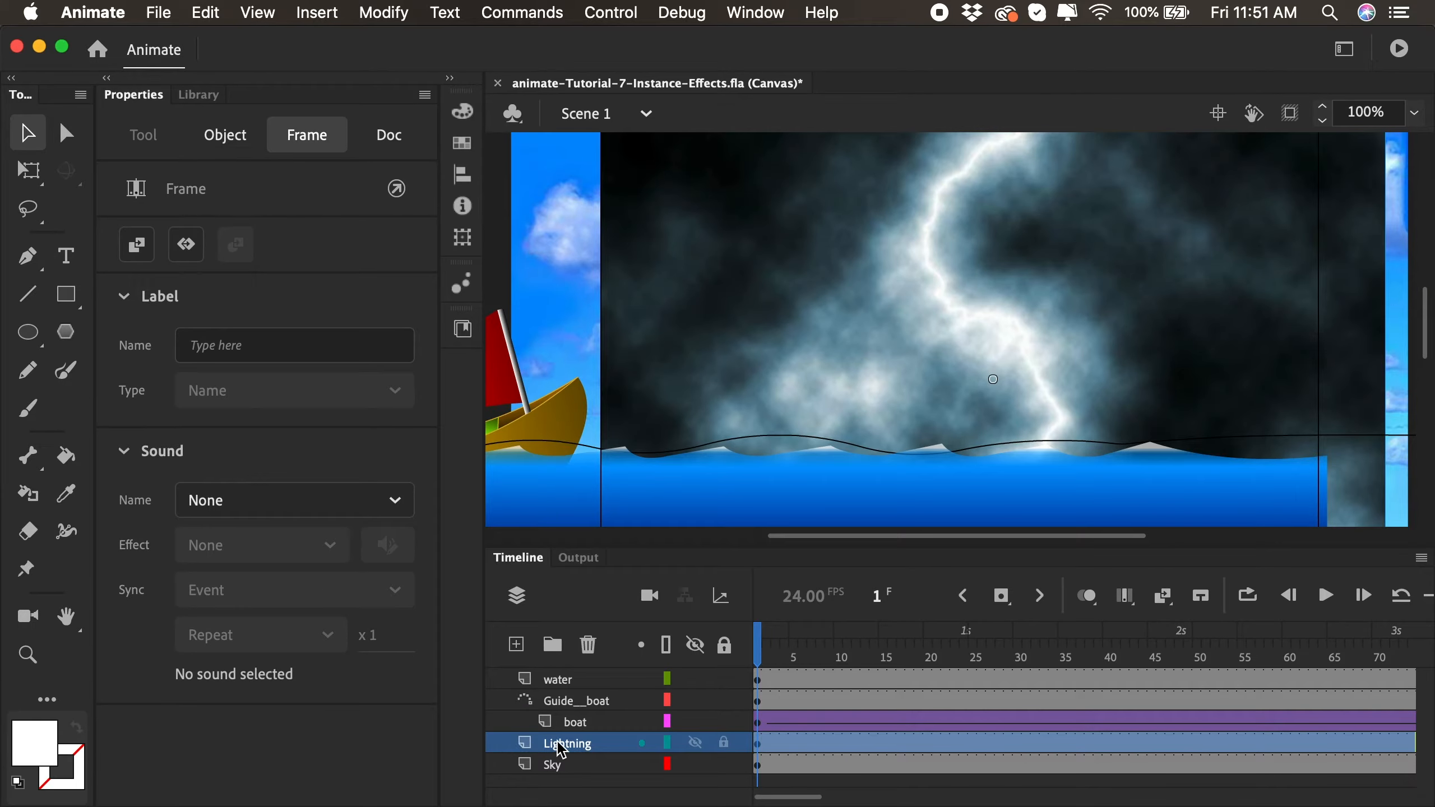
pyautogui.moveTo(597, 748); pyautogui.dragTo(567, 779)
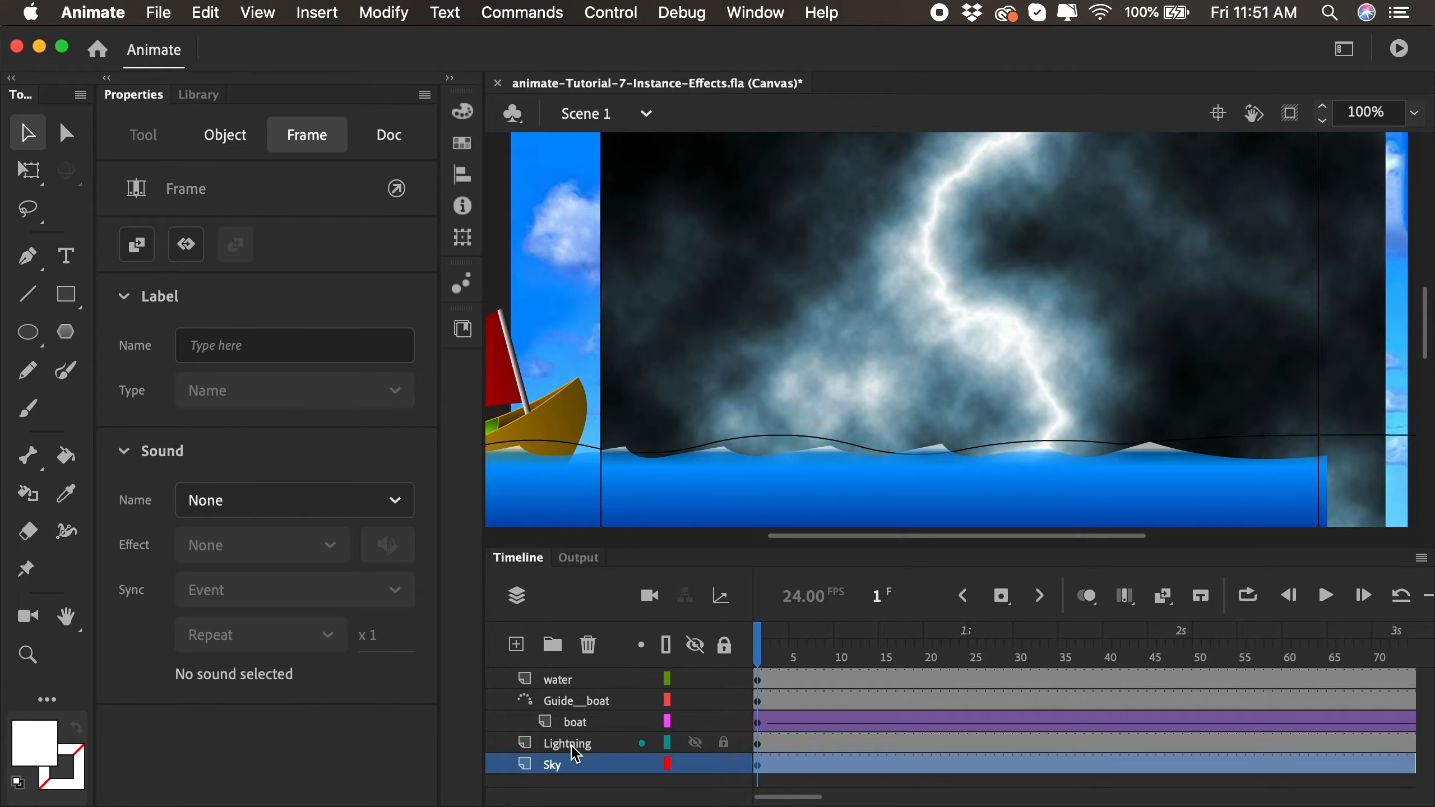
# - Center the lightning image horizontally and vertically on the stage
pyautogui.click(574, 749)
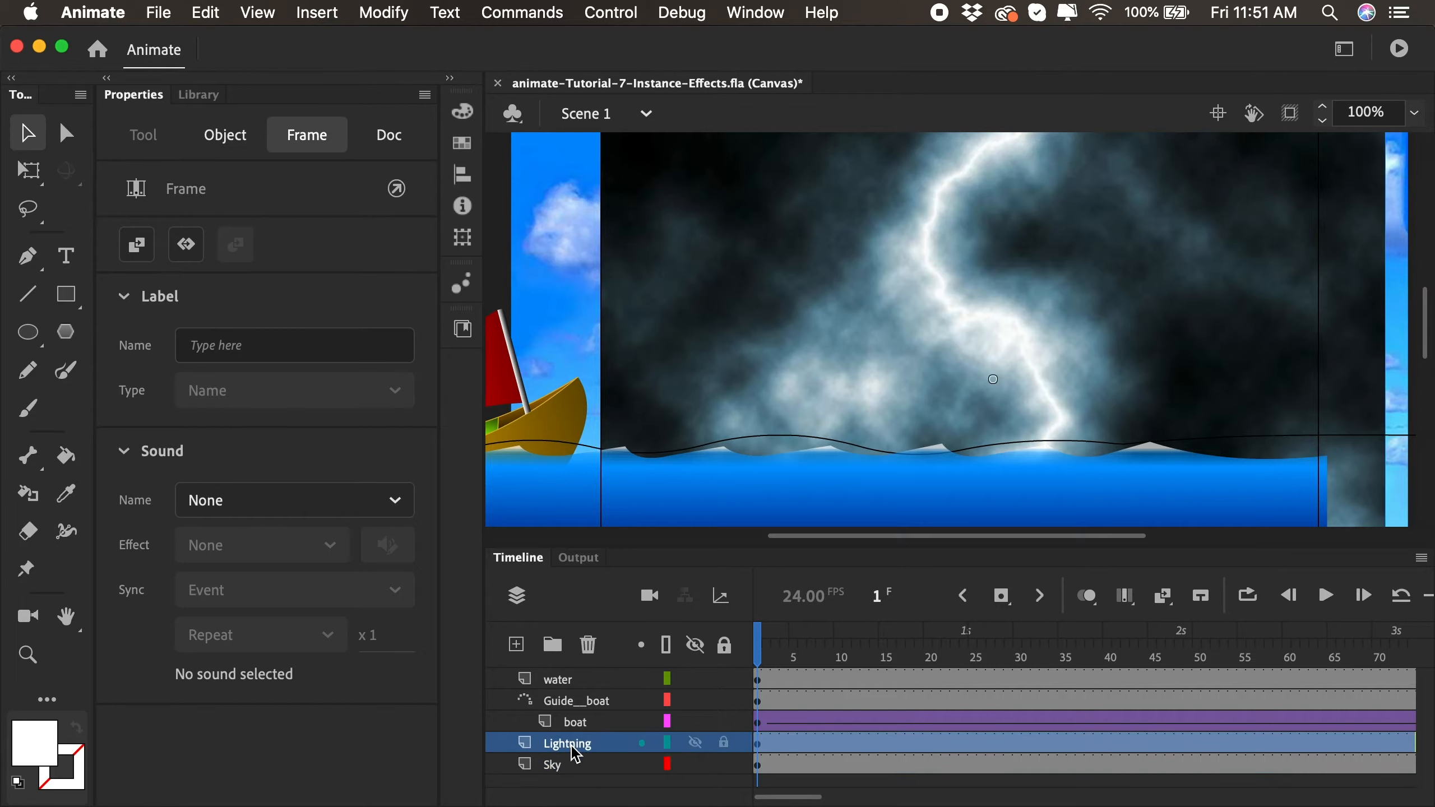
pyautogui.click(832, 277)
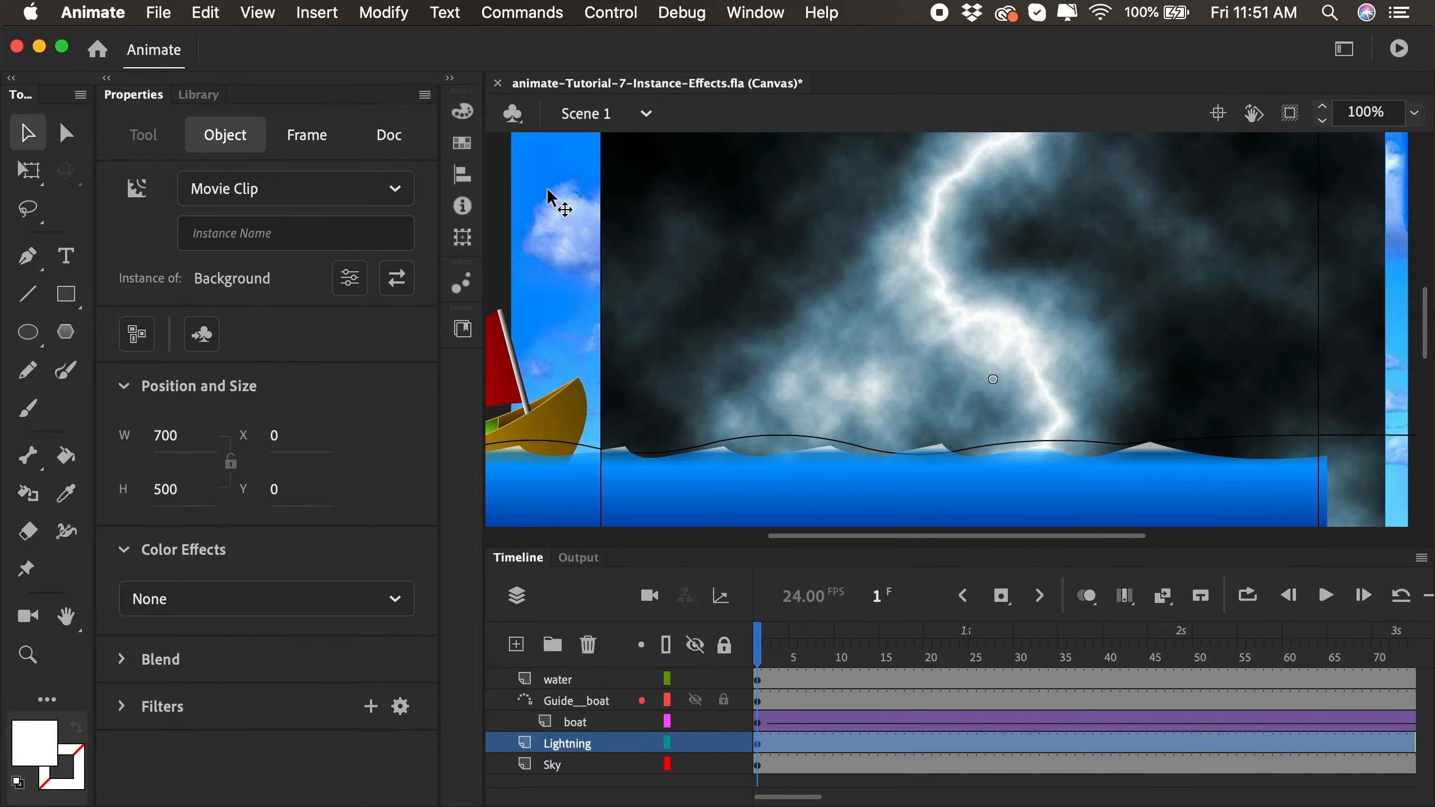
pyautogui.click(461, 175)
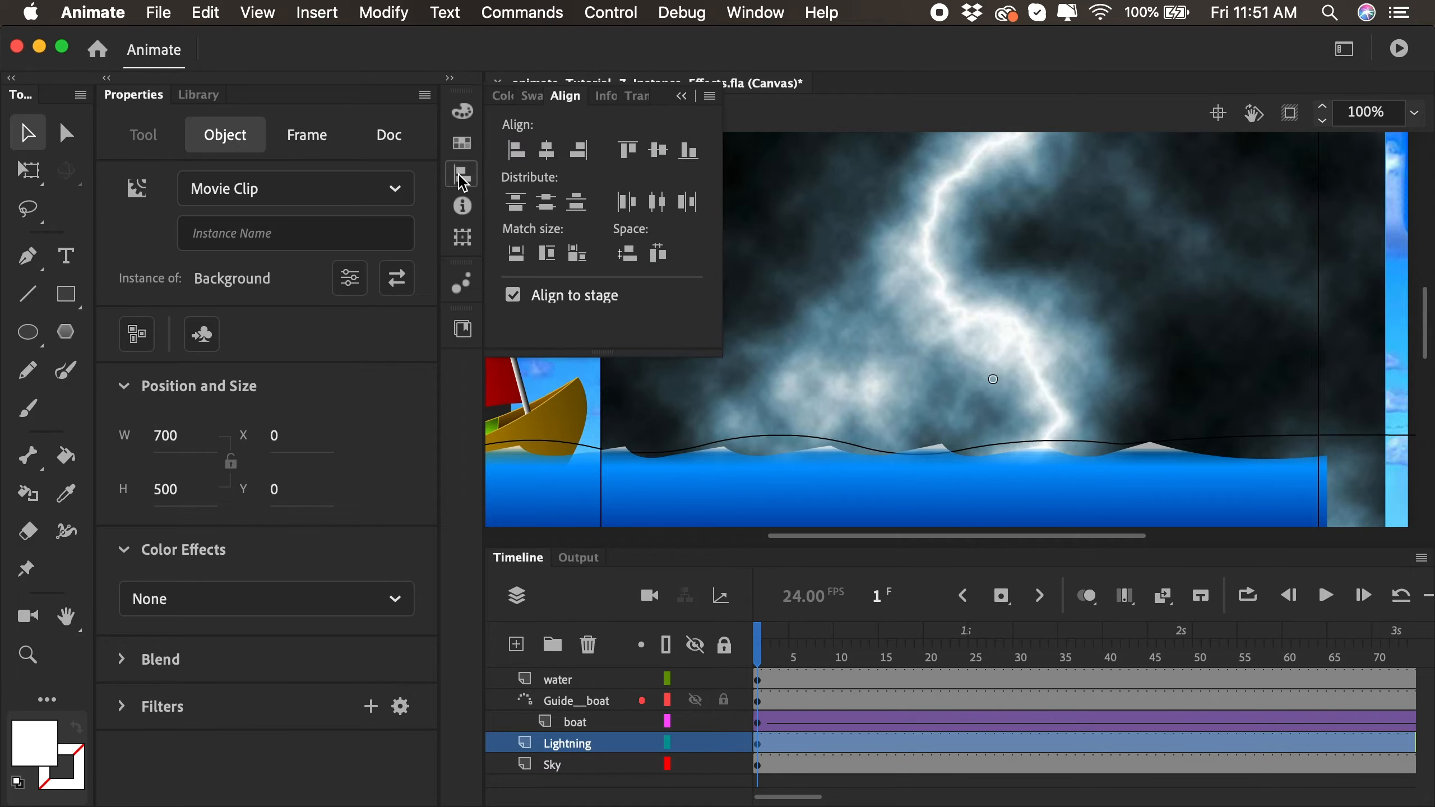
pyautogui.click(547, 160)
pyautogui.click(658, 157)
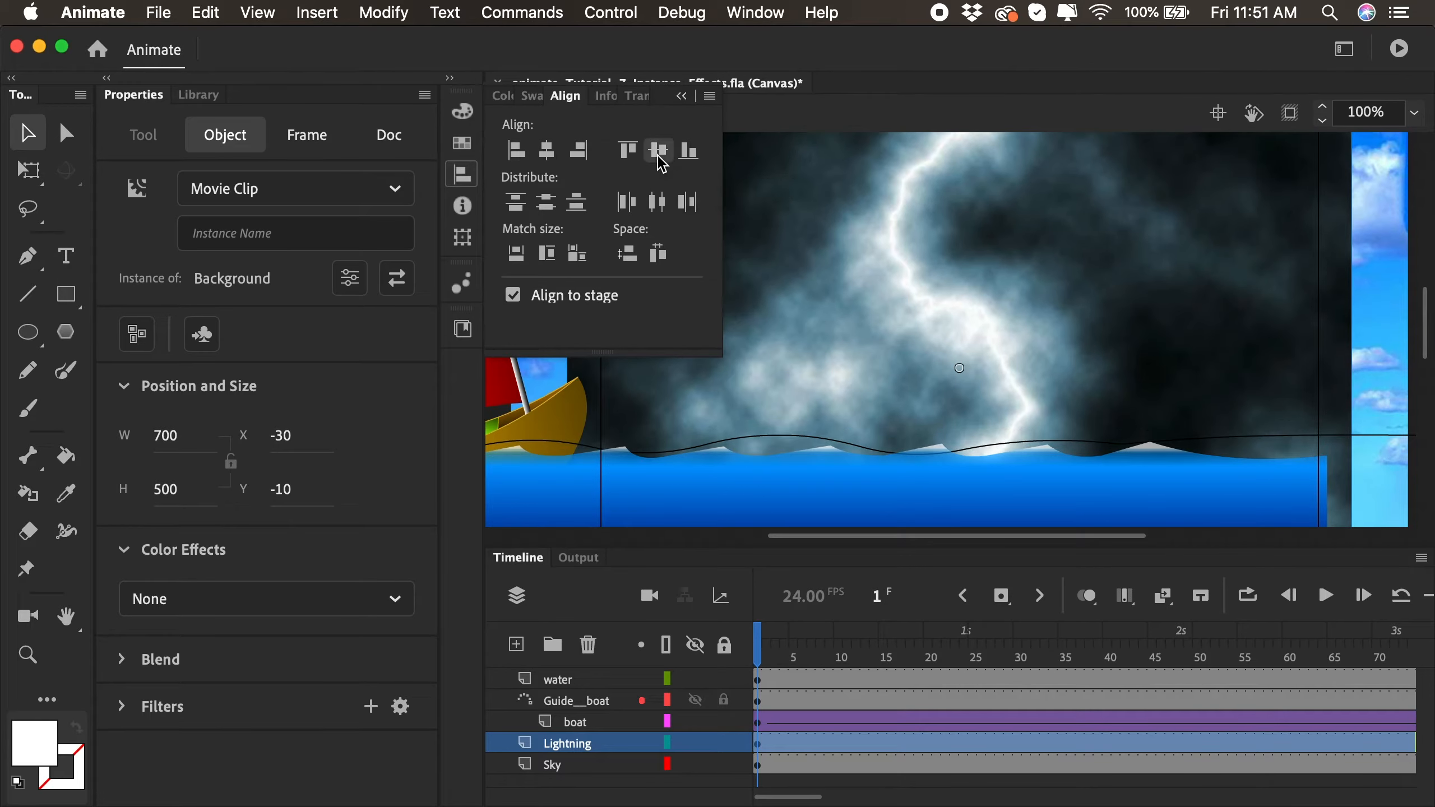
pyautogui.click(681, 96)
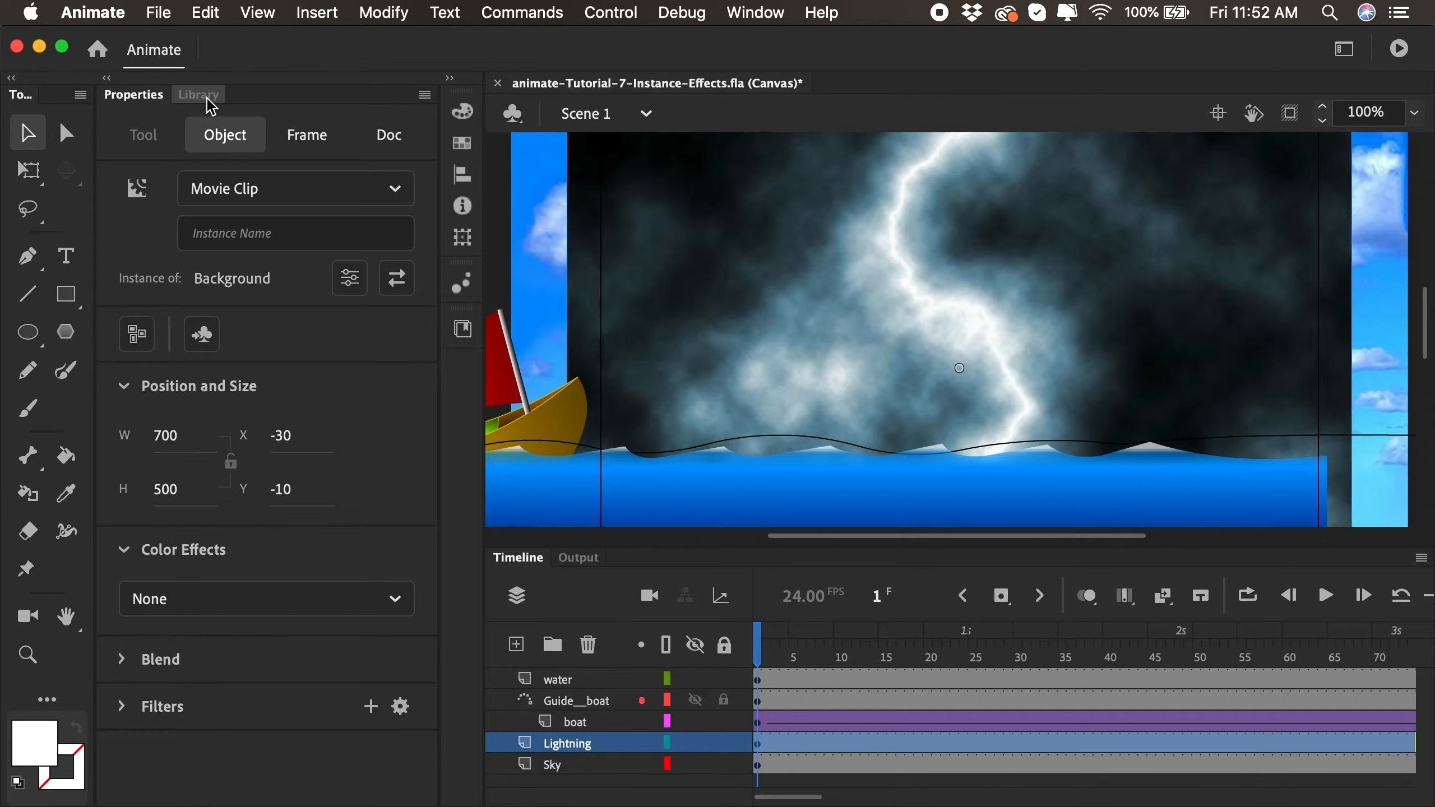
# - Rename the Background movie clip symbol in the document library as Lightning
pyautogui.click(210, 94)
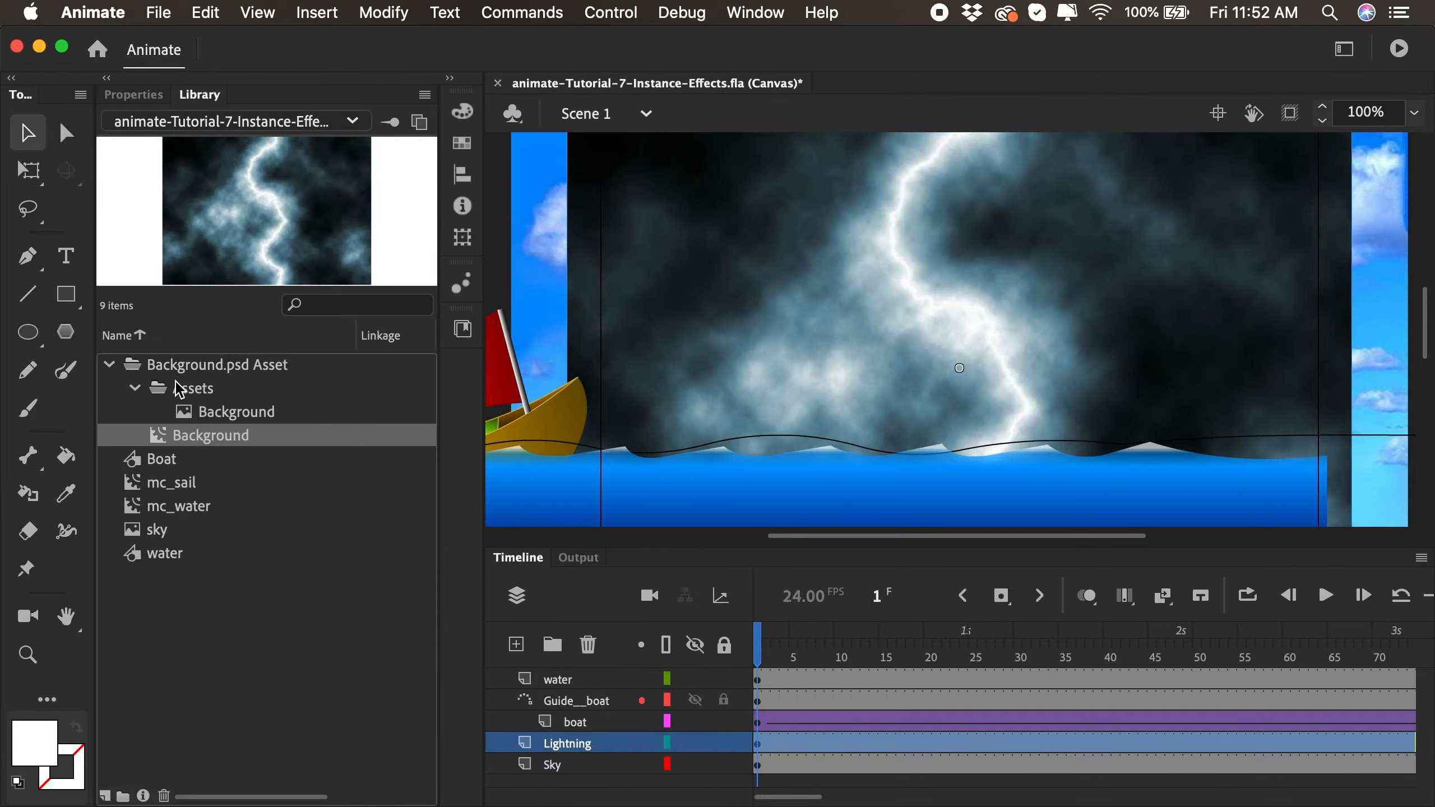
pyautogui.click(139, 374)
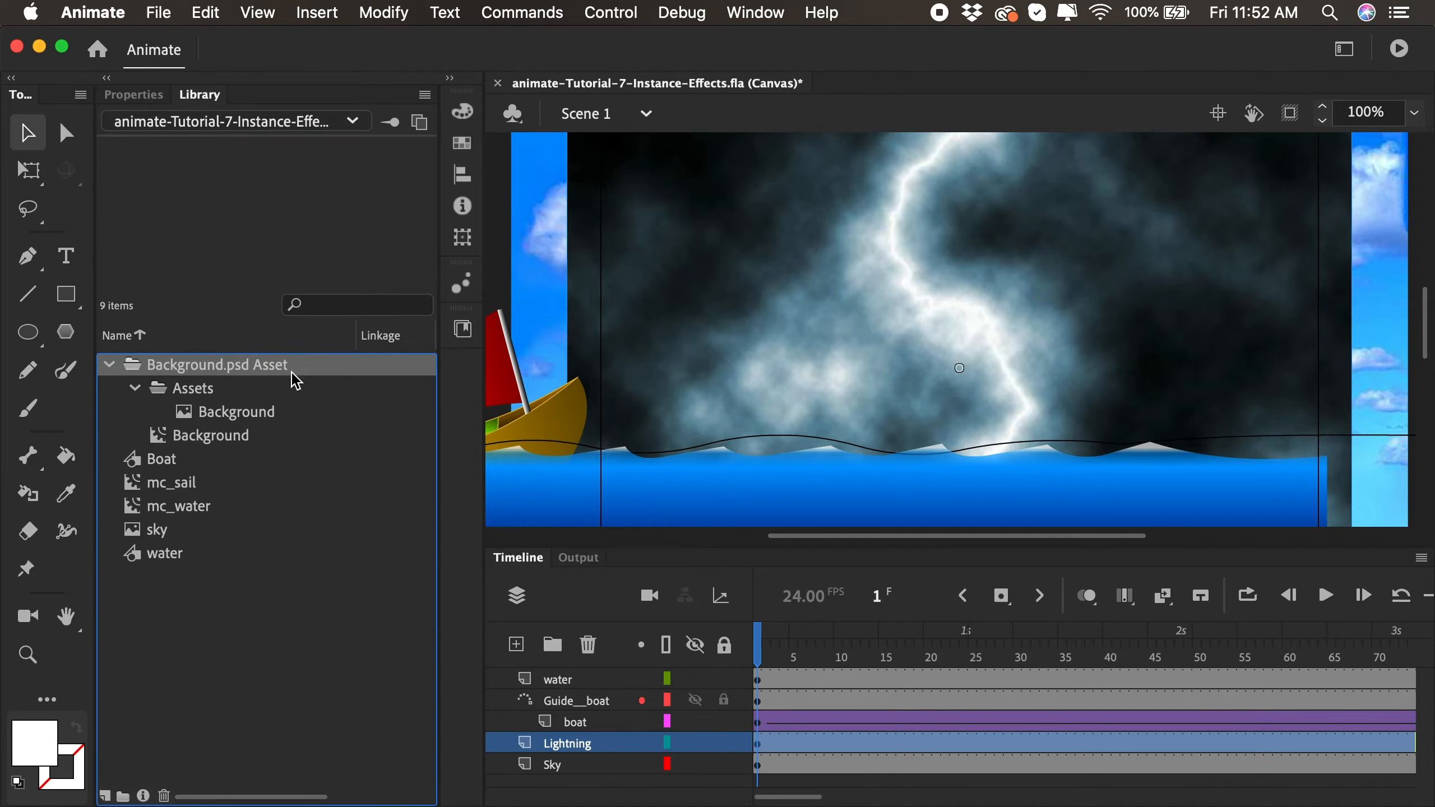
pyautogui.click(198, 418)
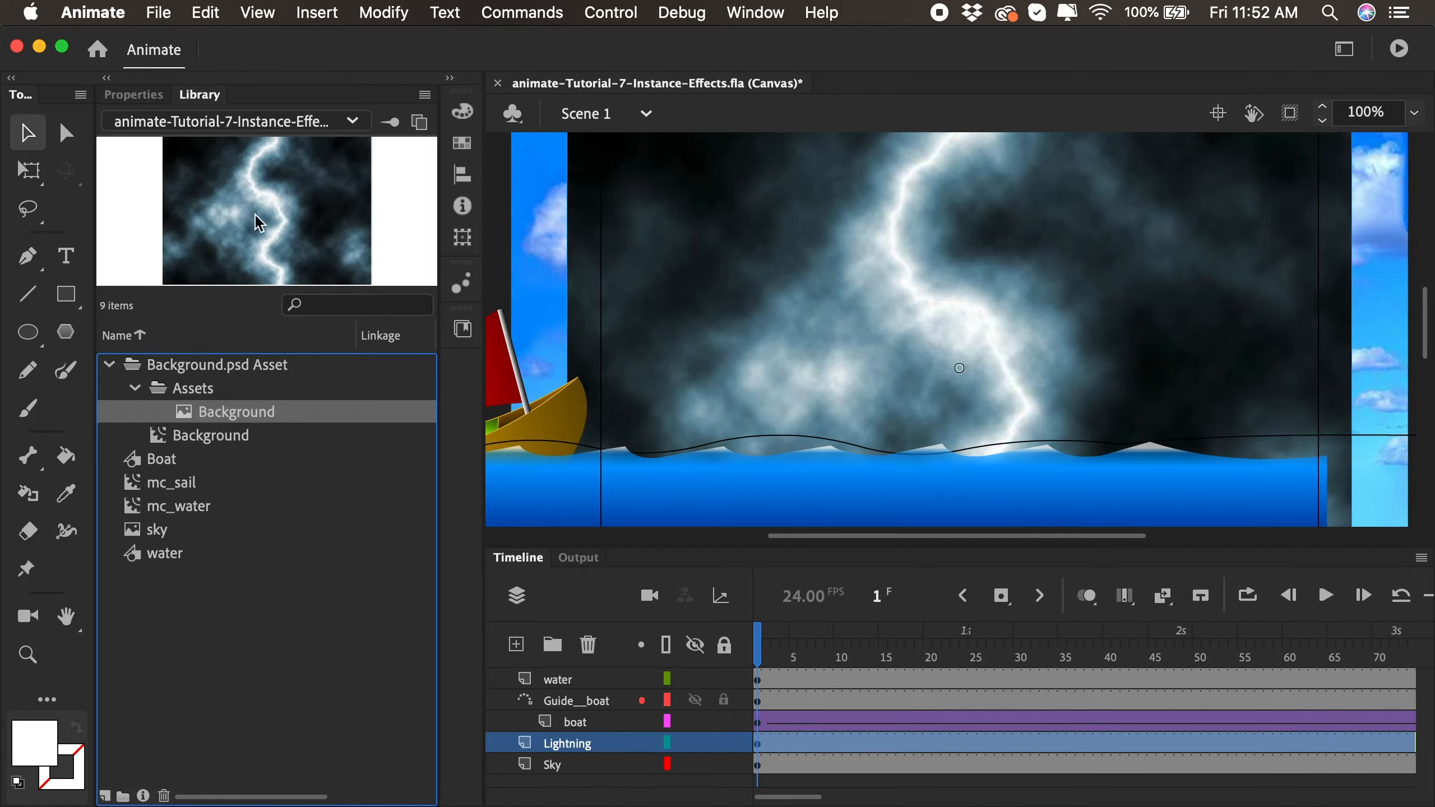
pyautogui.click(156, 438)
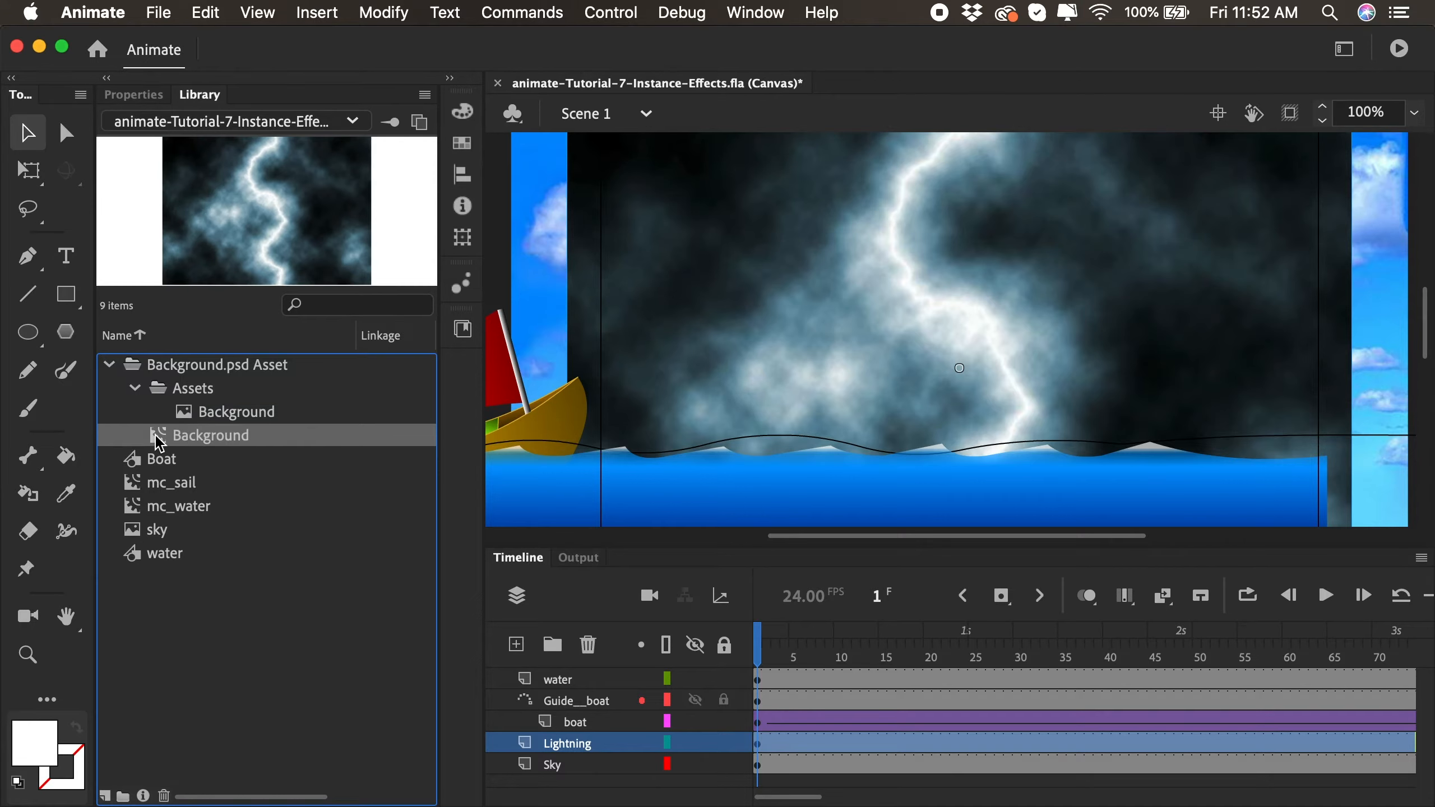
pyautogui.doubleClick(203, 436)
pyautogui.write('Ligh')
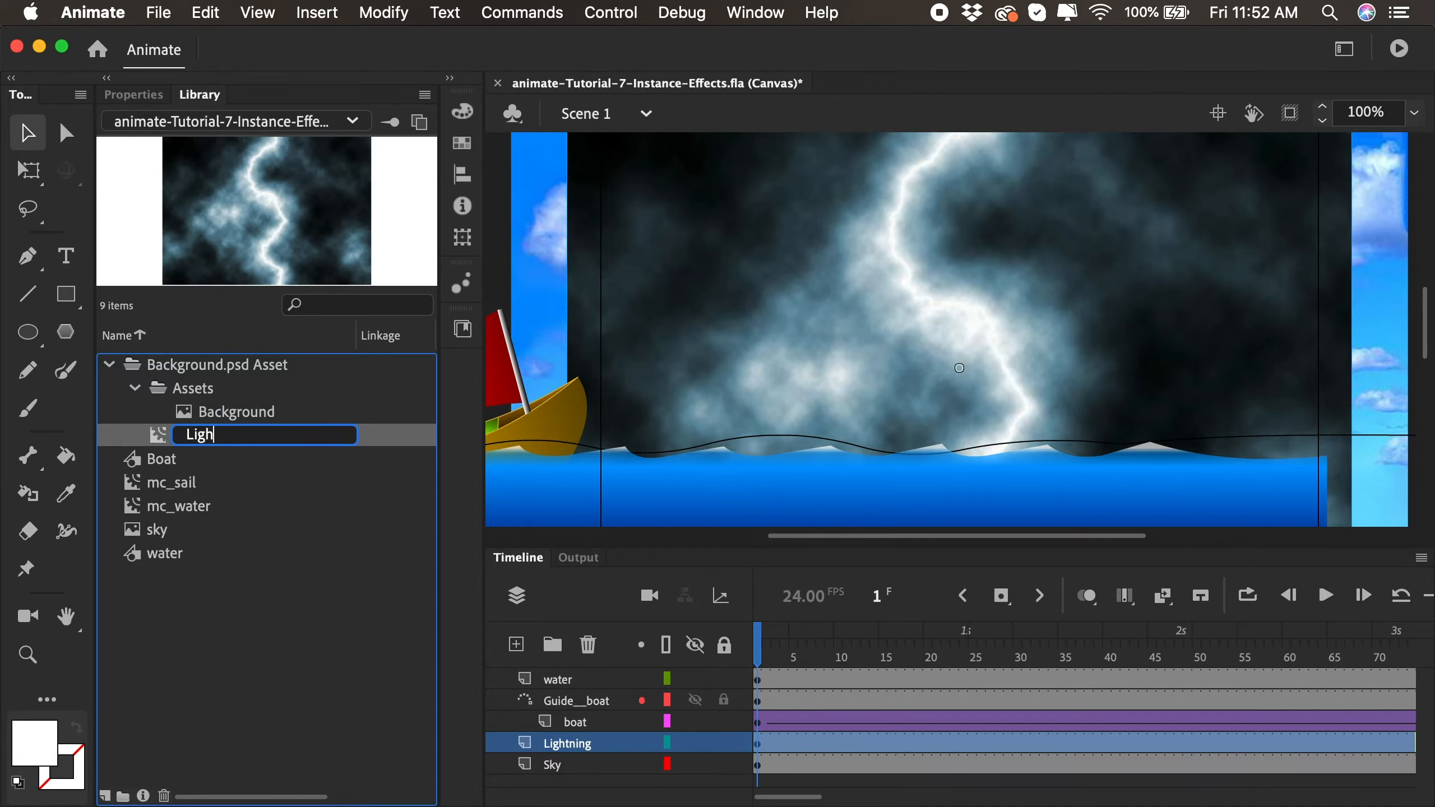
pyautogui.write('tning')
pyautogui.press('Return')
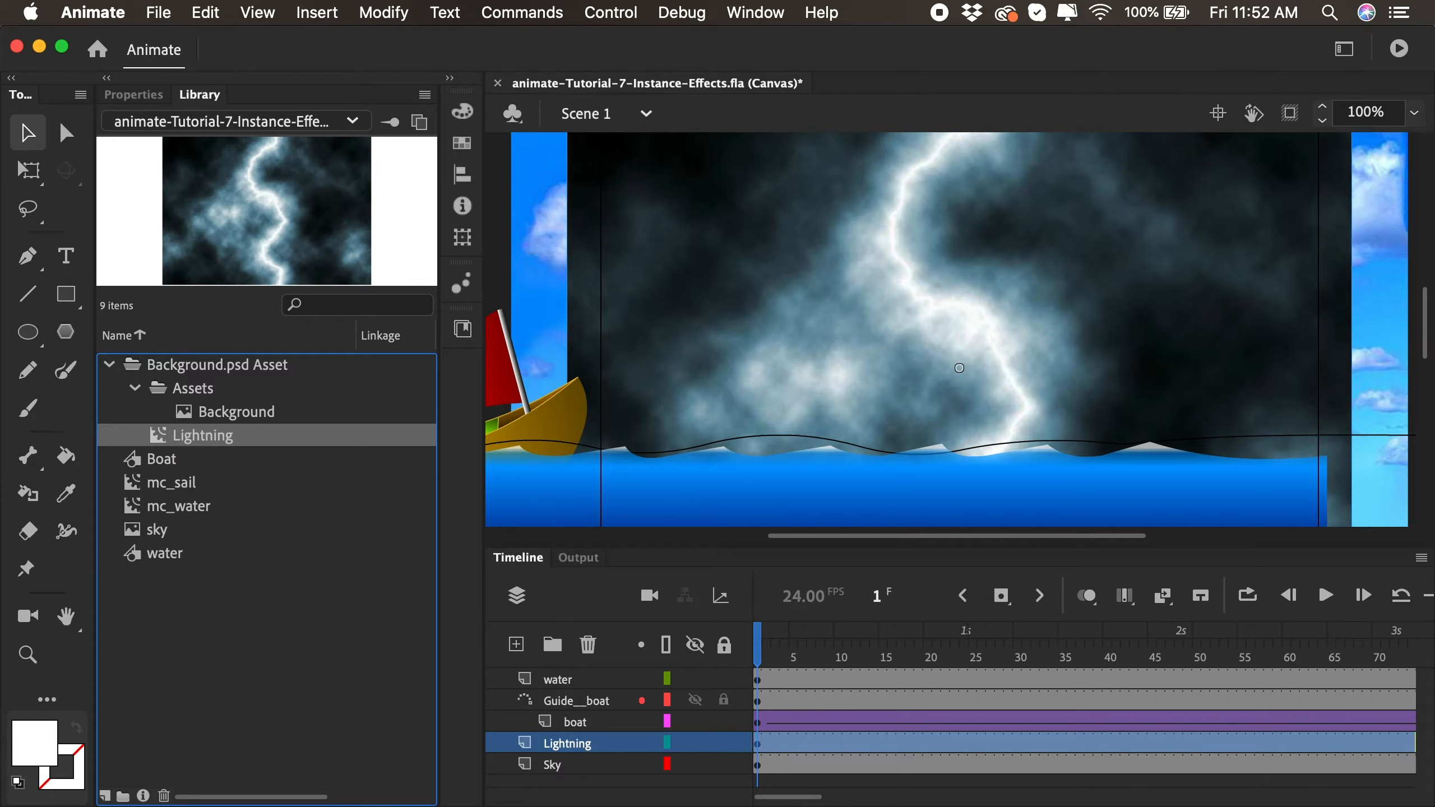
# - Move the Lightning layer's first keyframe to frame 48 and scrub the timeline to preview when it starts
pyautogui.moveTo(803, 656); pyautogui.dragTo(1019, 670)
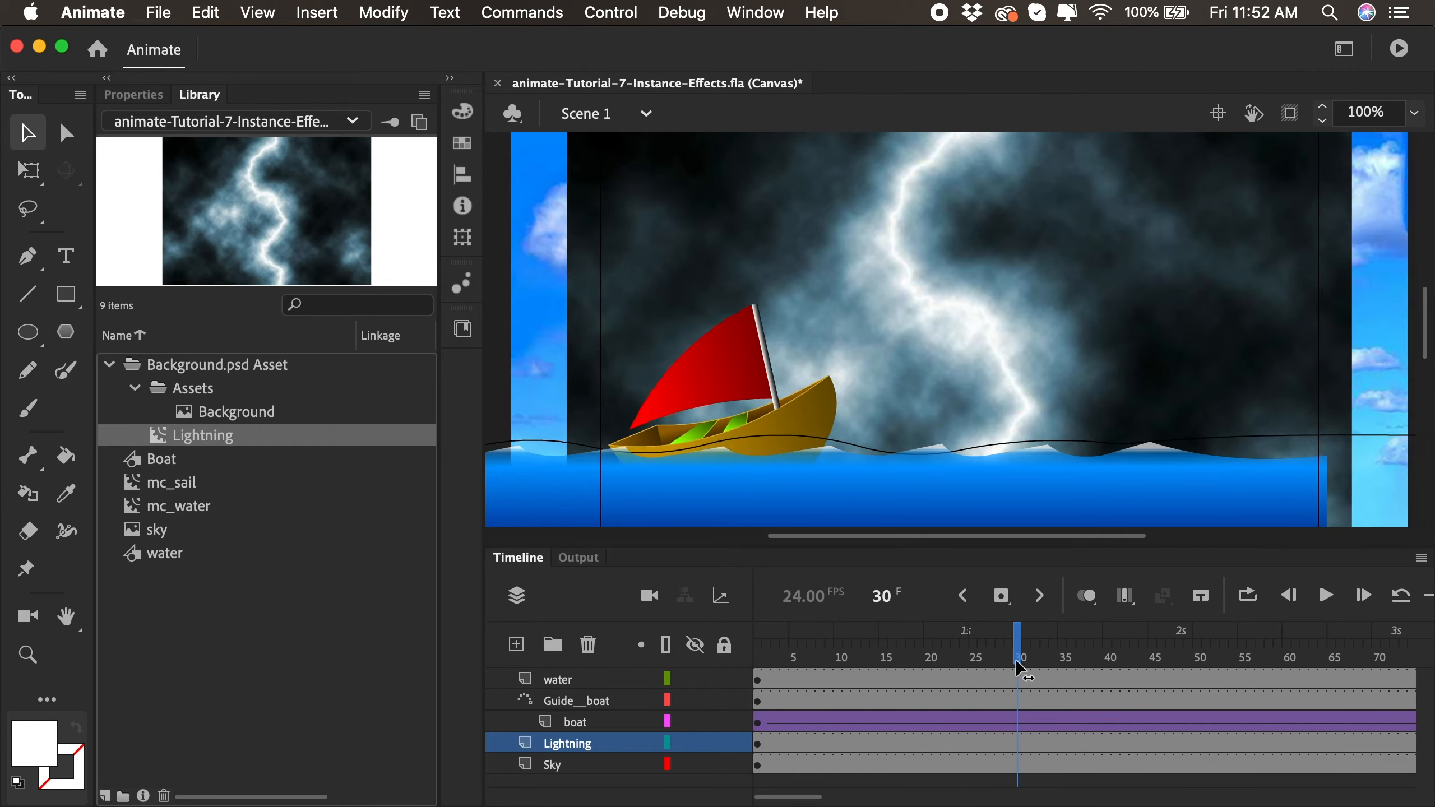
pyautogui.click(760, 747)
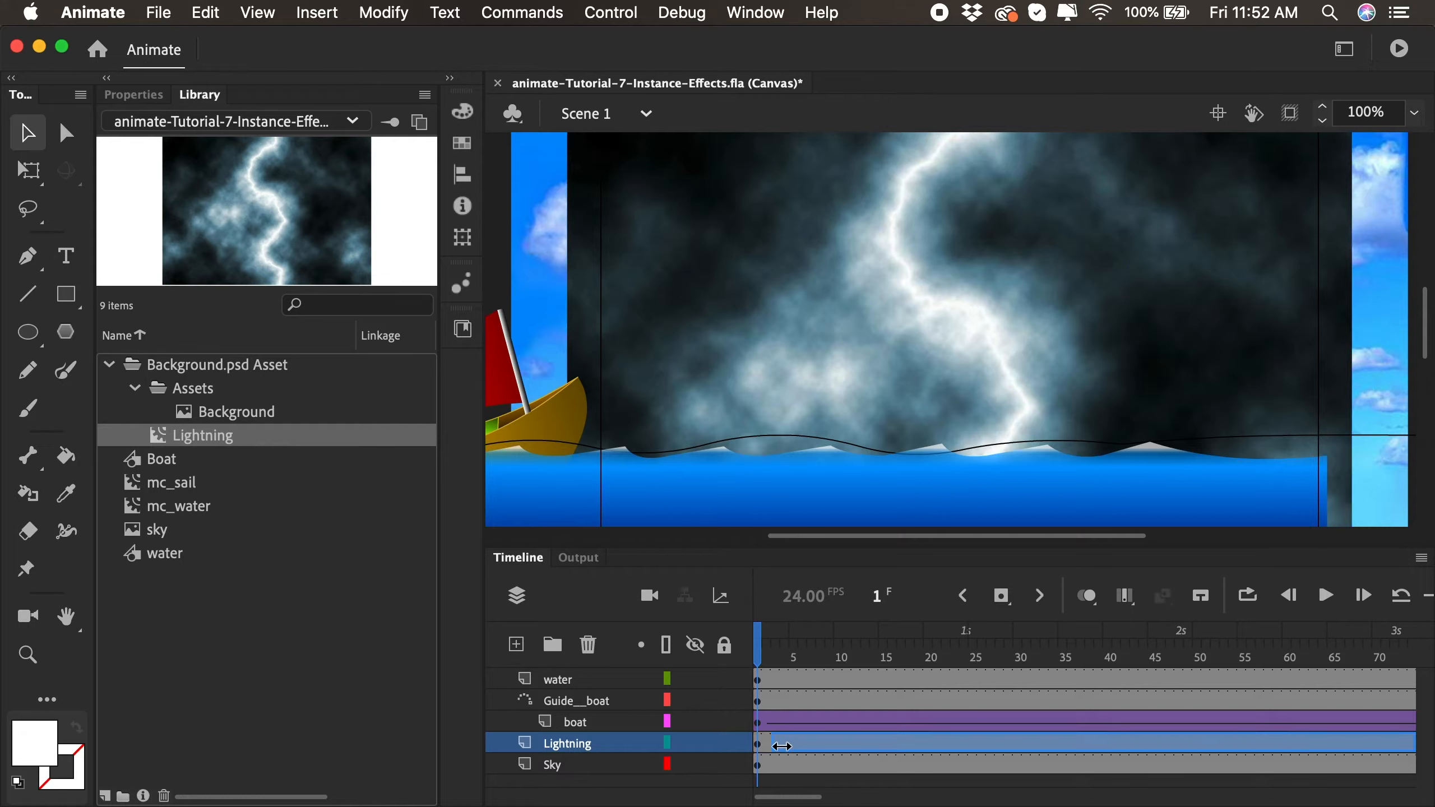
pyautogui.click(1094, 739)
pyautogui.moveTo(1094, 738); pyautogui.dragTo(1176, 738)
pyautogui.click(1179, 745)
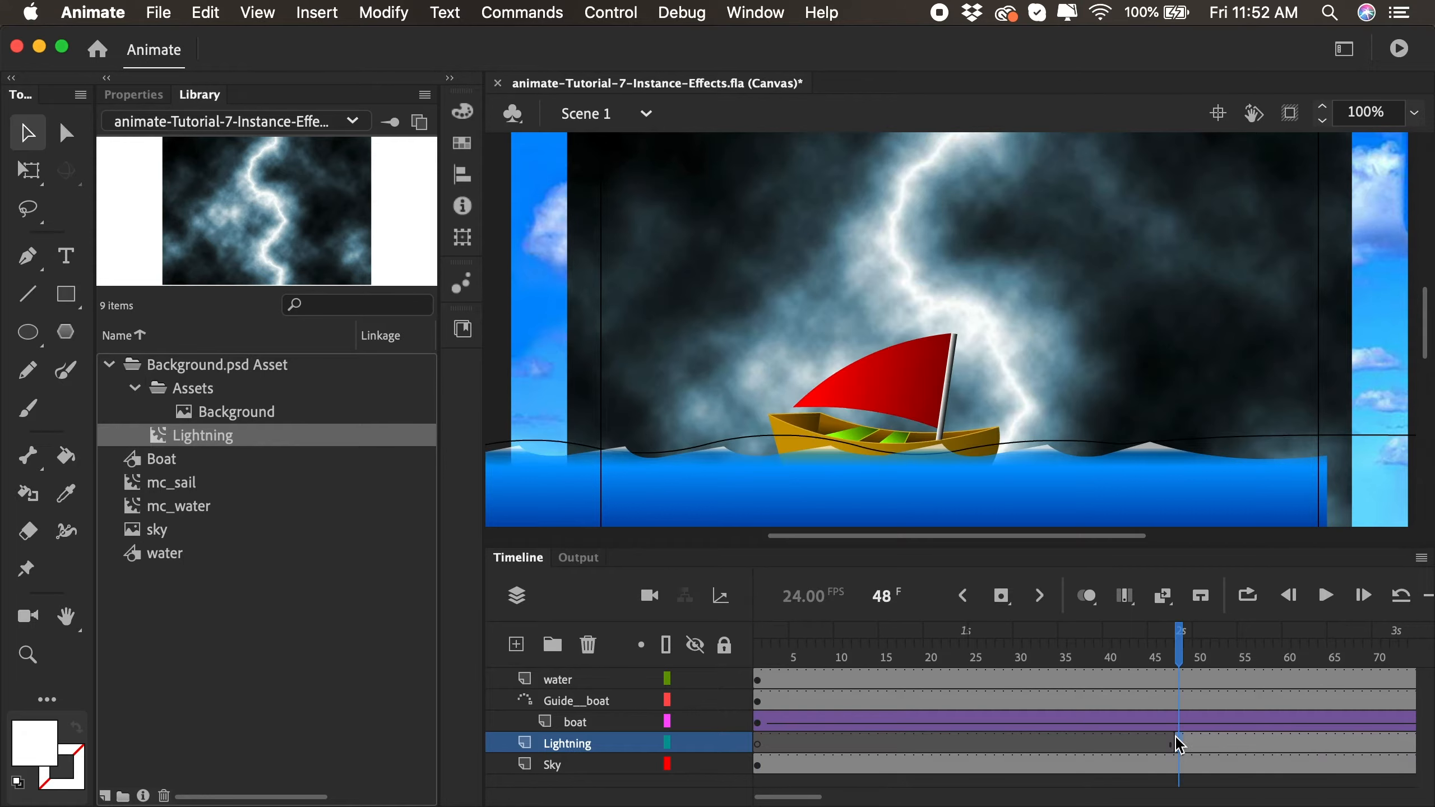
pyautogui.moveTo(803, 654); pyautogui.dragTo(1181, 665)
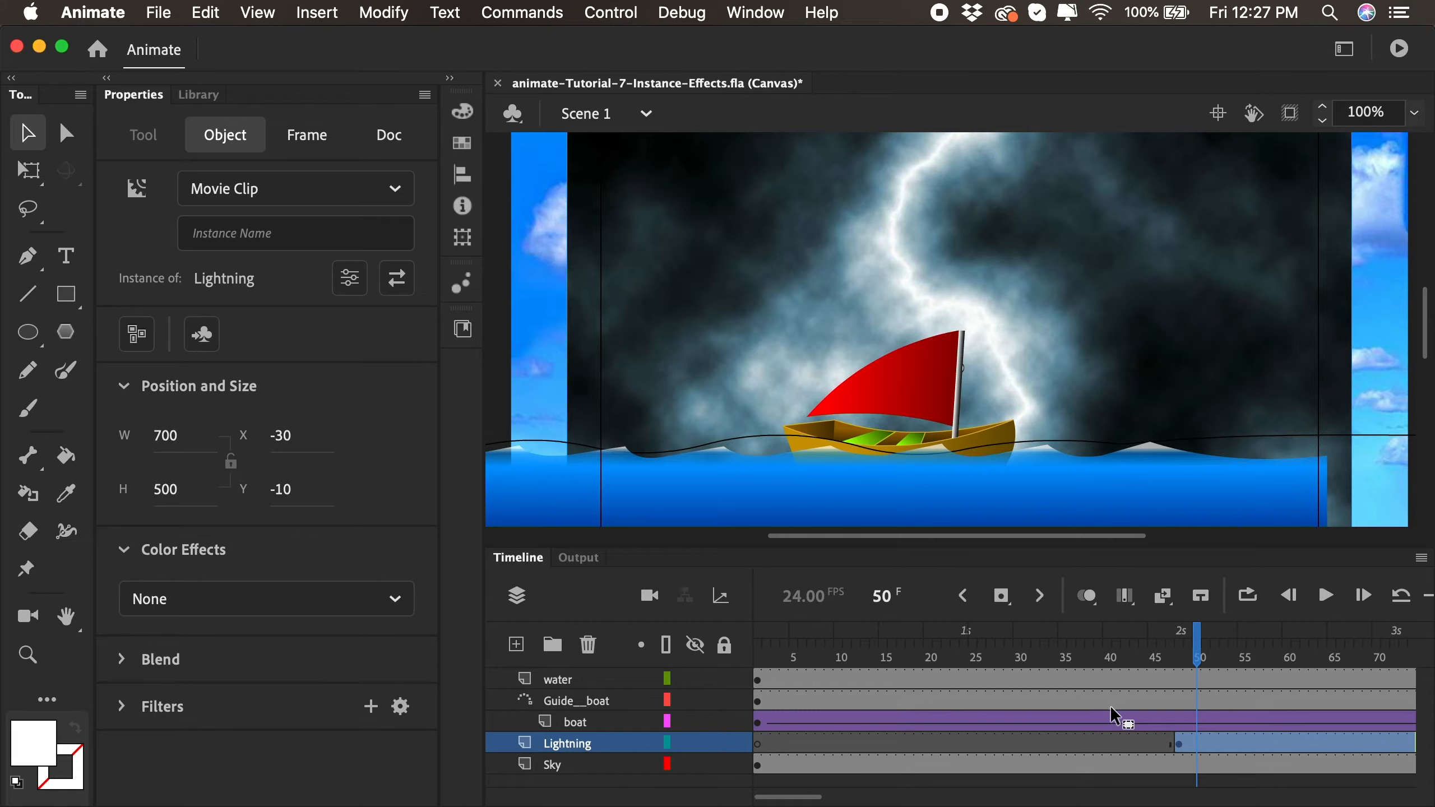
# - Insert a keyframe at frame 50 of the Lightning layer
pyautogui.click(1200, 748)
pyautogui.rightClick(1199, 748)
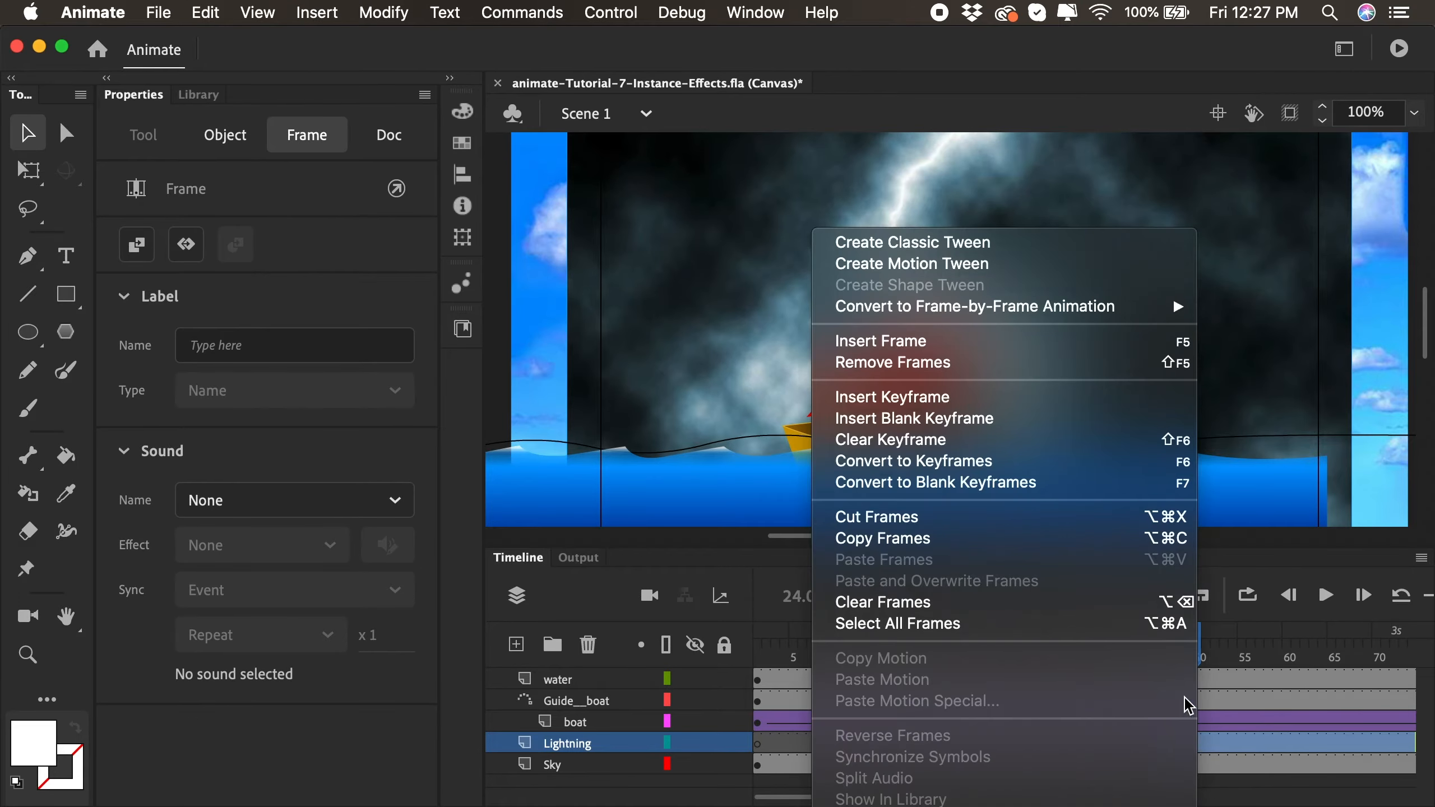
pyautogui.click(1046, 397)
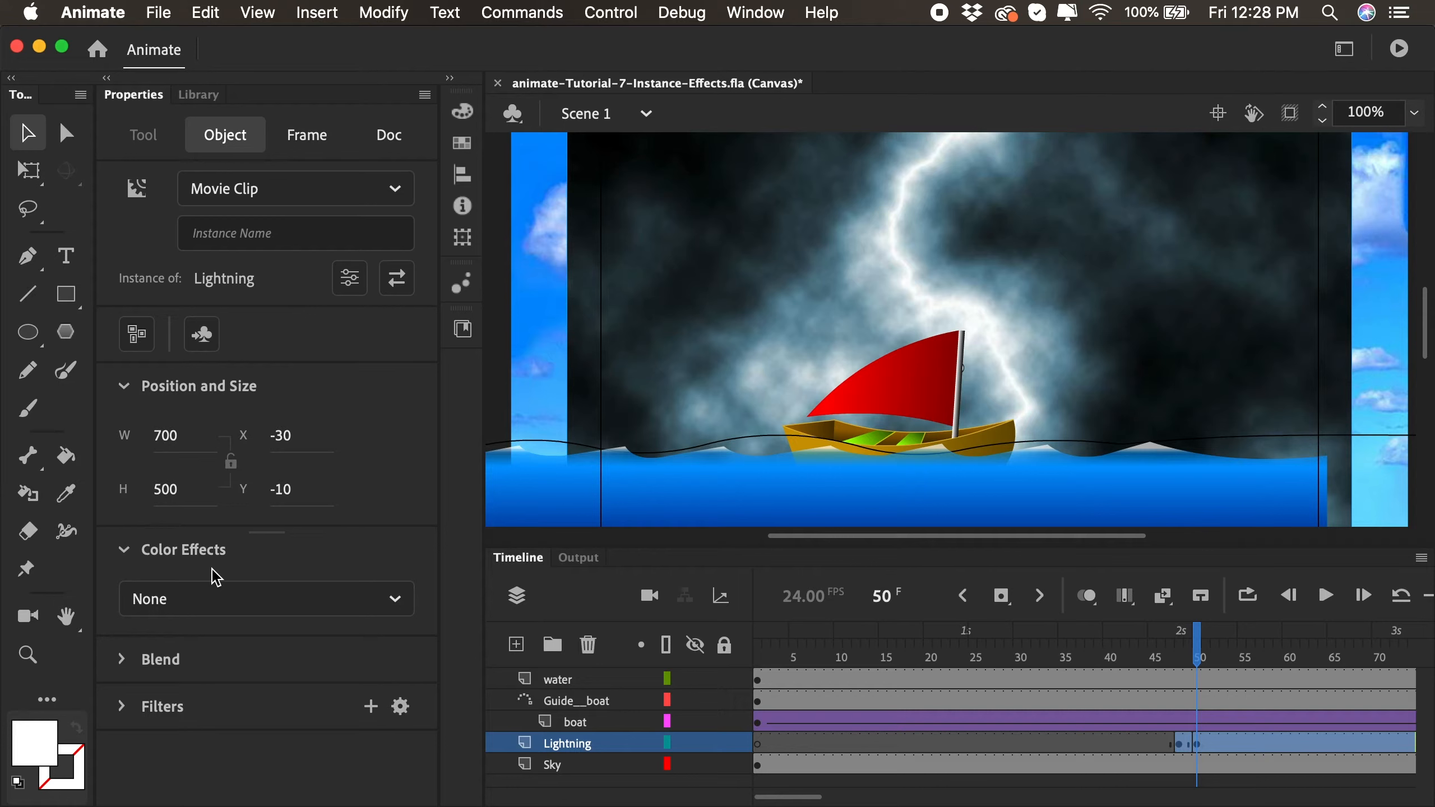
# - Apply a white Tint color effect at 100% to the lightning instance at frame 50
pyautogui.click(203, 598)
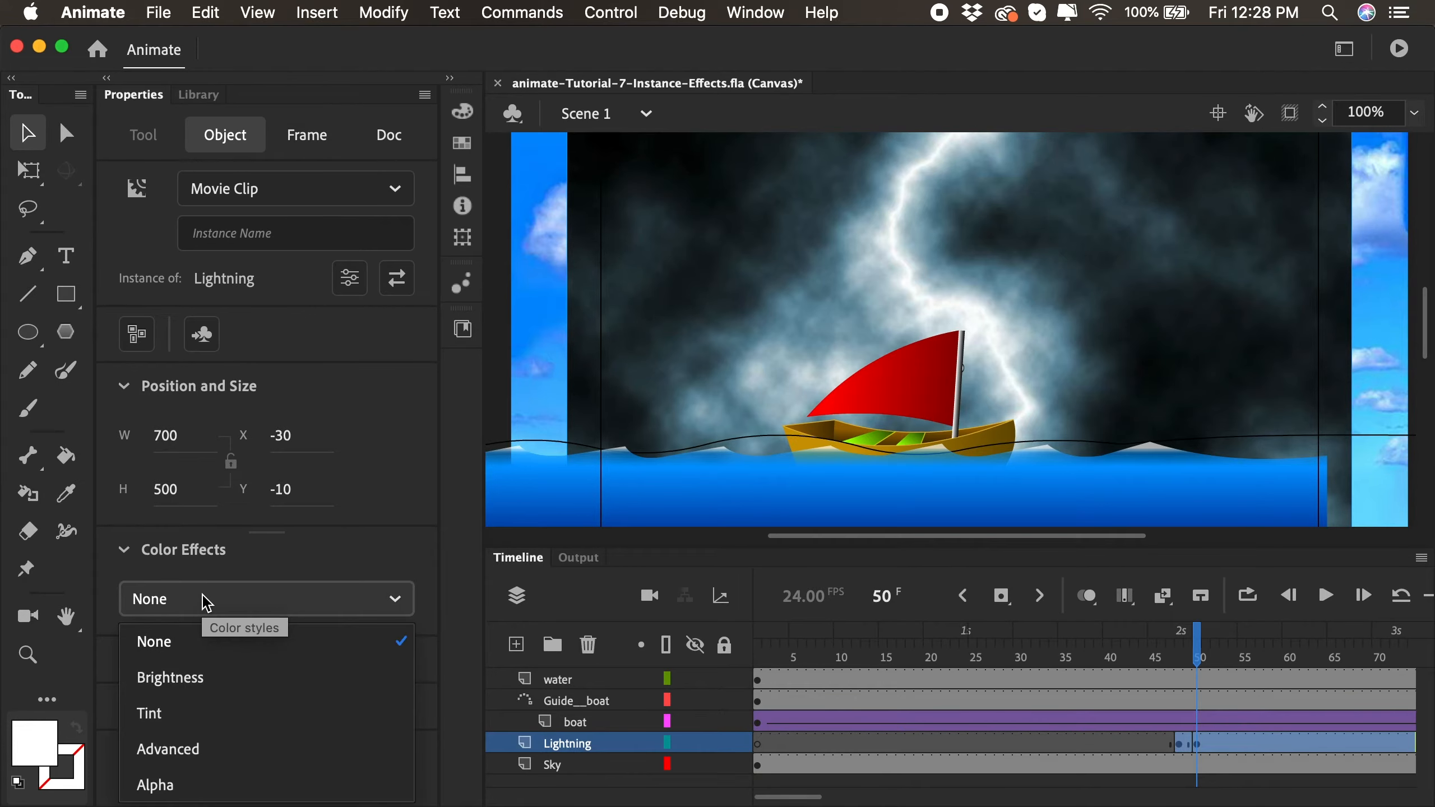
pyautogui.click(175, 714)
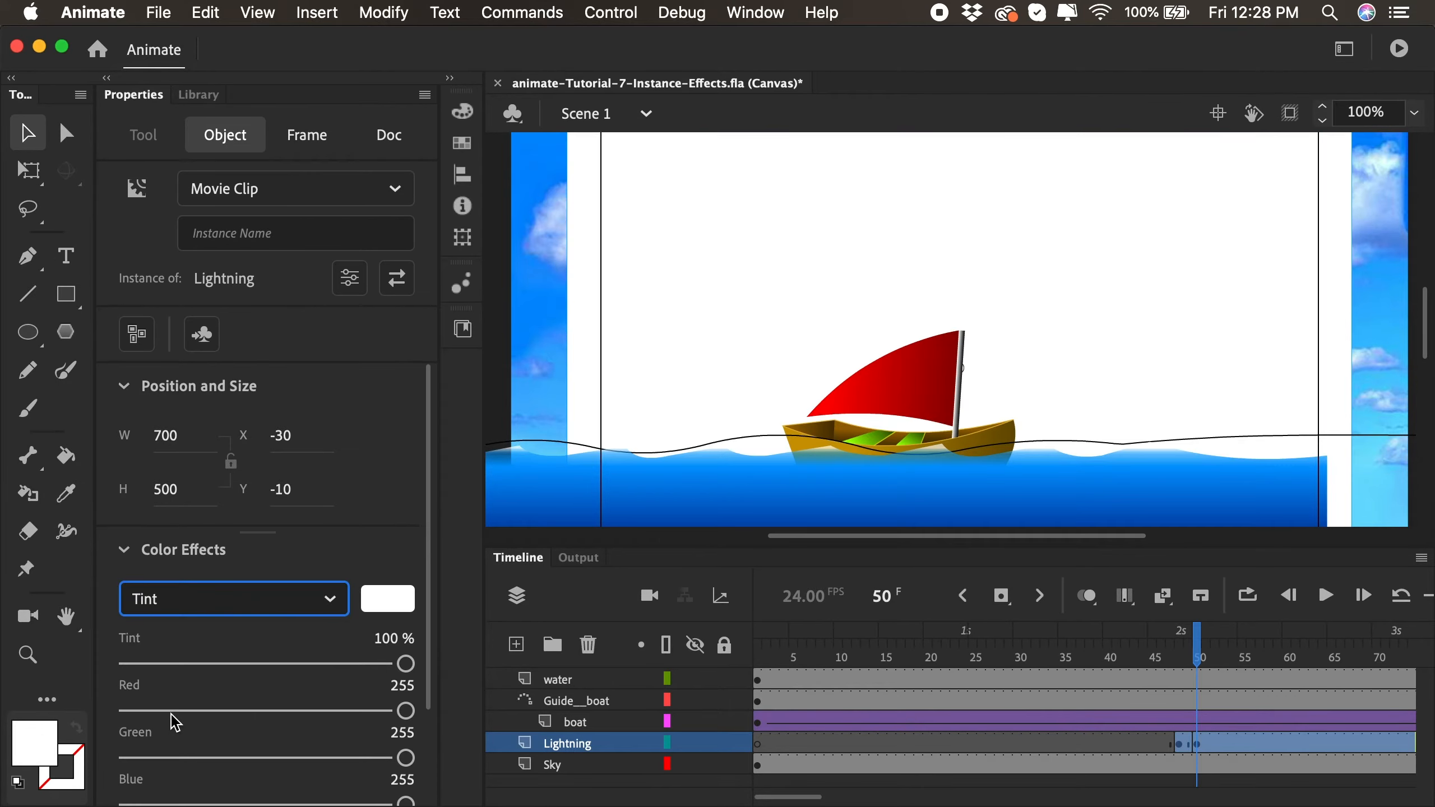
pyautogui.moveTo(406, 663); pyautogui.dragTo(449, 663)
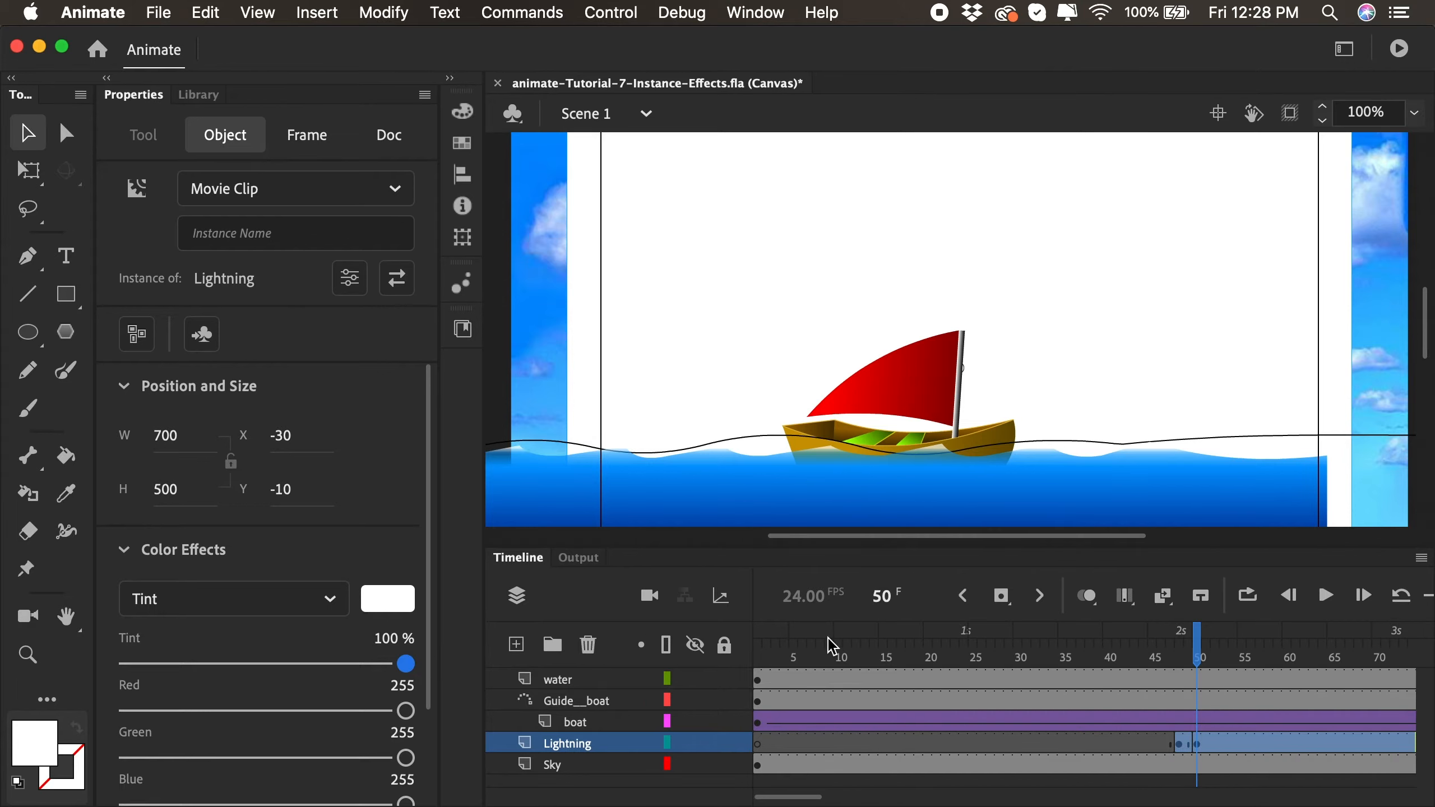
# - Insert a keyframe at frame 52 of the Lightning layer
pyautogui.moveTo(1164, 656); pyautogui.dragTo(1207, 659)
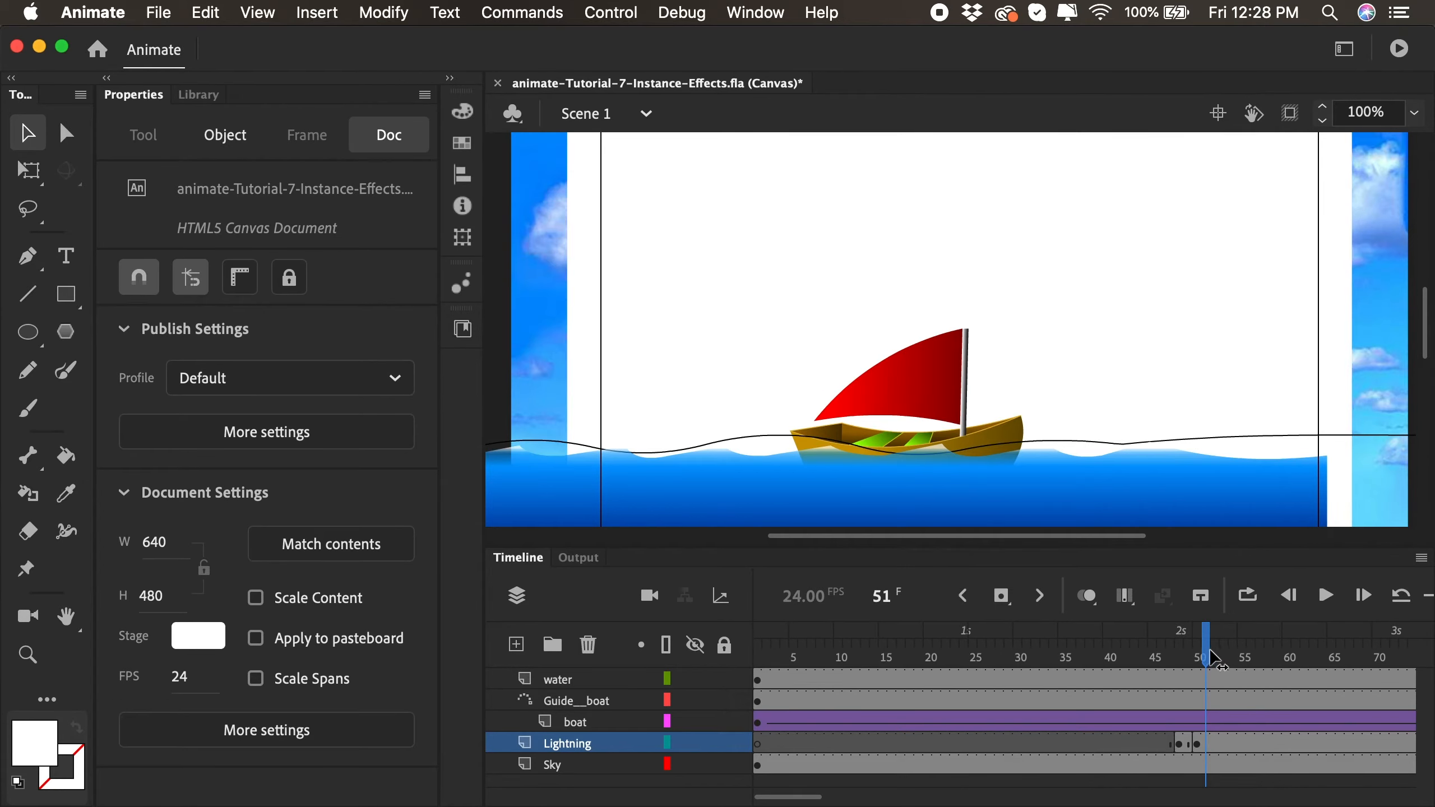
pyautogui.click(1216, 659)
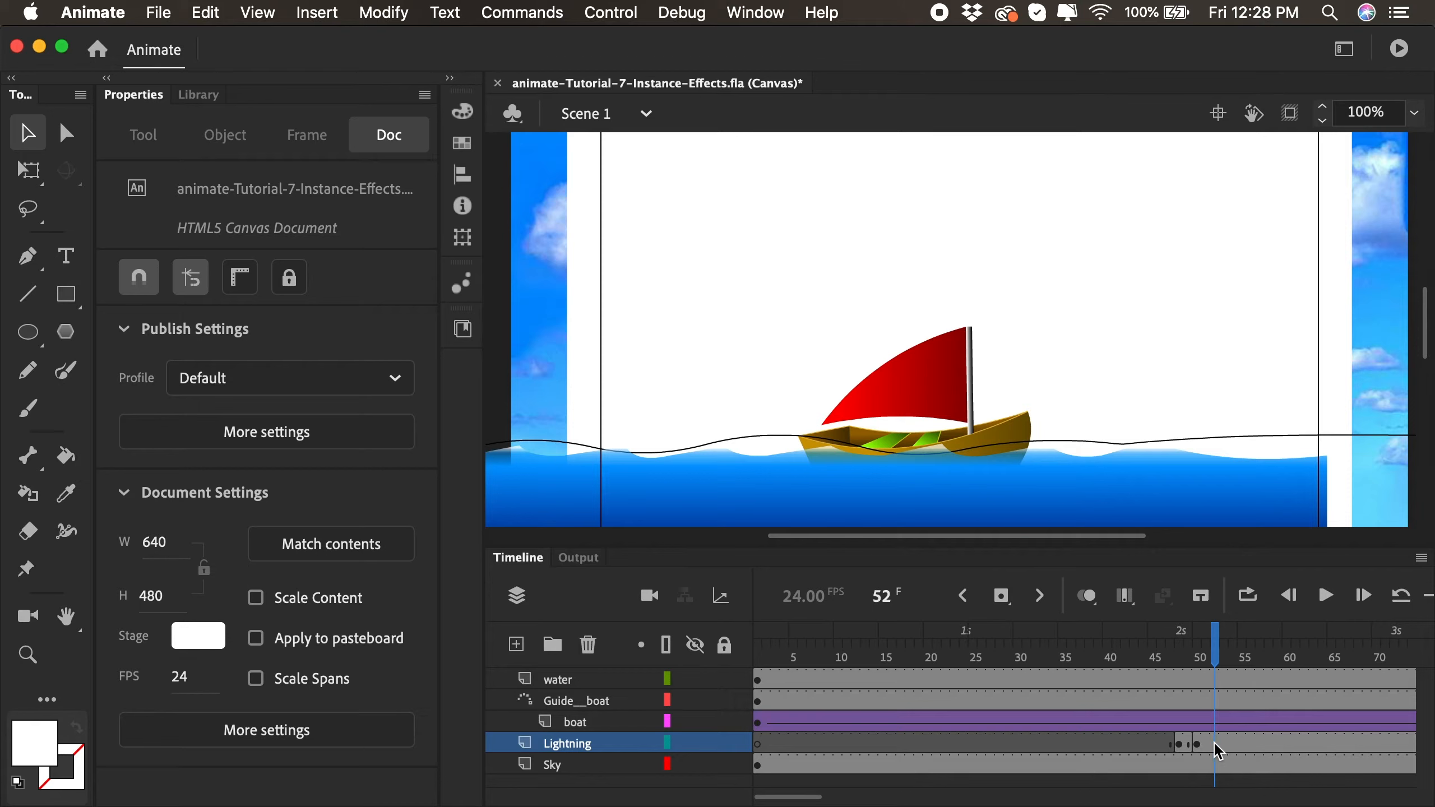
pyautogui.click(1009, 608)
pyautogui.click(1217, 747)
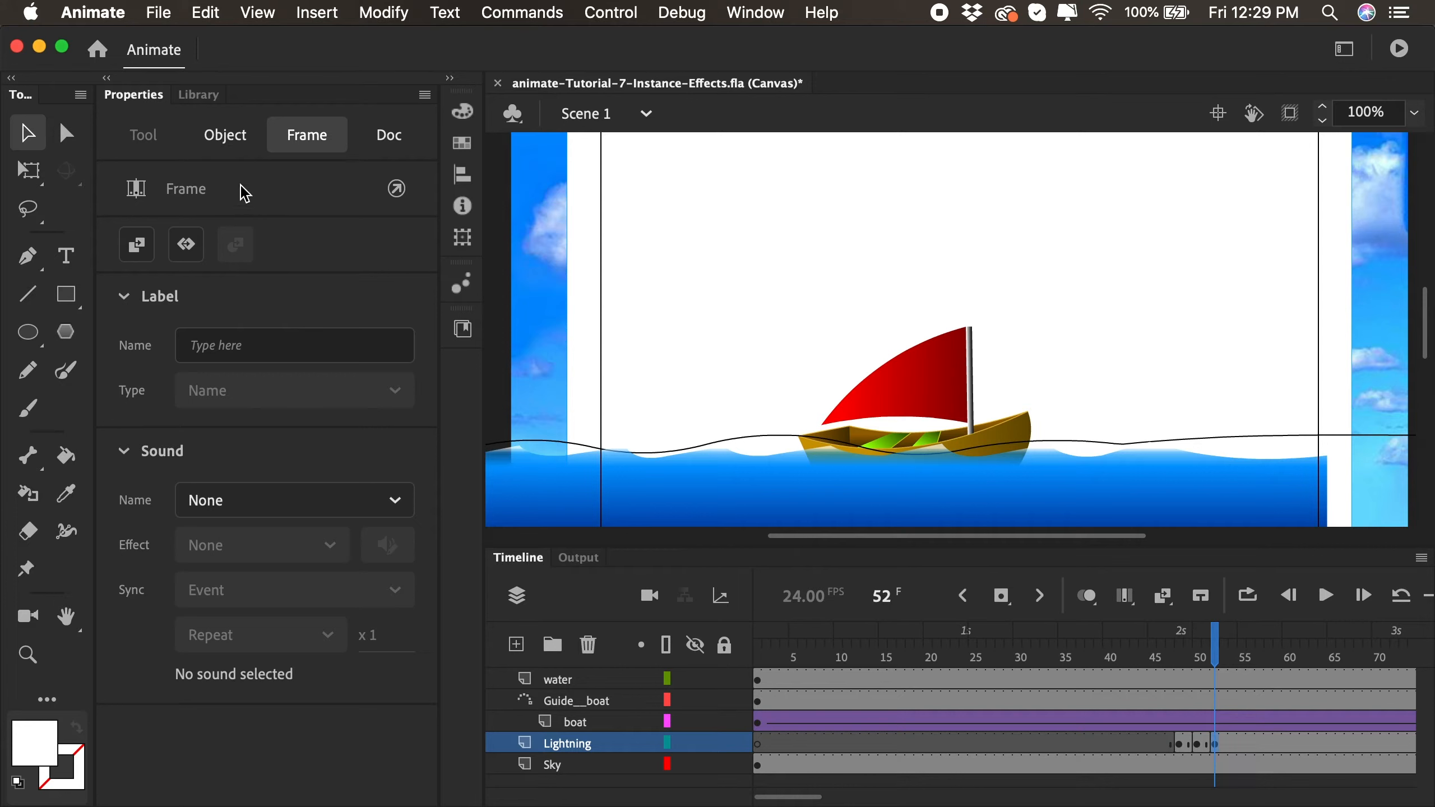
# - Set the color effect of the lightning instance at frame 52 to None
pyautogui.click(226, 143)
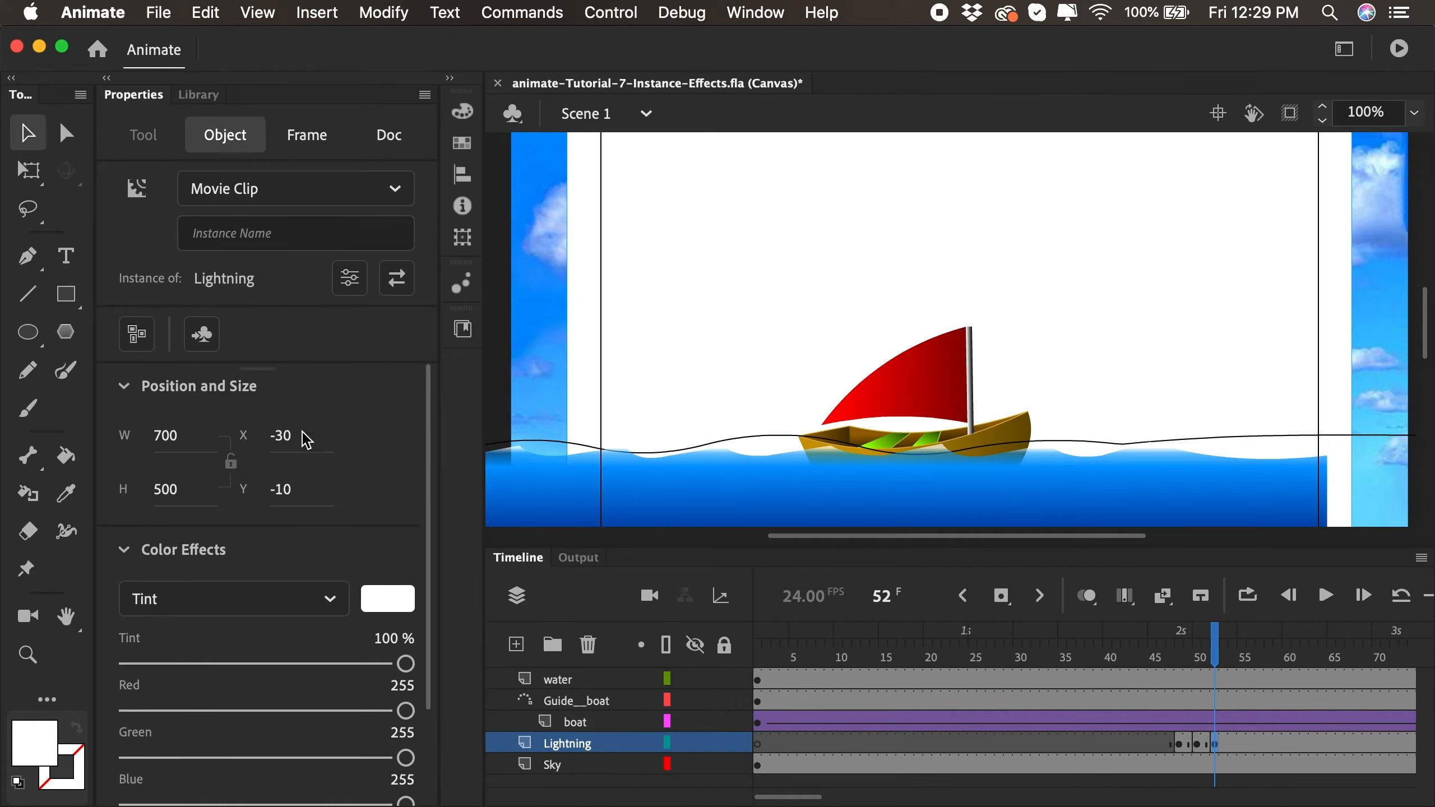
pyautogui.click(308, 604)
pyautogui.click(250, 645)
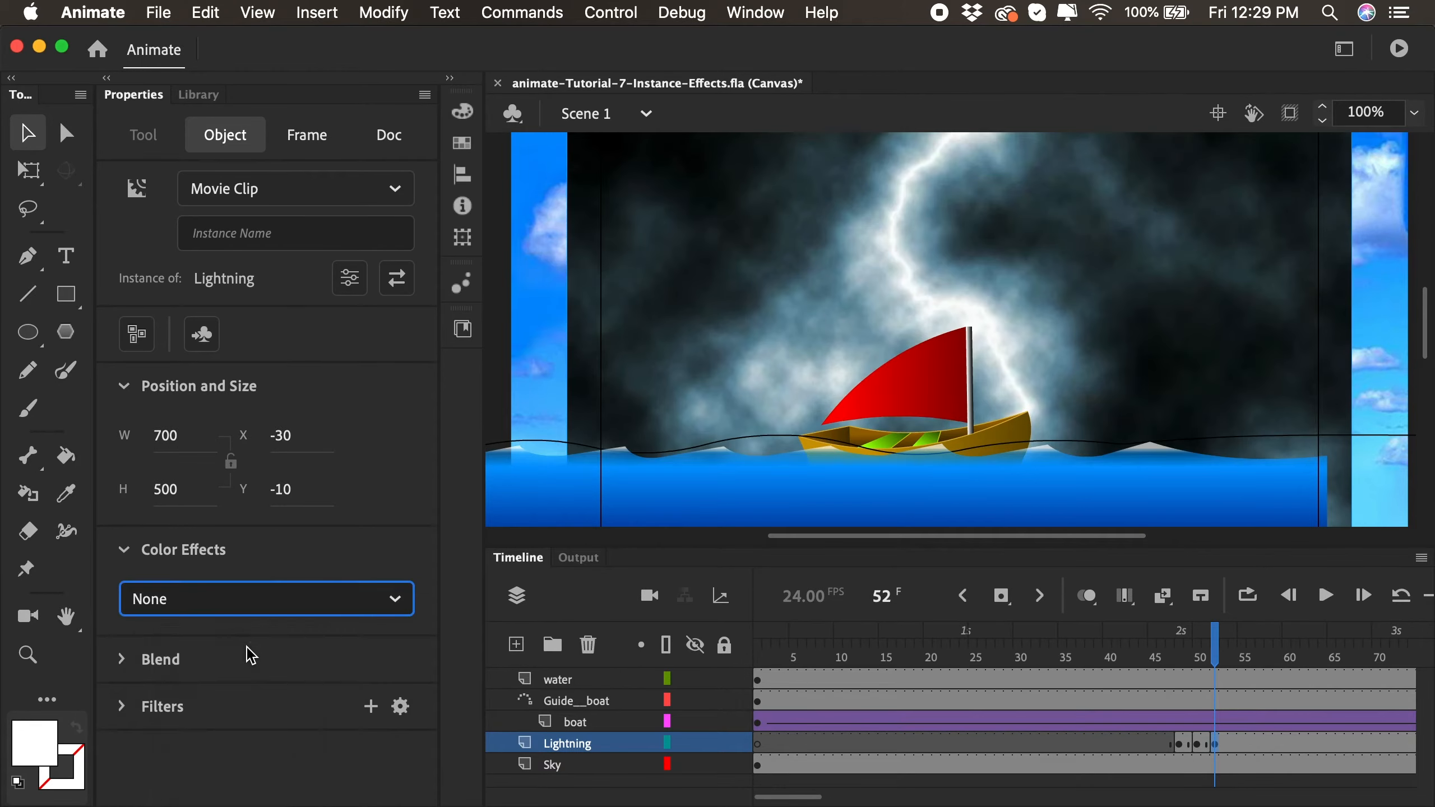
# - Preview the frames leading up to frame 52 and flip the lightning instance there horizontally
pyautogui.moveTo(1148, 667); pyautogui.dragTo(1216, 661)
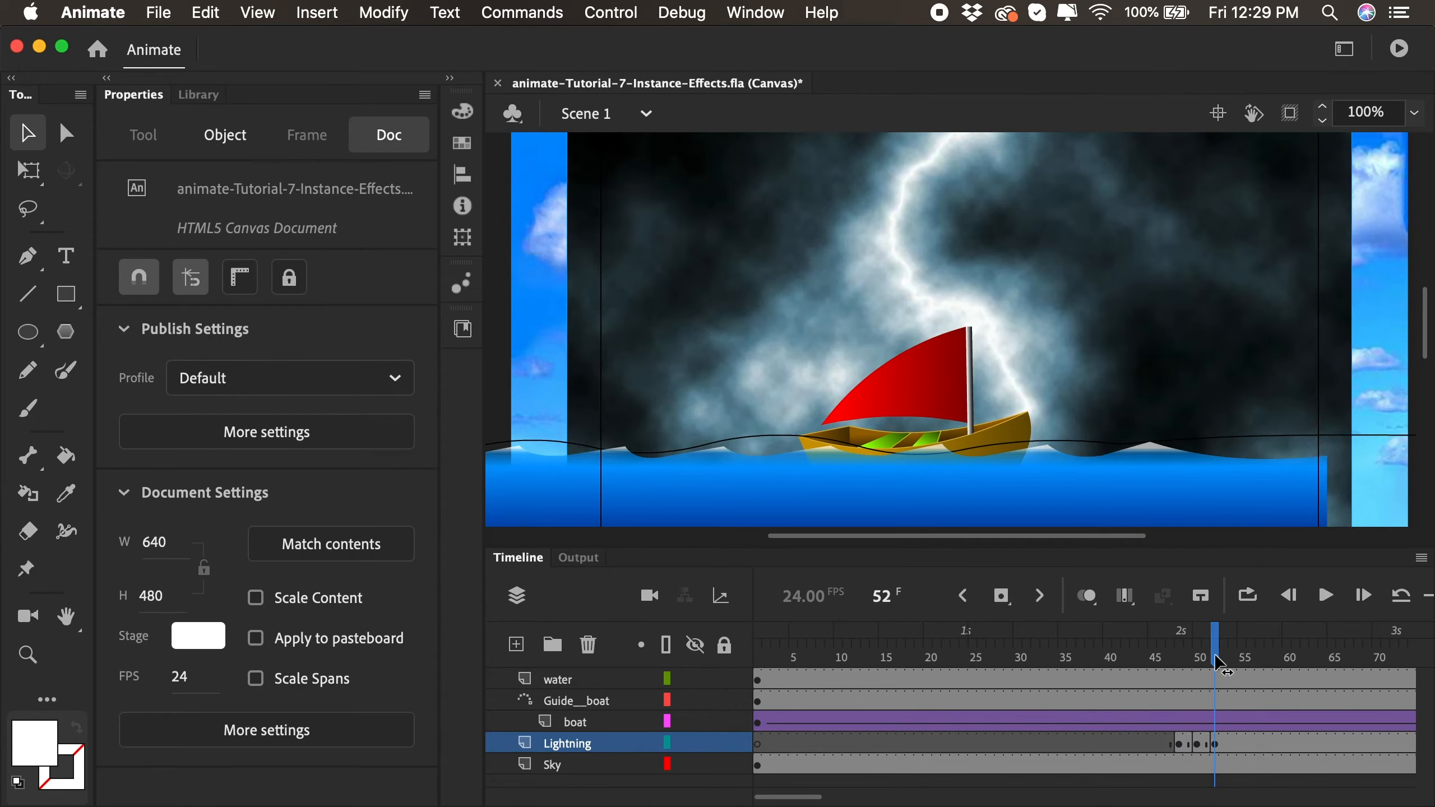
pyautogui.click(1216, 744)
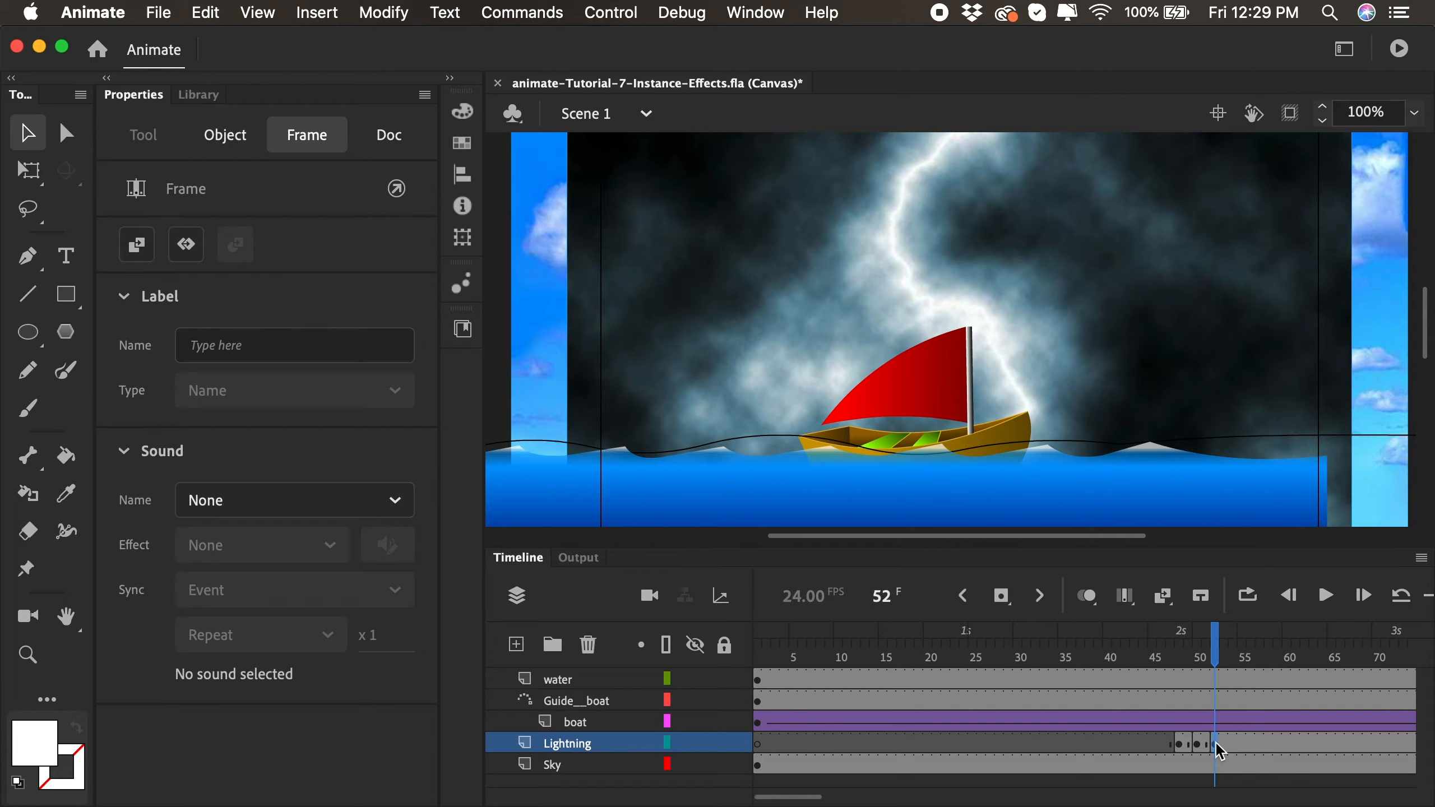
pyautogui.click(1138, 388)
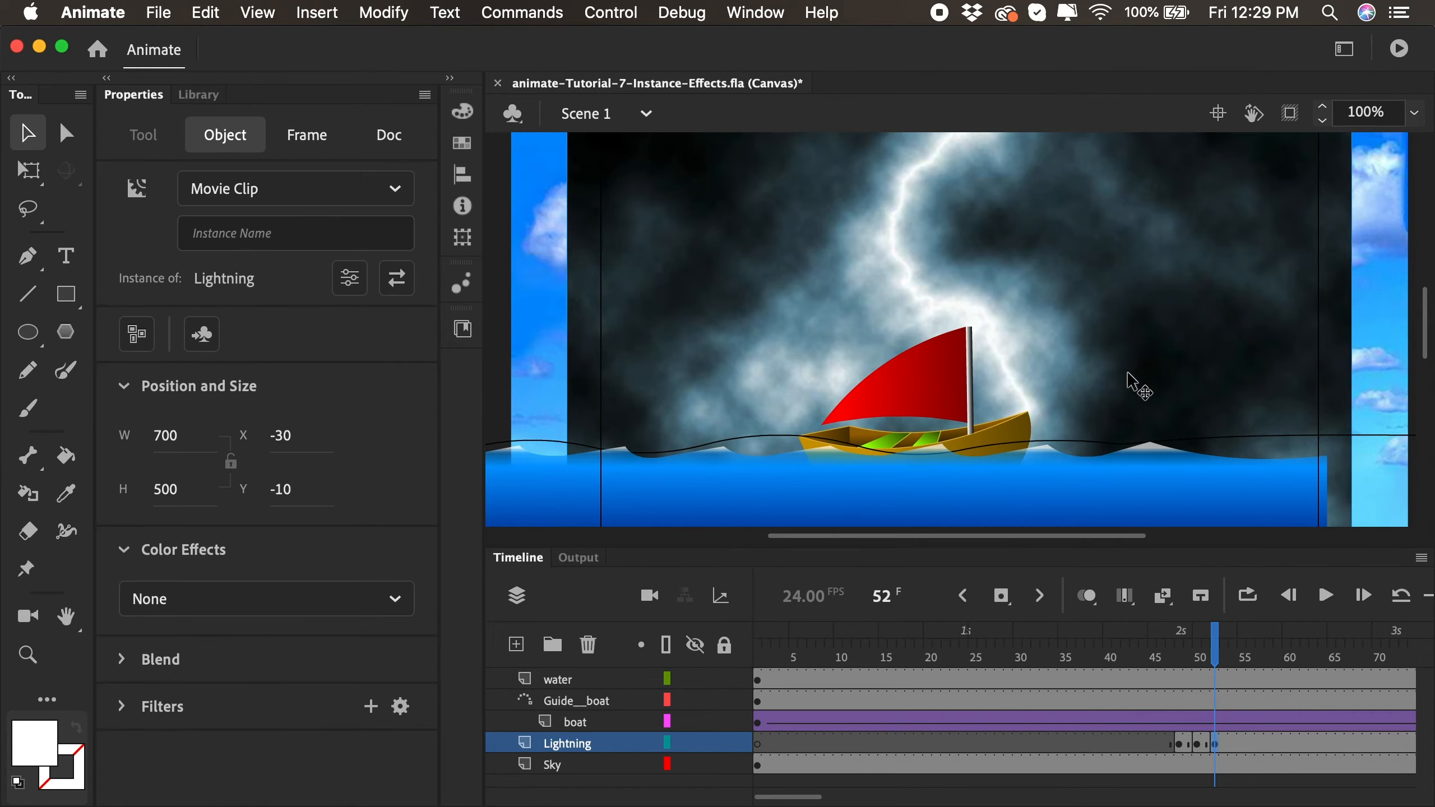
pyautogui.rightClick(1120, 338)
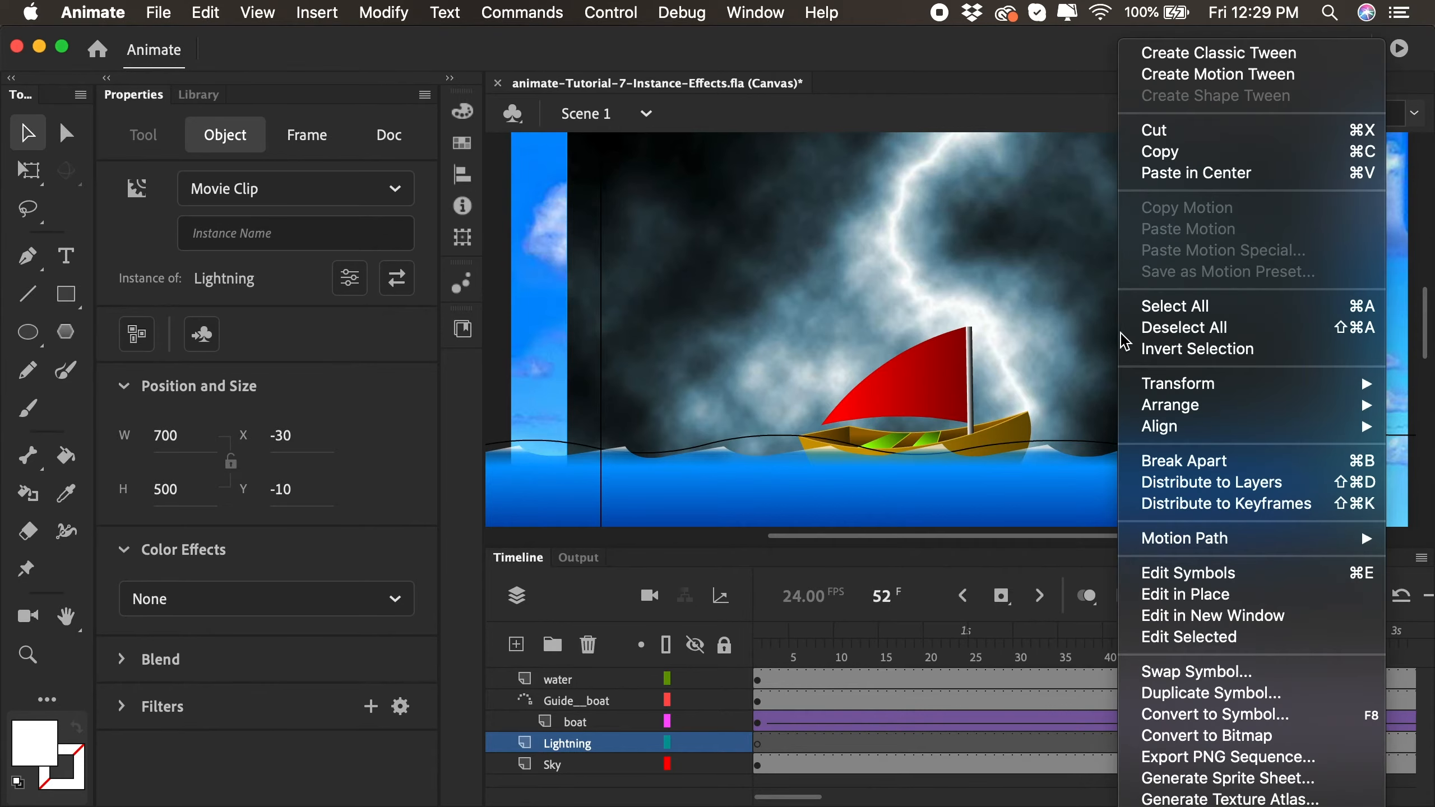
pyautogui.moveTo(1151, 381)
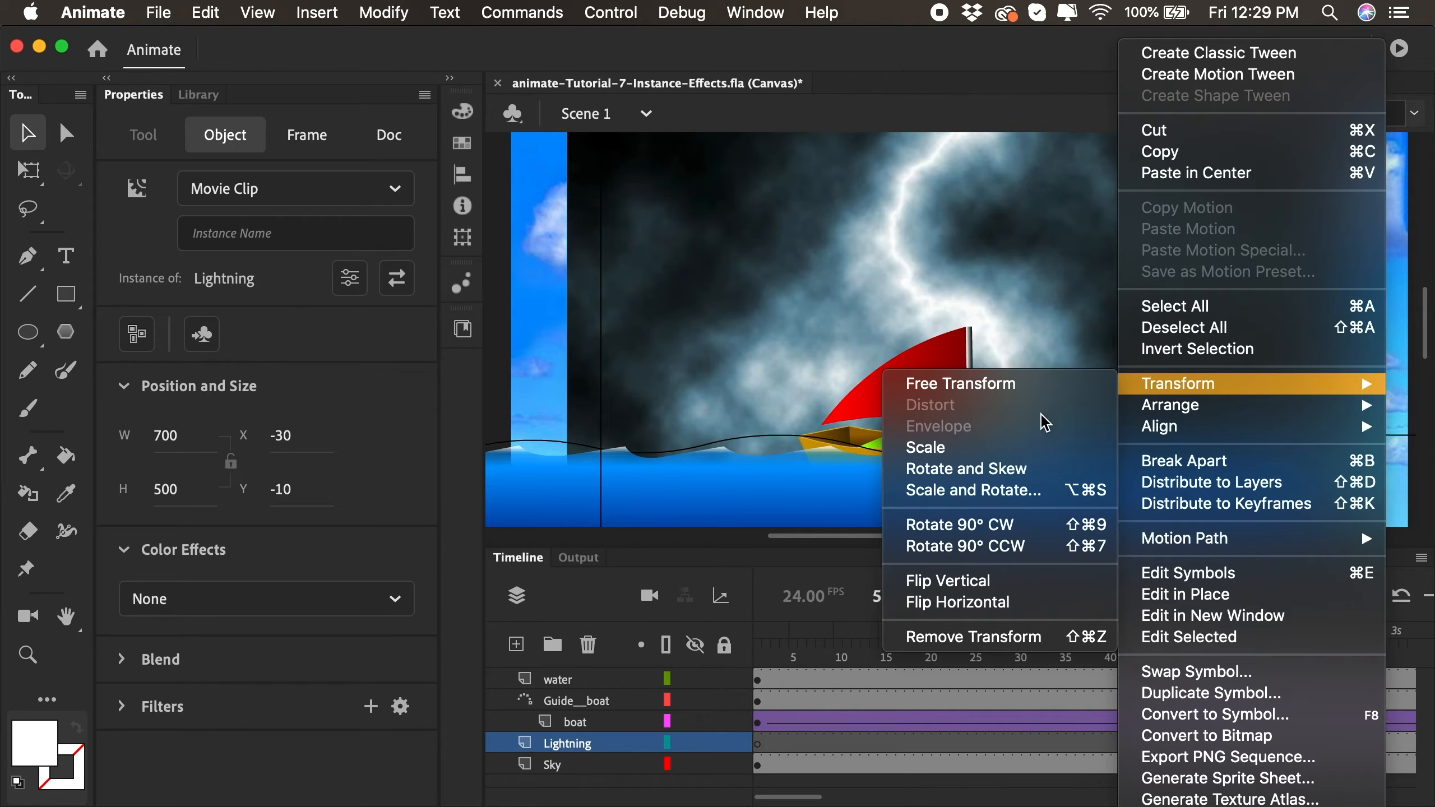
pyautogui.click(976, 602)
# - Insert a keyframe at frame 53 of the Lightning layer
pyautogui.click(1215, 667)
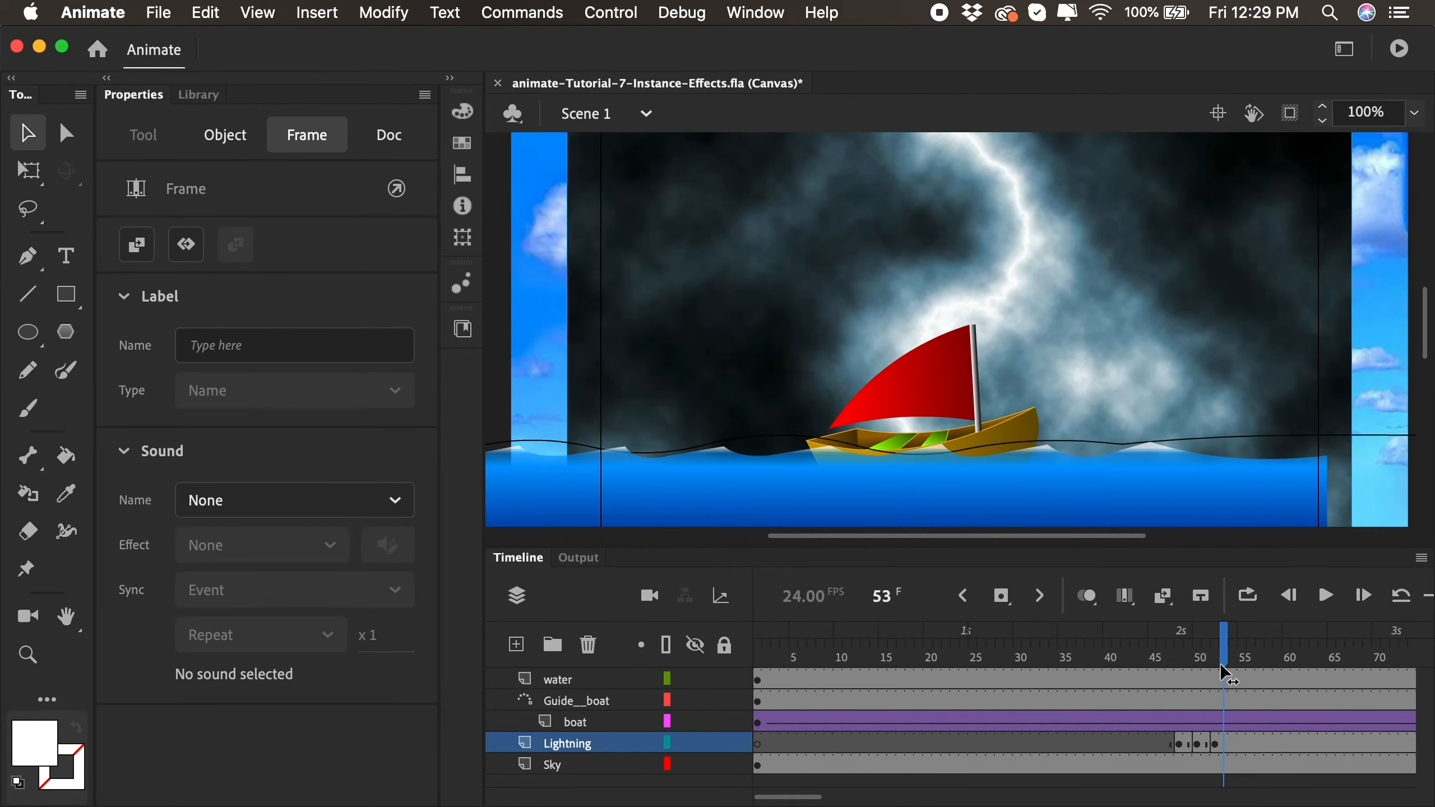
pyautogui.click(1226, 745)
pyautogui.rightClick(1227, 745)
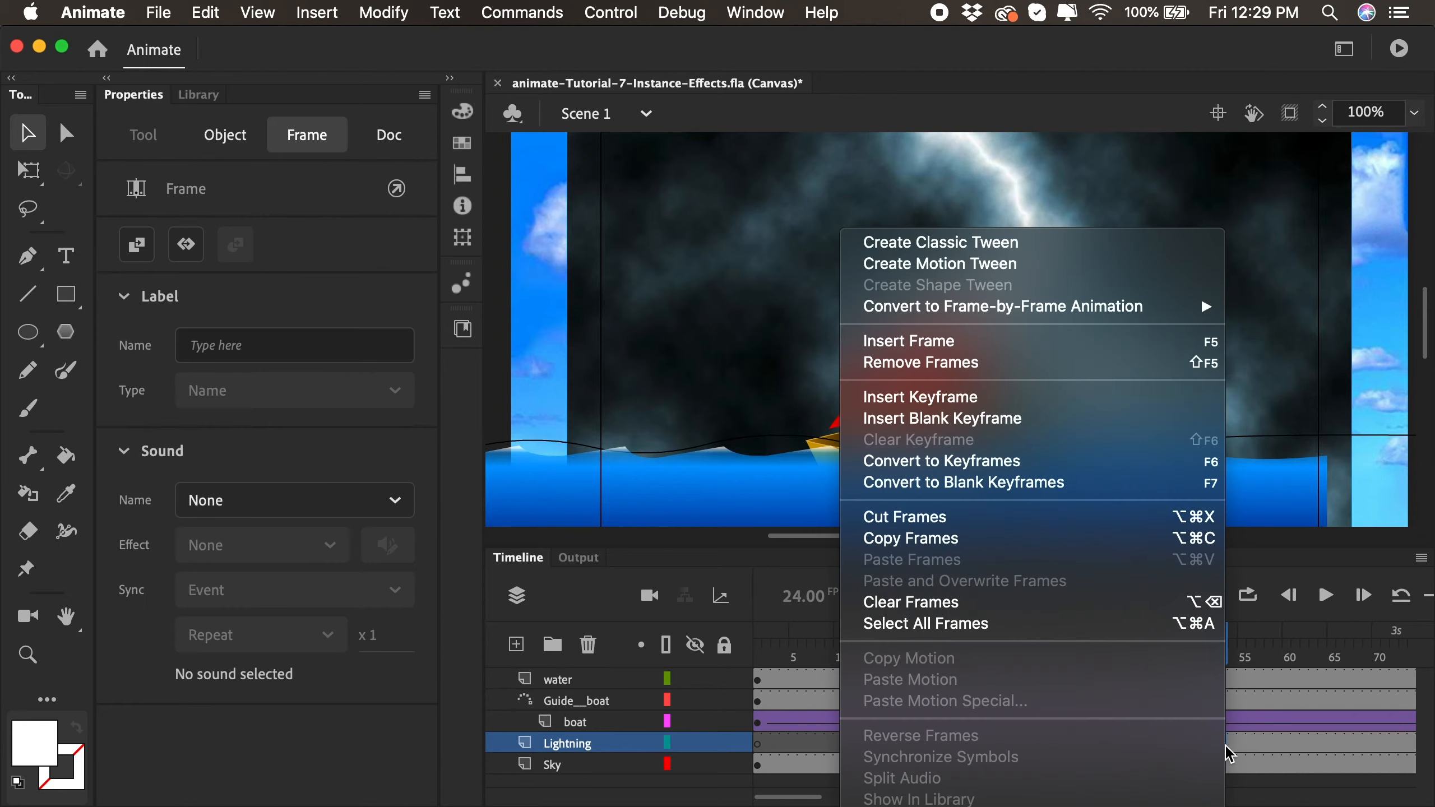
pyautogui.click(1010, 419)
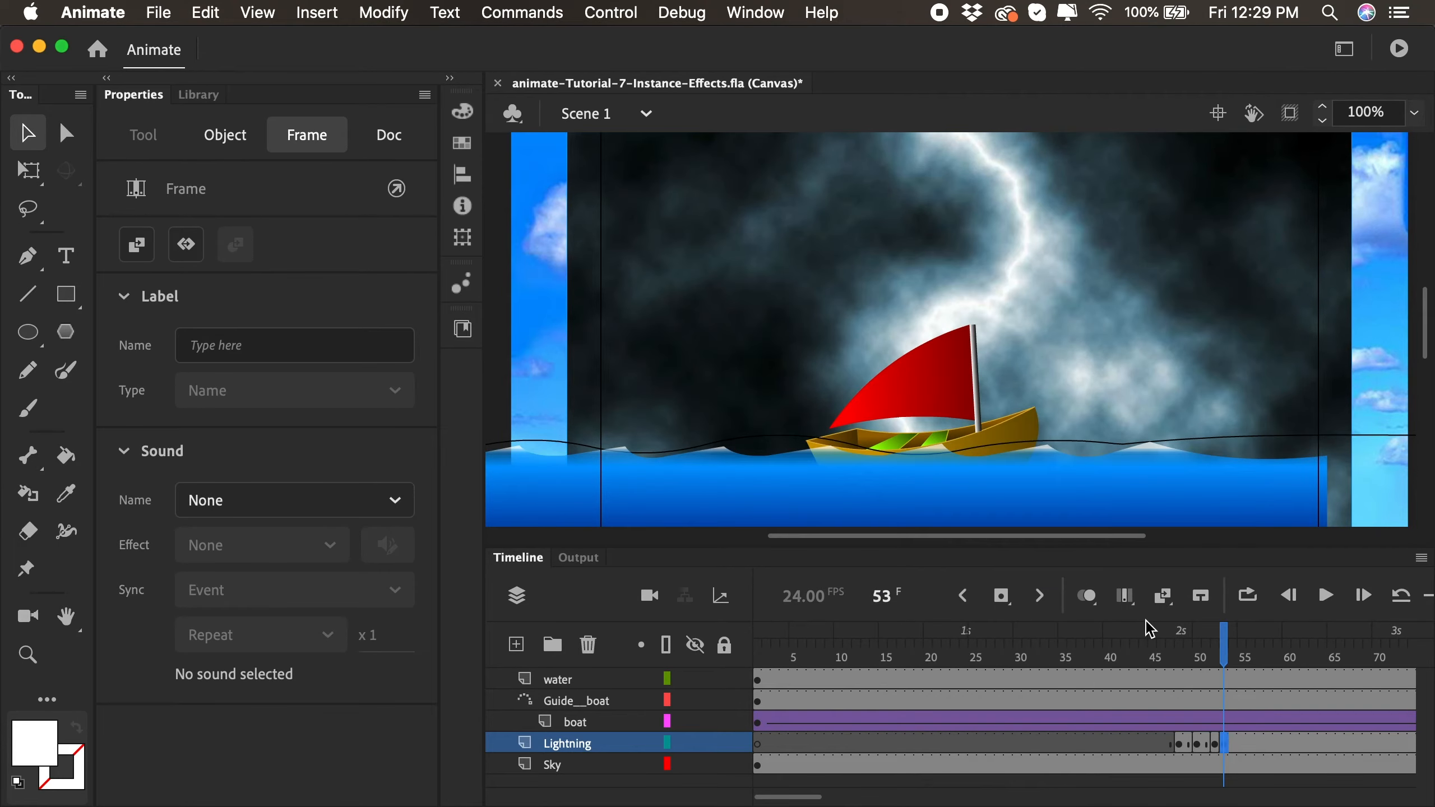
# - Apply a white Tint color effect at 100% to the lightning instance at frame 53
pyautogui.click(229, 144)
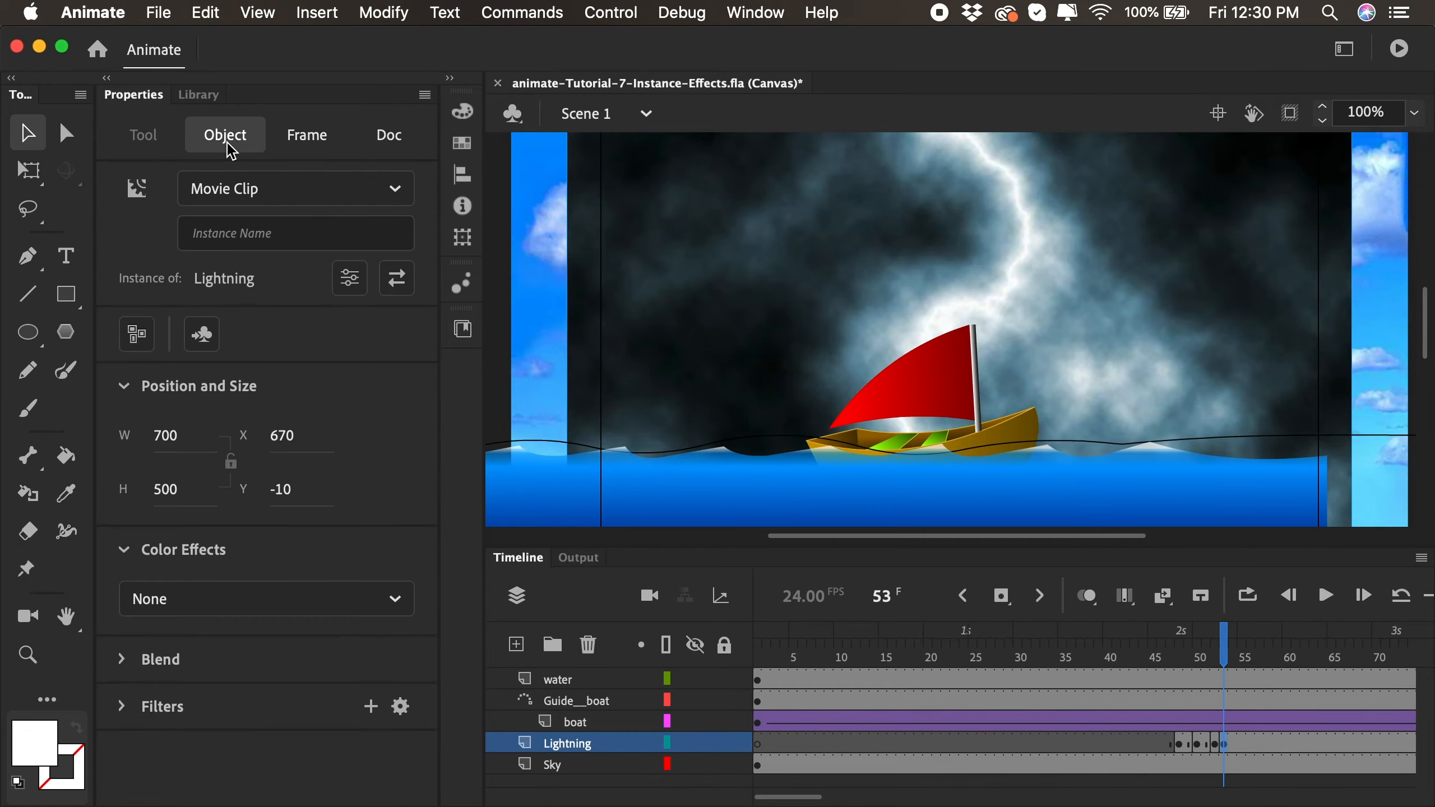
pyautogui.click(242, 597)
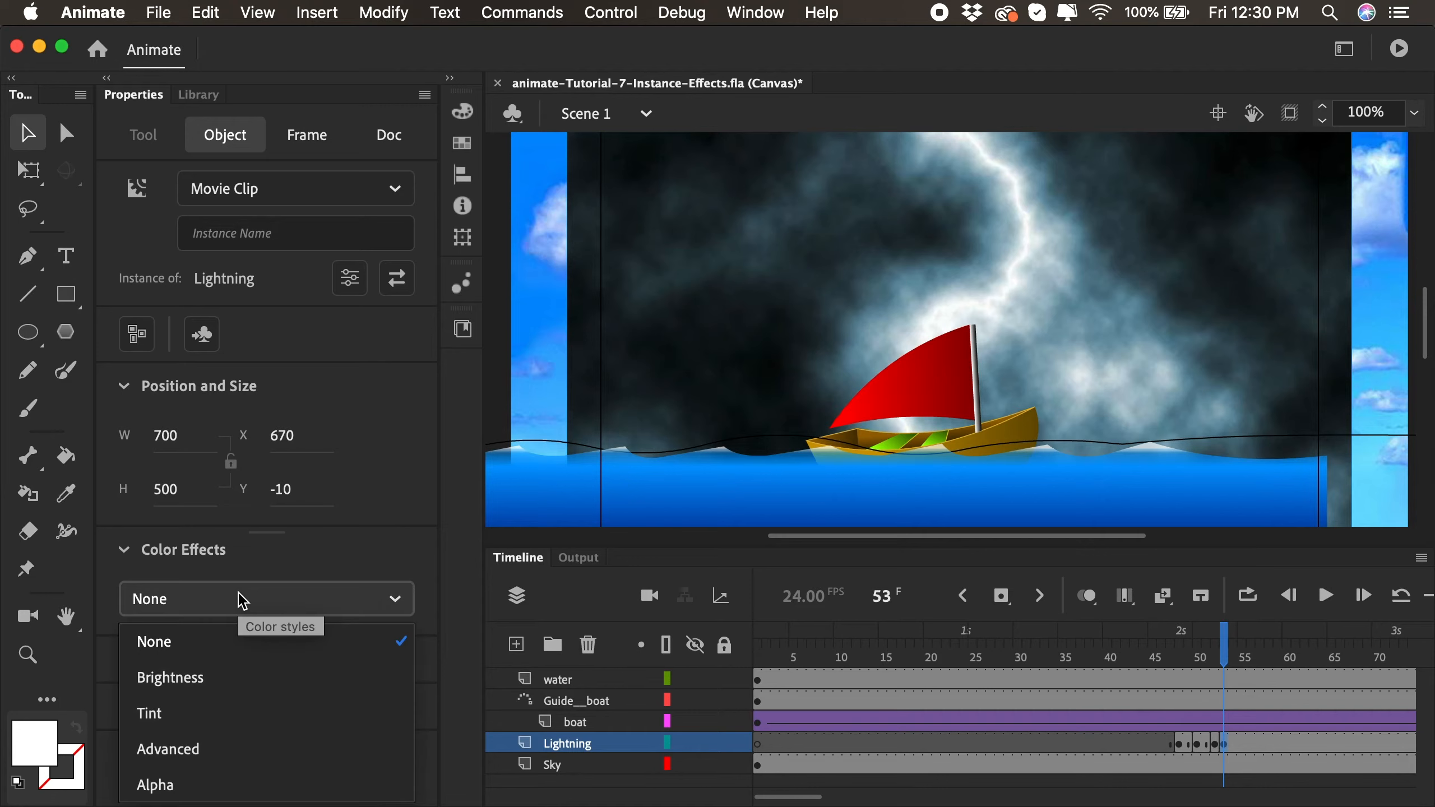
pyautogui.click(195, 723)
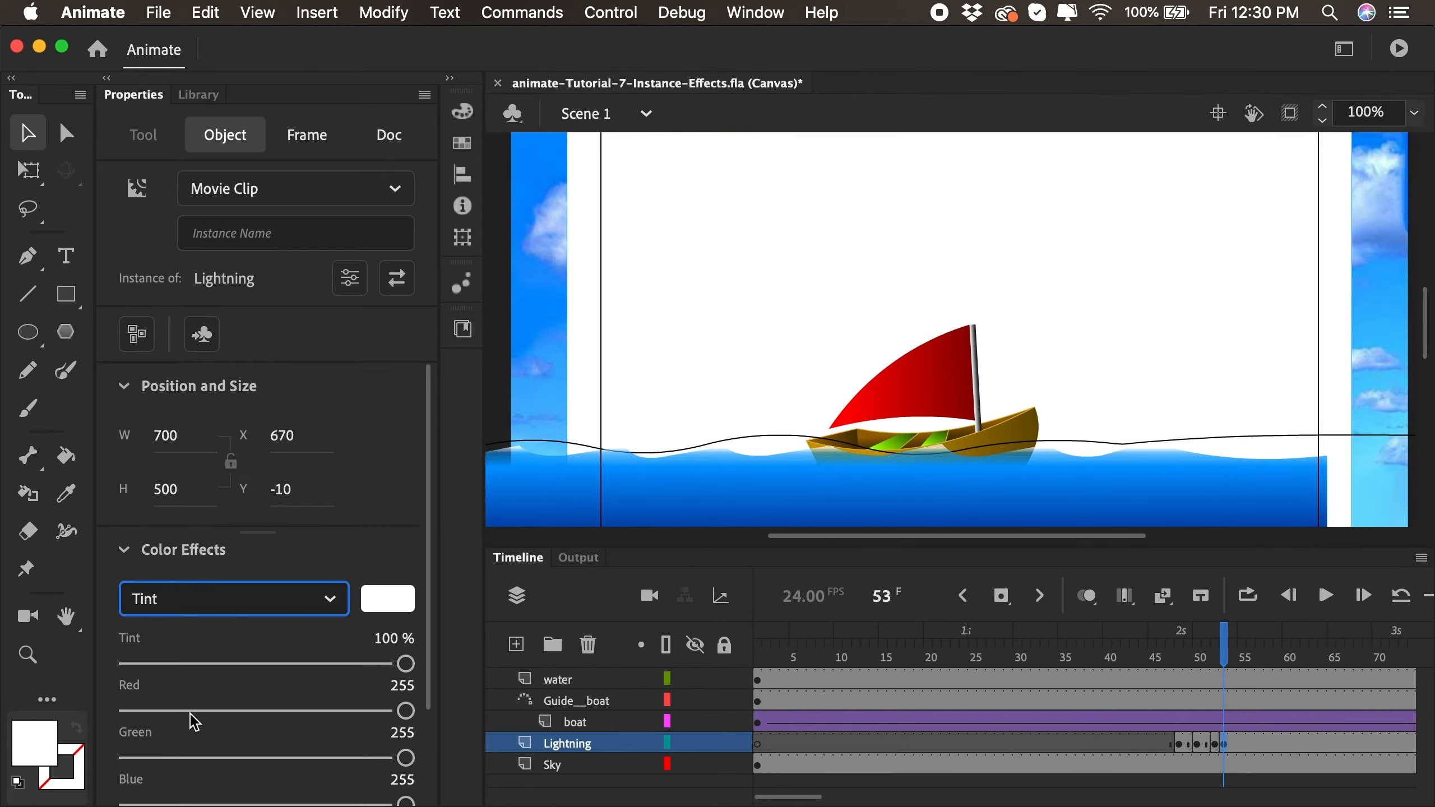
# - Insert a blank keyframe at frame 54 of the Lightning layer to end the flash
pyautogui.click(1188, 744)
pyautogui.click(1202, 659)
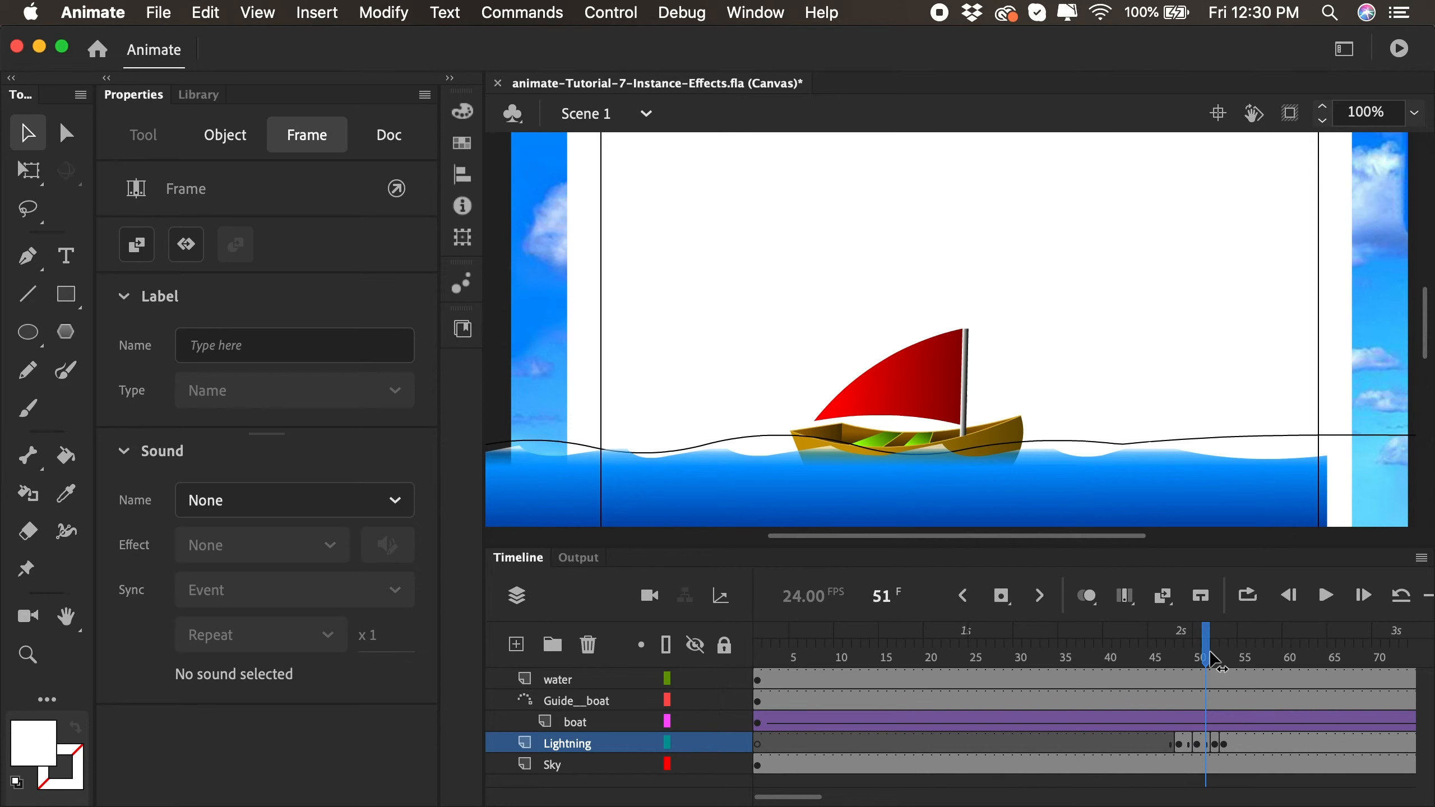
pyautogui.moveTo(1210, 659); pyautogui.dragTo(1236, 663)
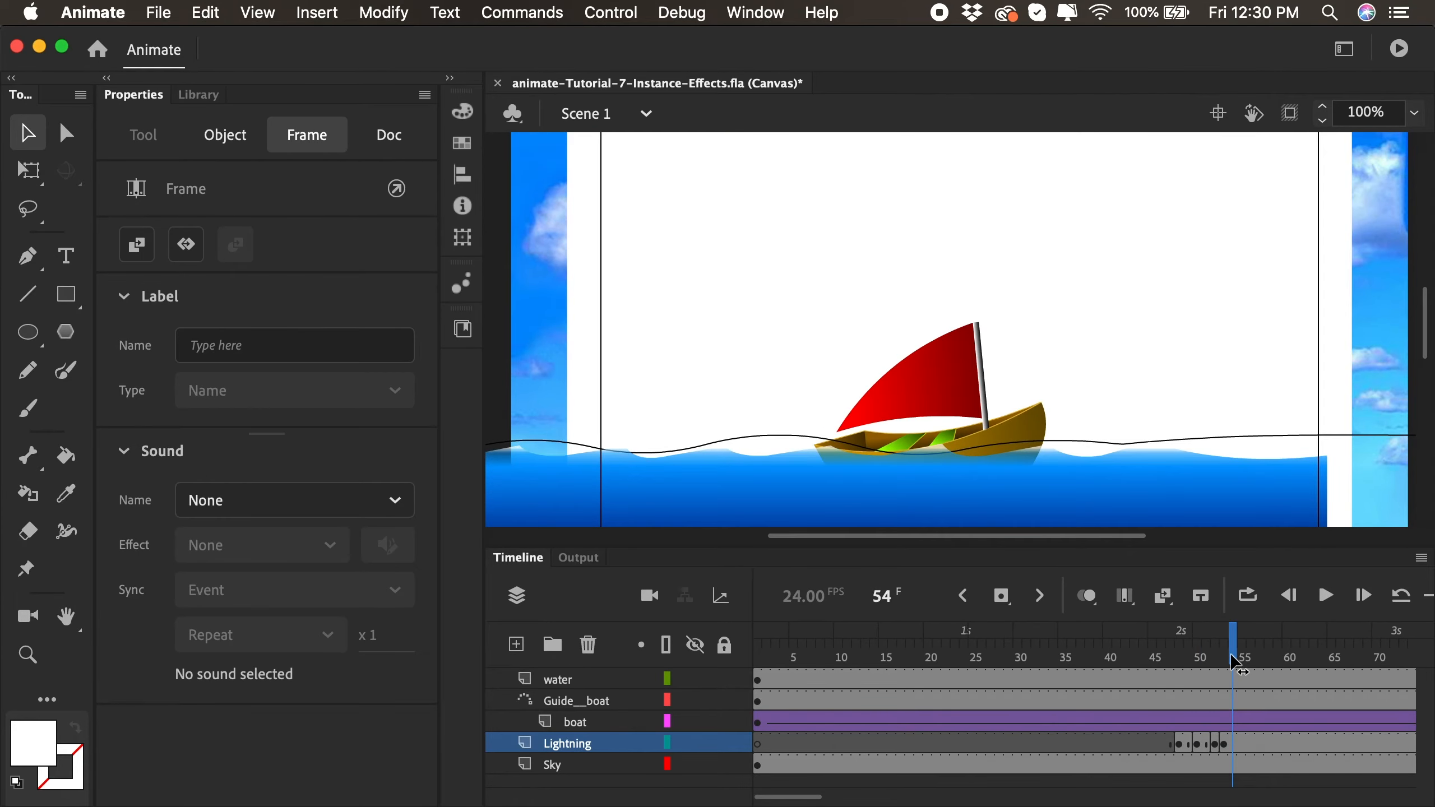
pyautogui.rightClick(1237, 749)
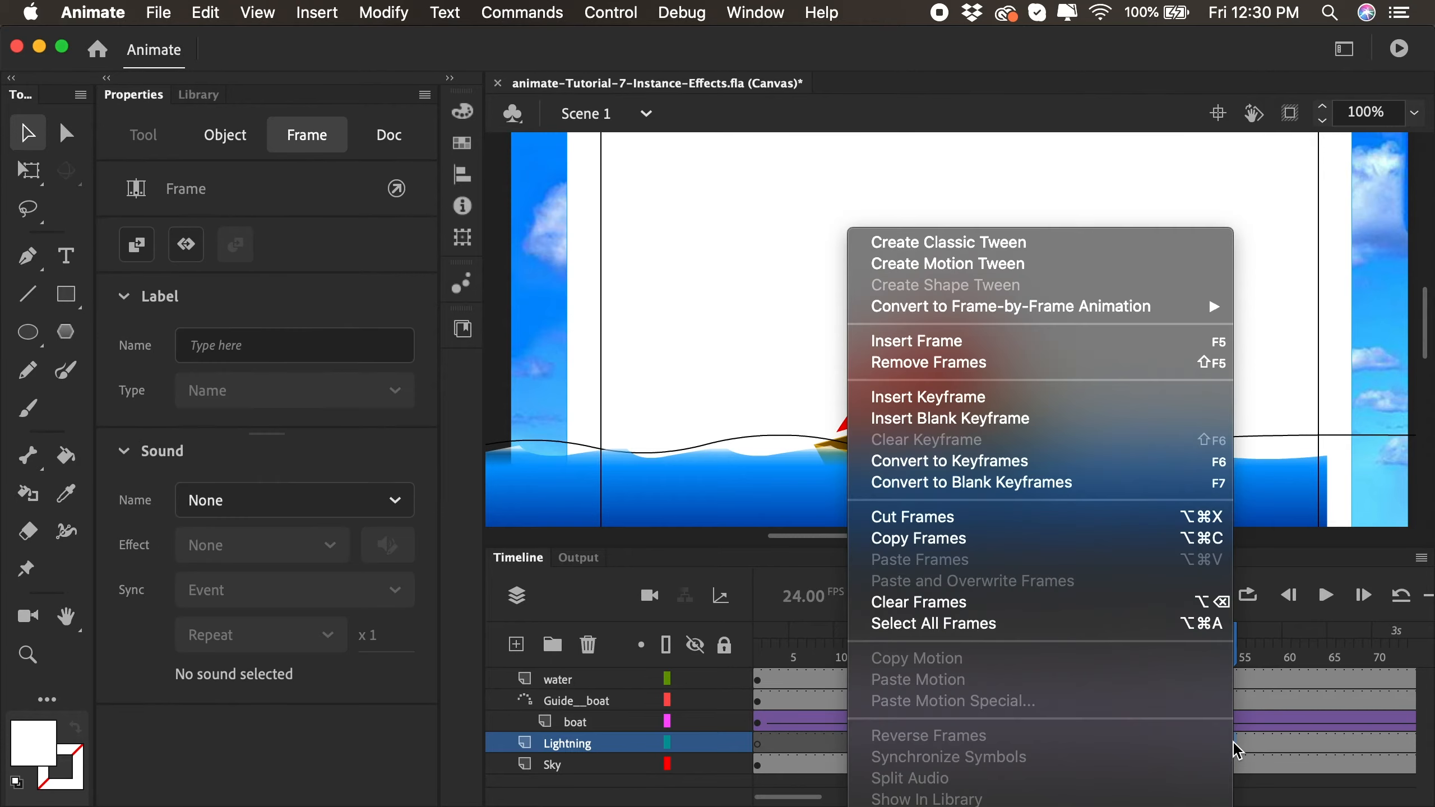
pyautogui.click(1054, 419)
# - Play the timeline through the lightning flash and scrub ahead to frame 68 to check the timing
pyautogui.click(915, 657)
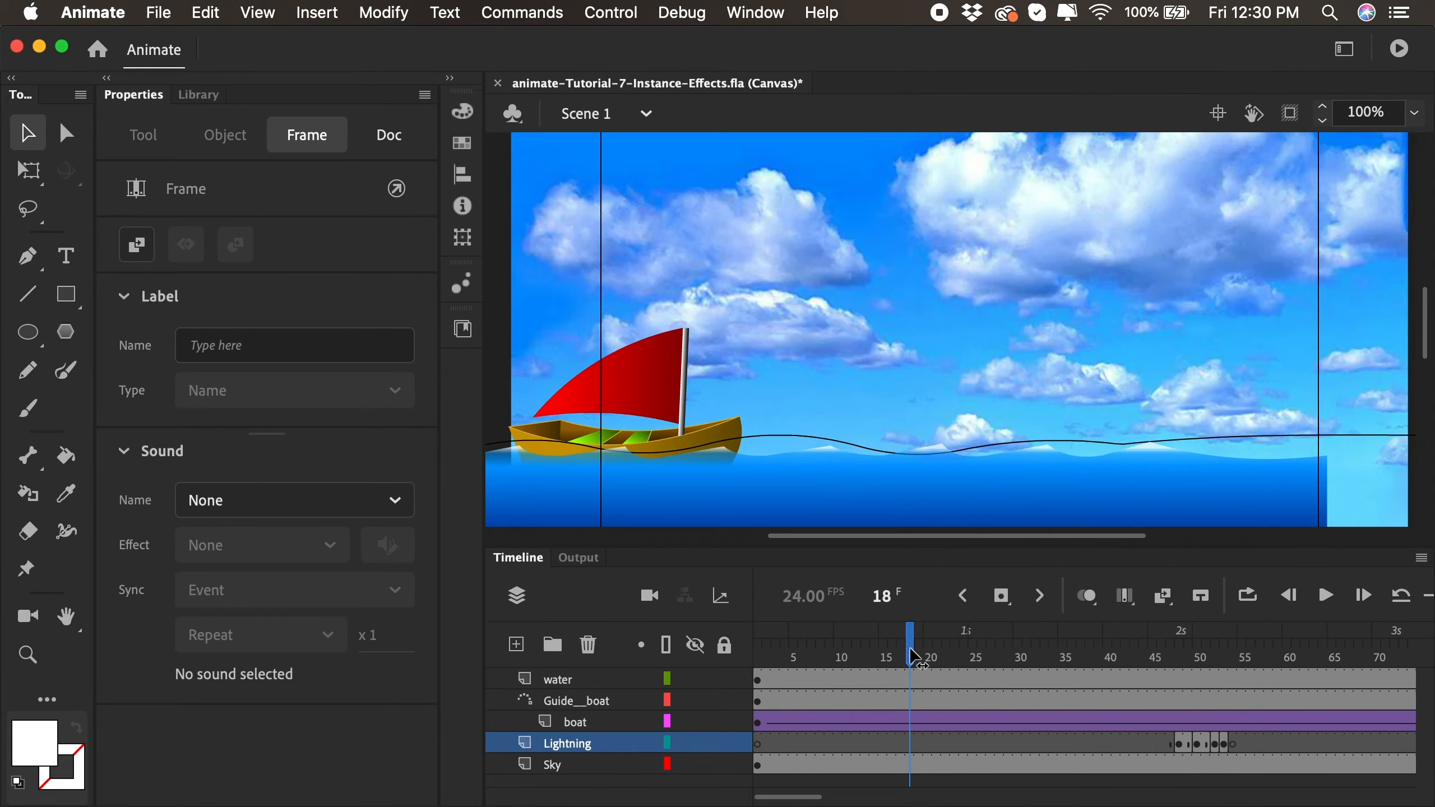
pyautogui.press('Return')
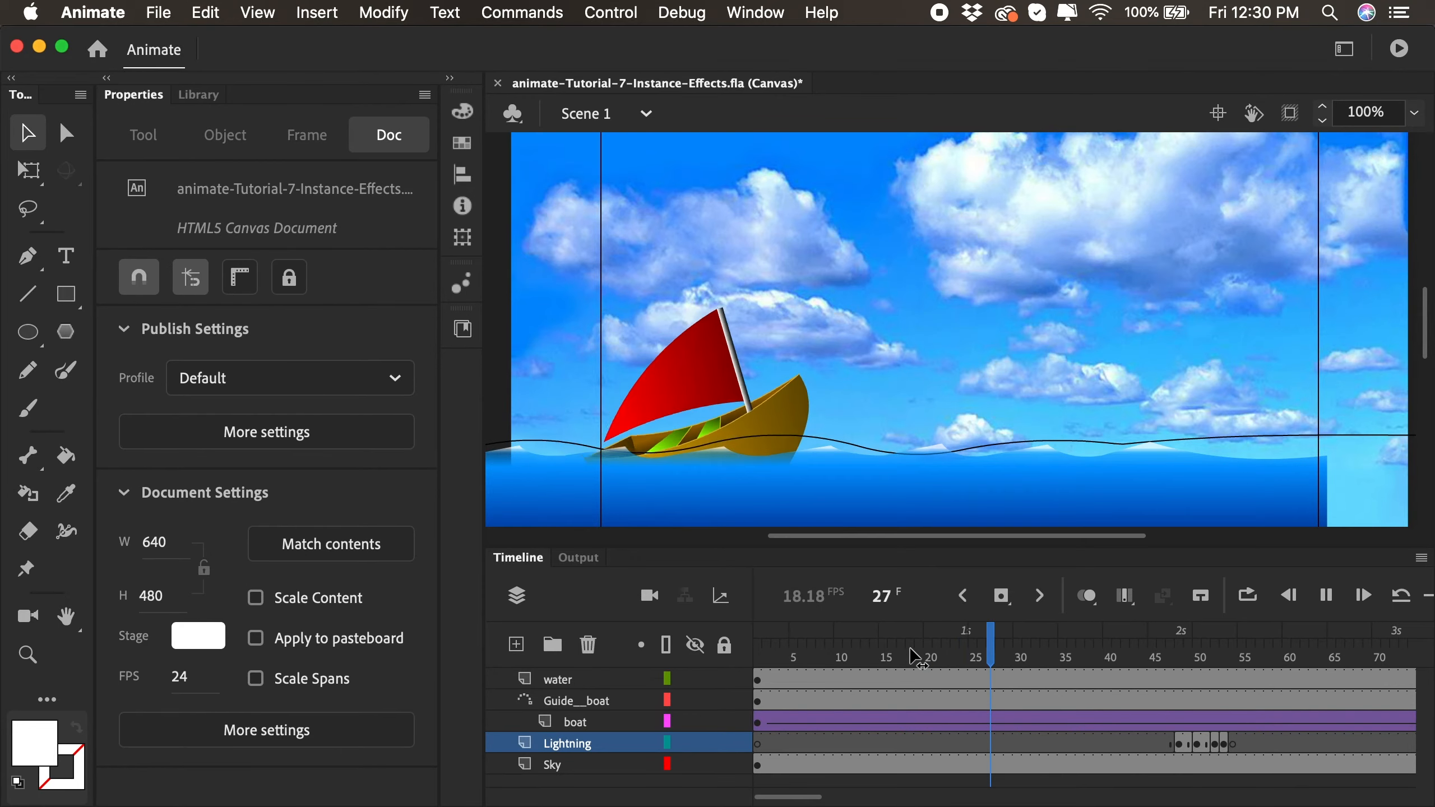
pyautogui.click(1001, 658)
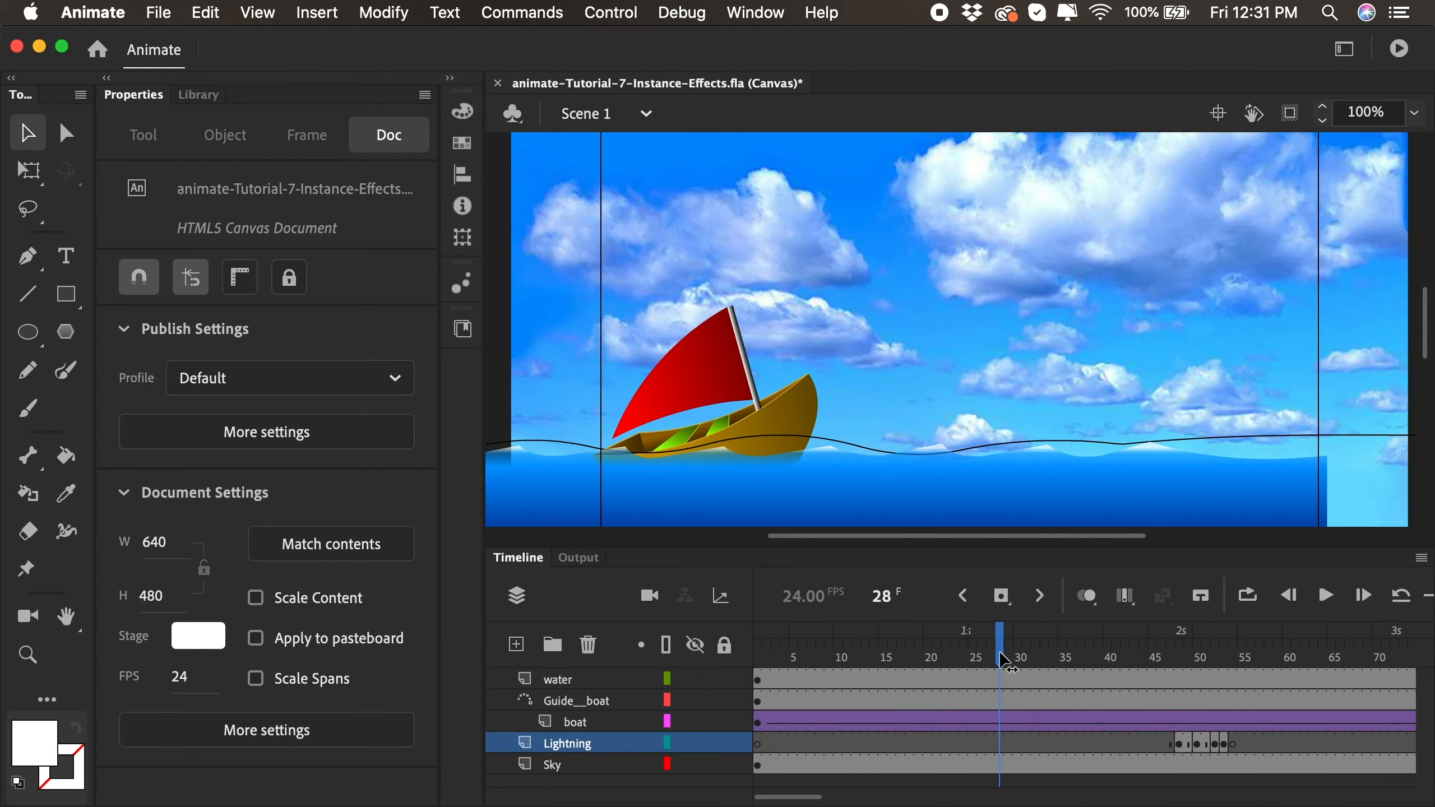
pyautogui.press('Return')
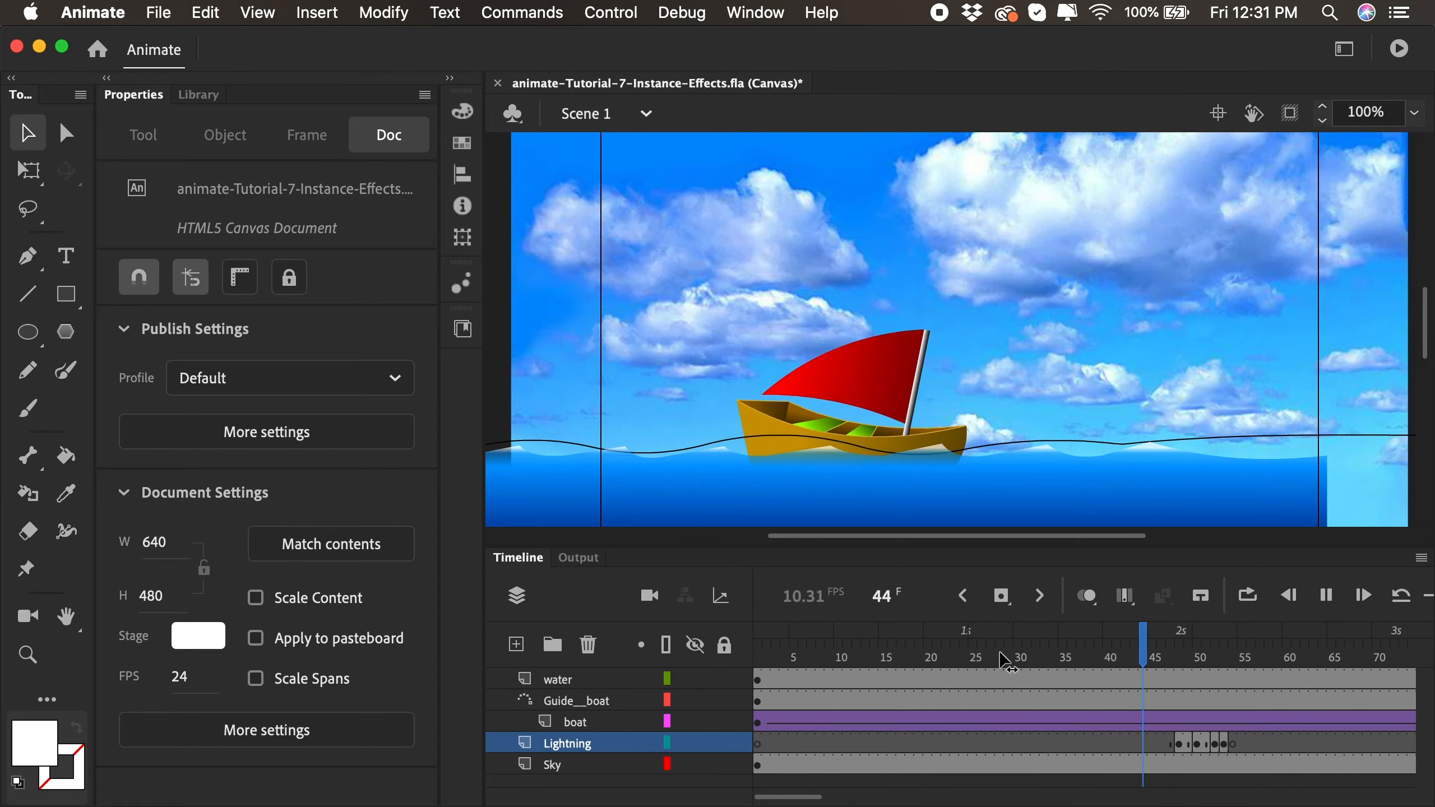
pyautogui.press('Return')
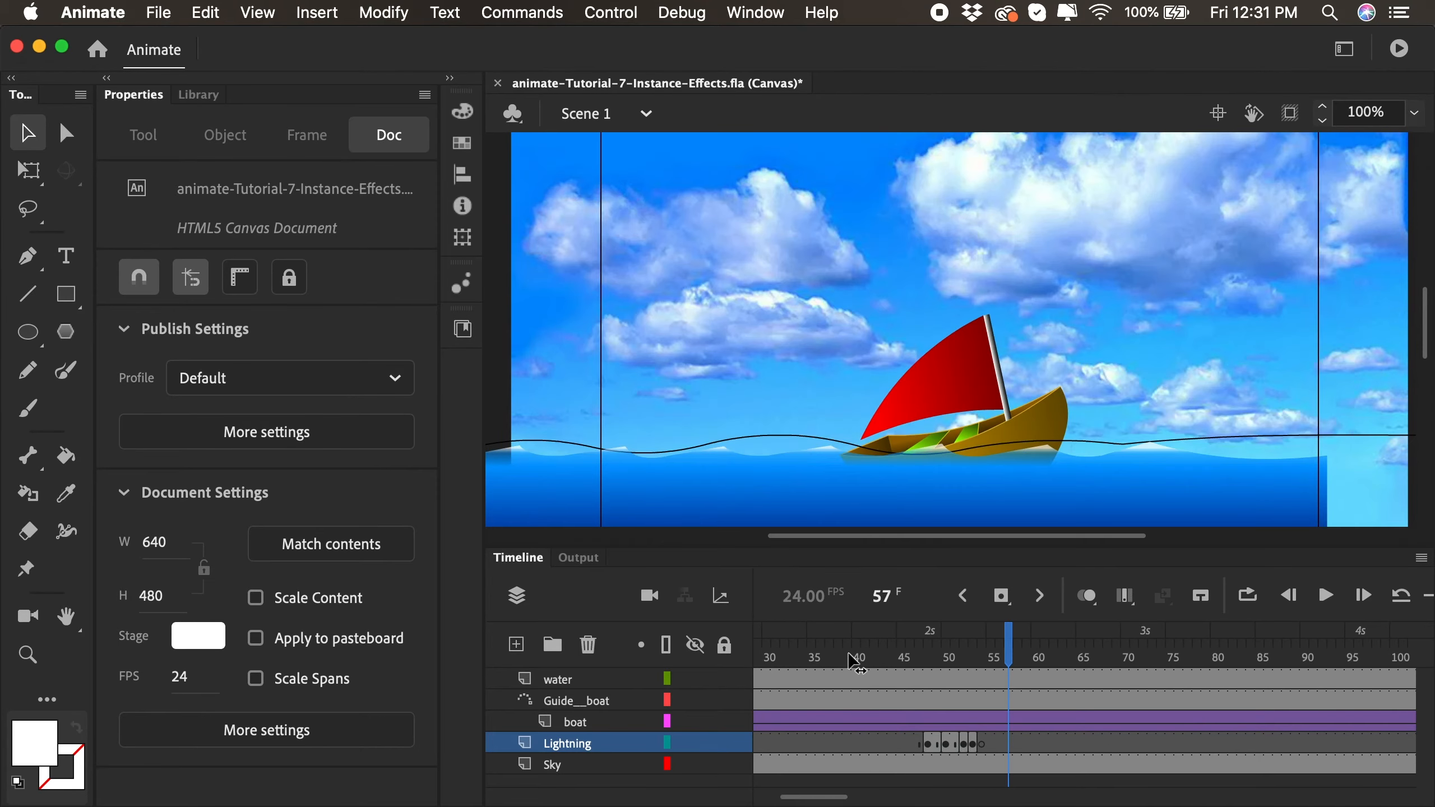
pyautogui.moveTo(850, 657); pyautogui.dragTo(1107, 667)
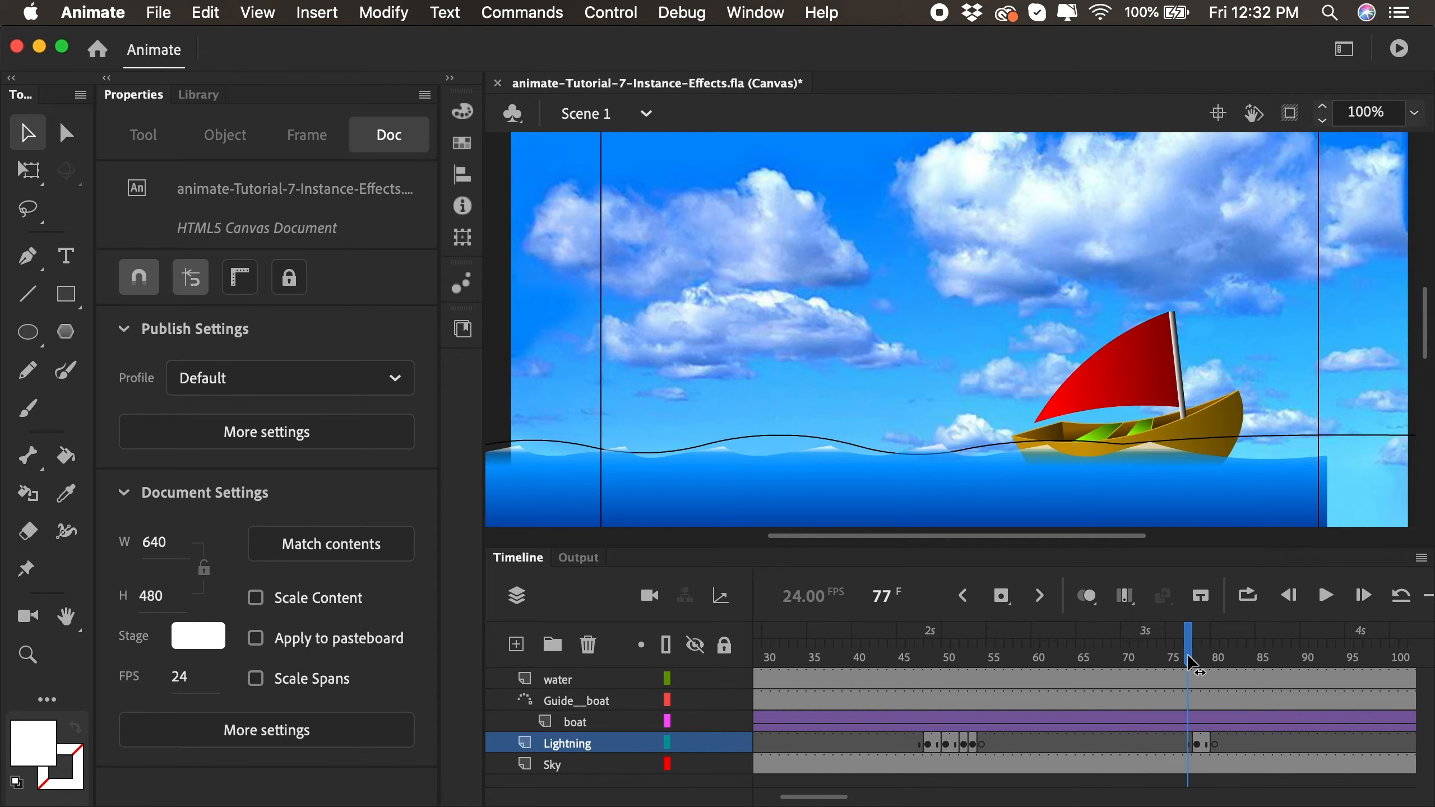
# - Undo the previous frame edits and copy the Lightning layer's keyframes at frames 48 and 50 to frames 74 and 76
pyautogui.press('super+z')
pyautogui.press('super+z')
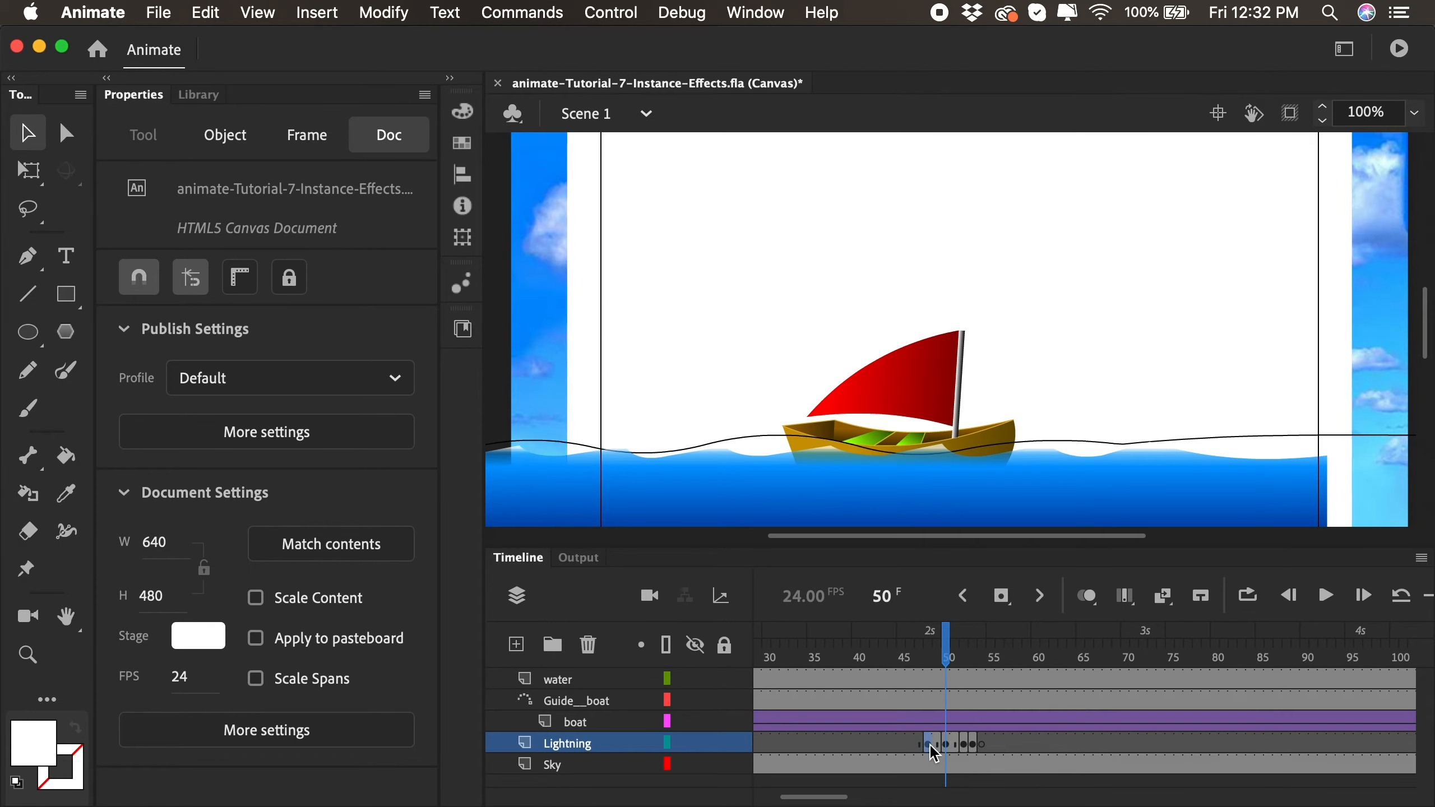
pyautogui.click(928, 745)
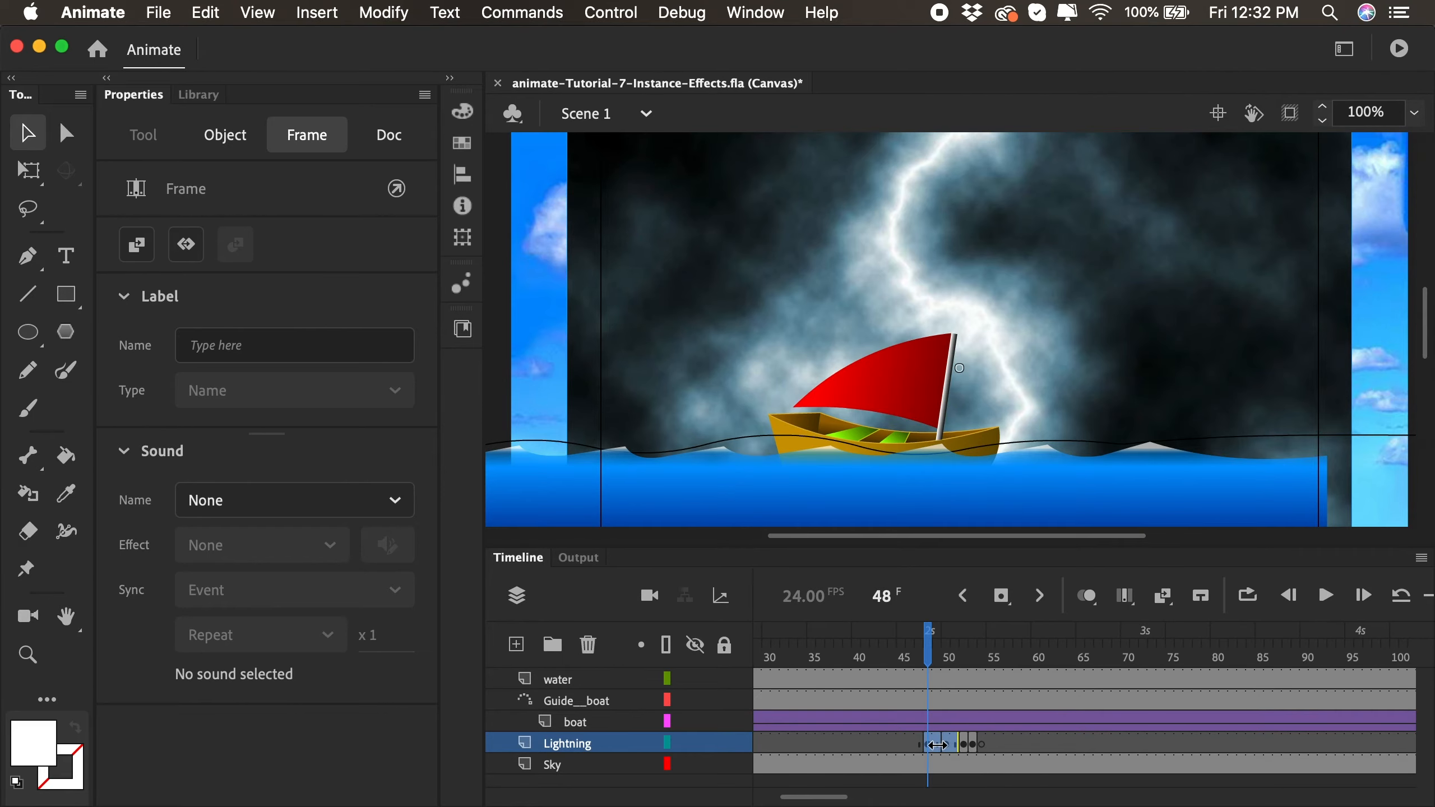
pyautogui.moveTo(937, 745); pyautogui.dragTo(1183, 743)
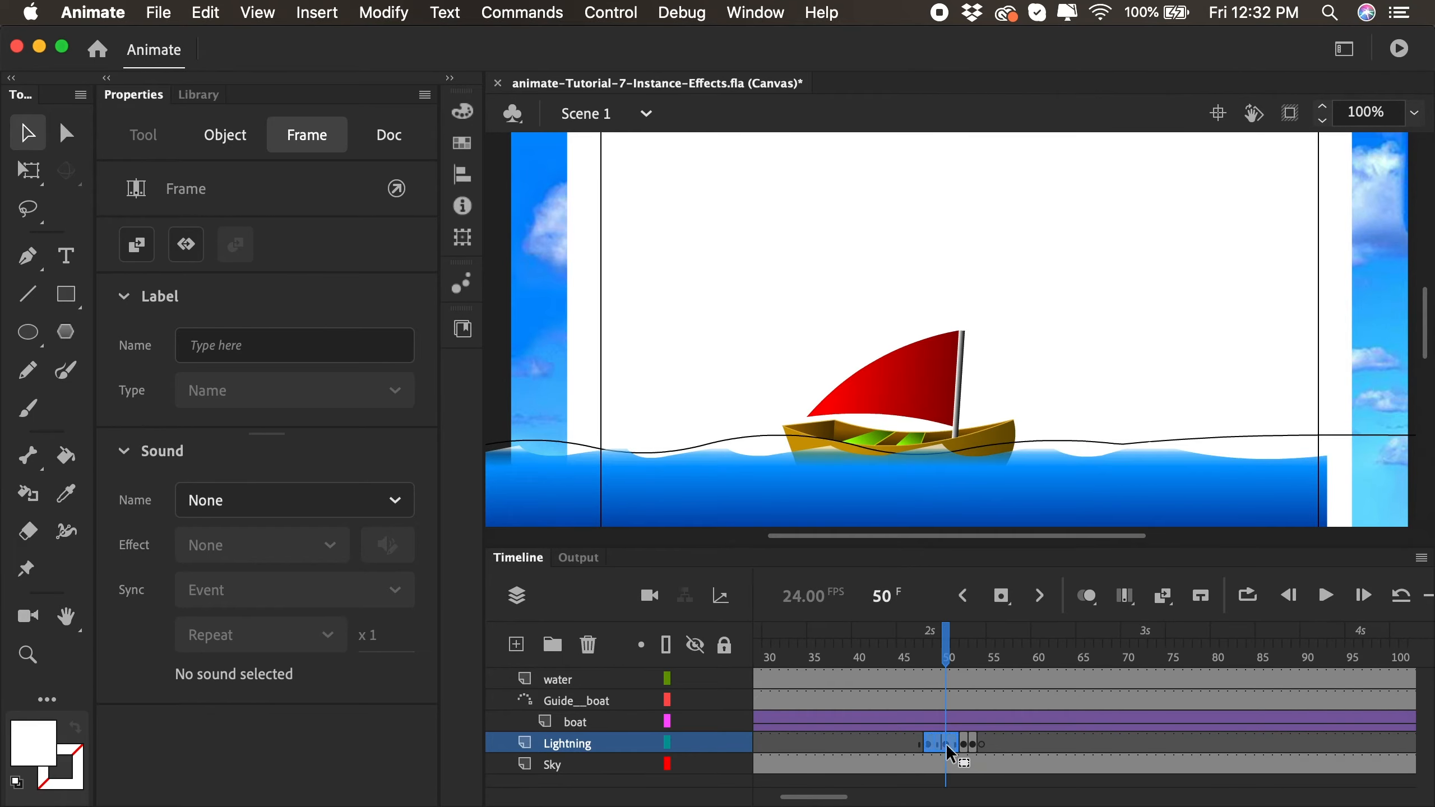
pyautogui.moveTo(1148, 746); pyautogui.dragTo(1180, 740)
pyautogui.moveTo(1157, 665); pyautogui.dragTo(1159, 662)
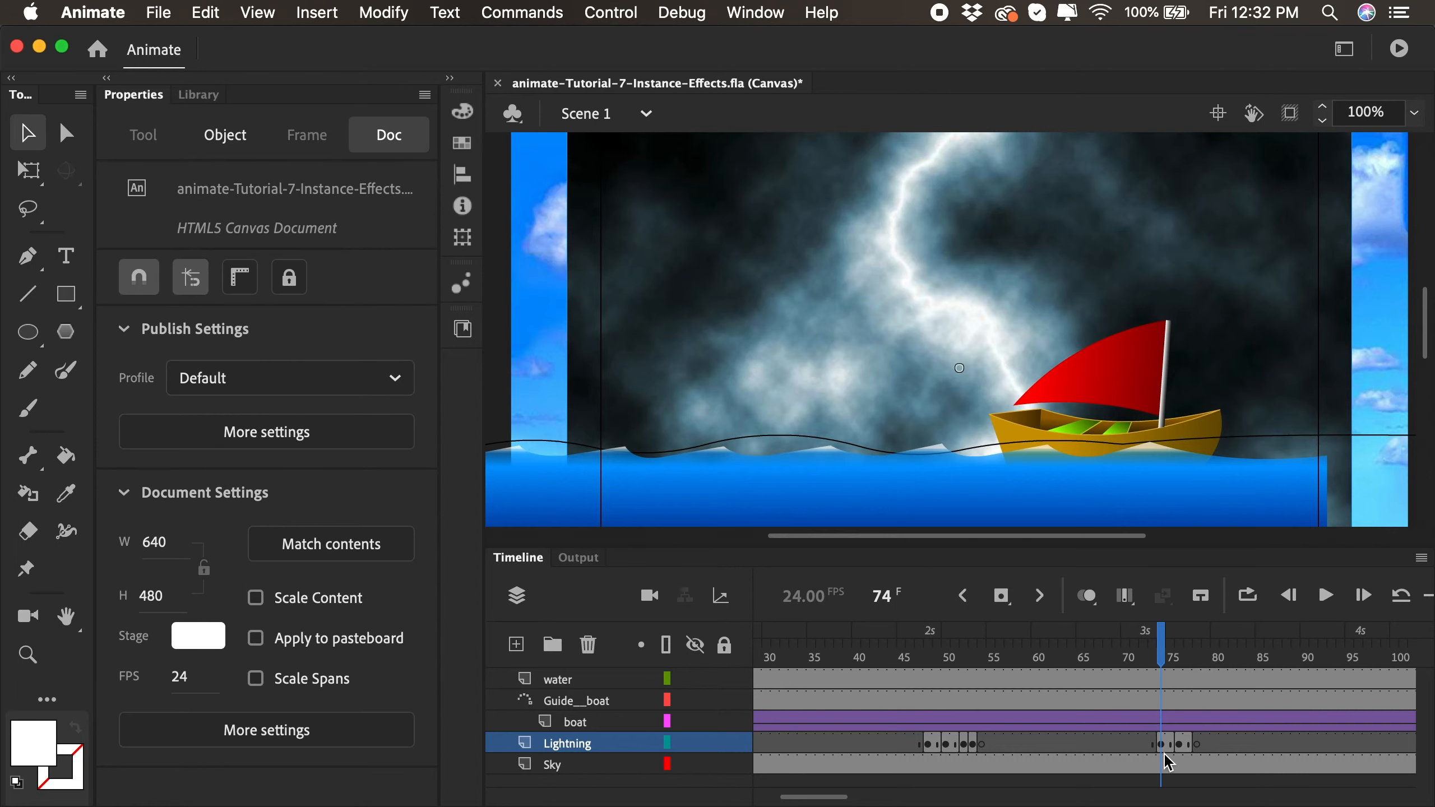
# - Flip the lightning instance at frame 74 vertically and compare it with the flashes at frames 48 and 52
pyautogui.click(1164, 745)
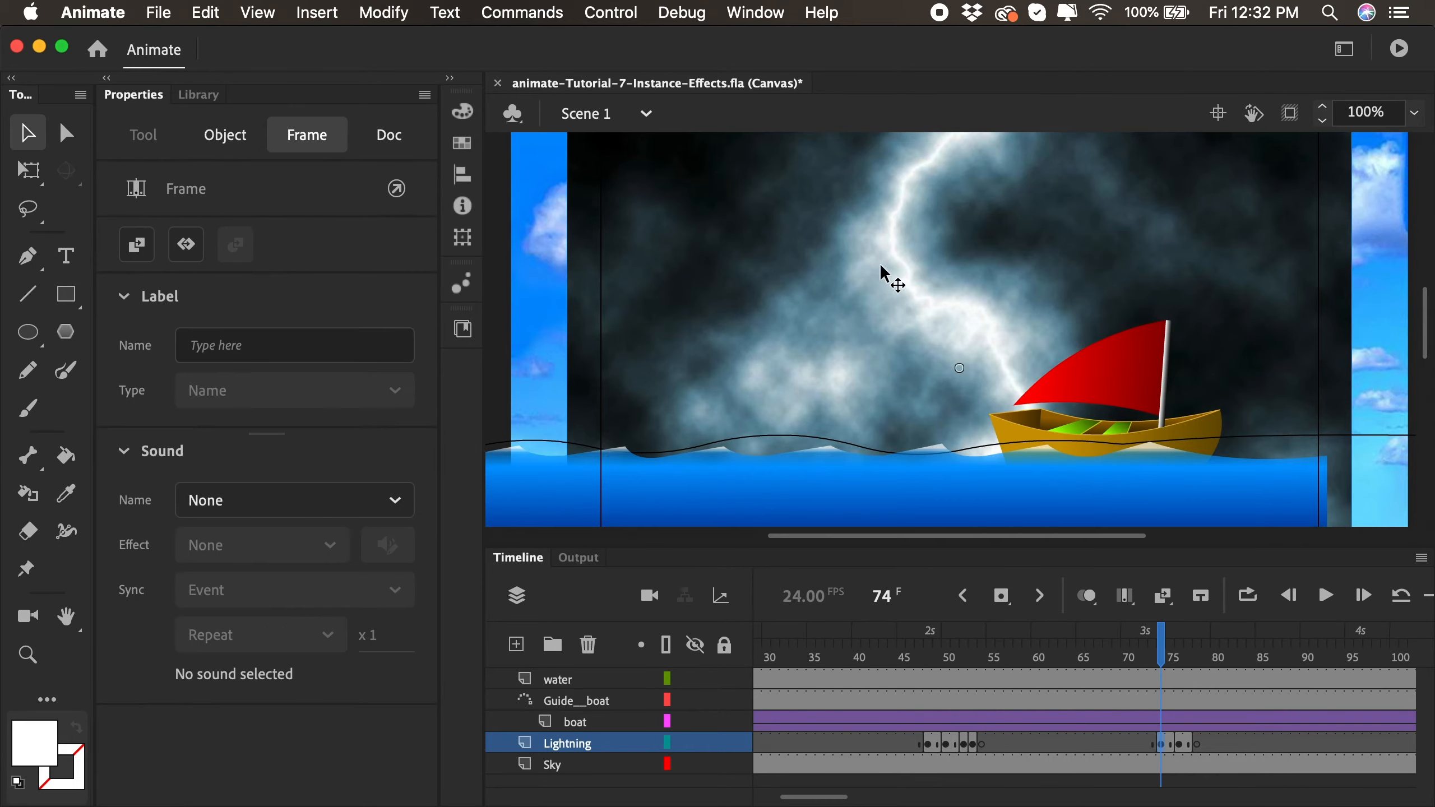
pyautogui.rightClick(900, 283)
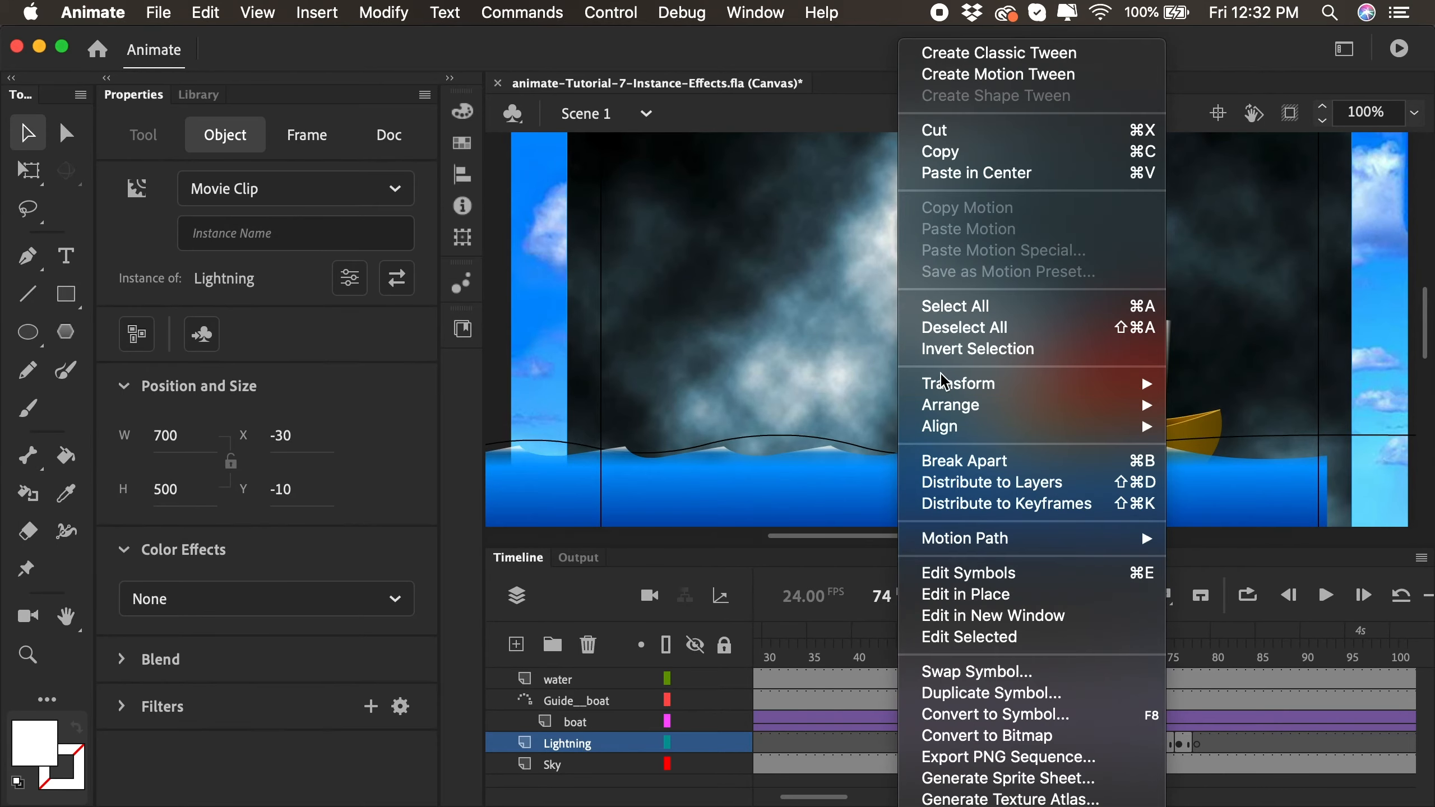
pyautogui.moveTo(944, 383)
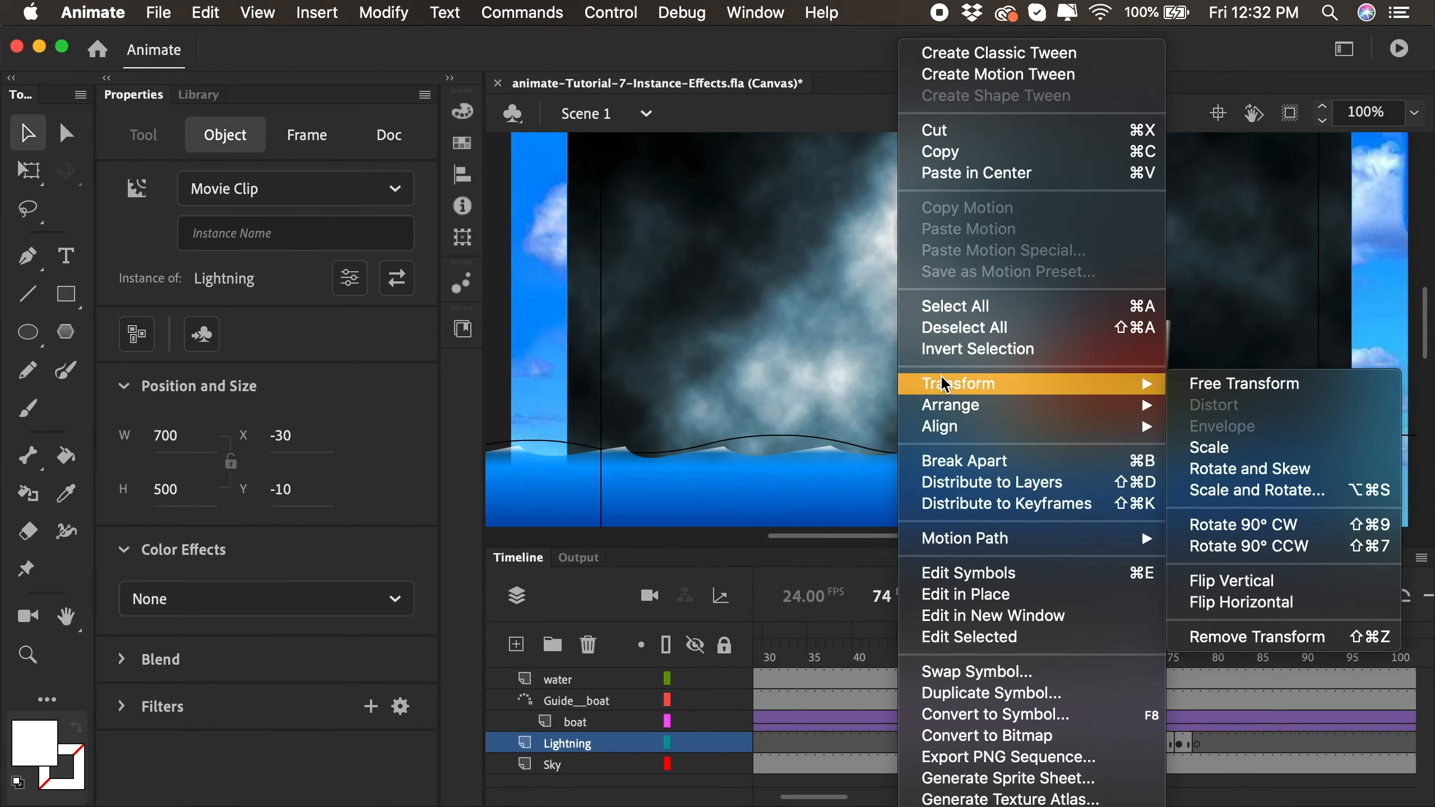
pyautogui.click(1224, 583)
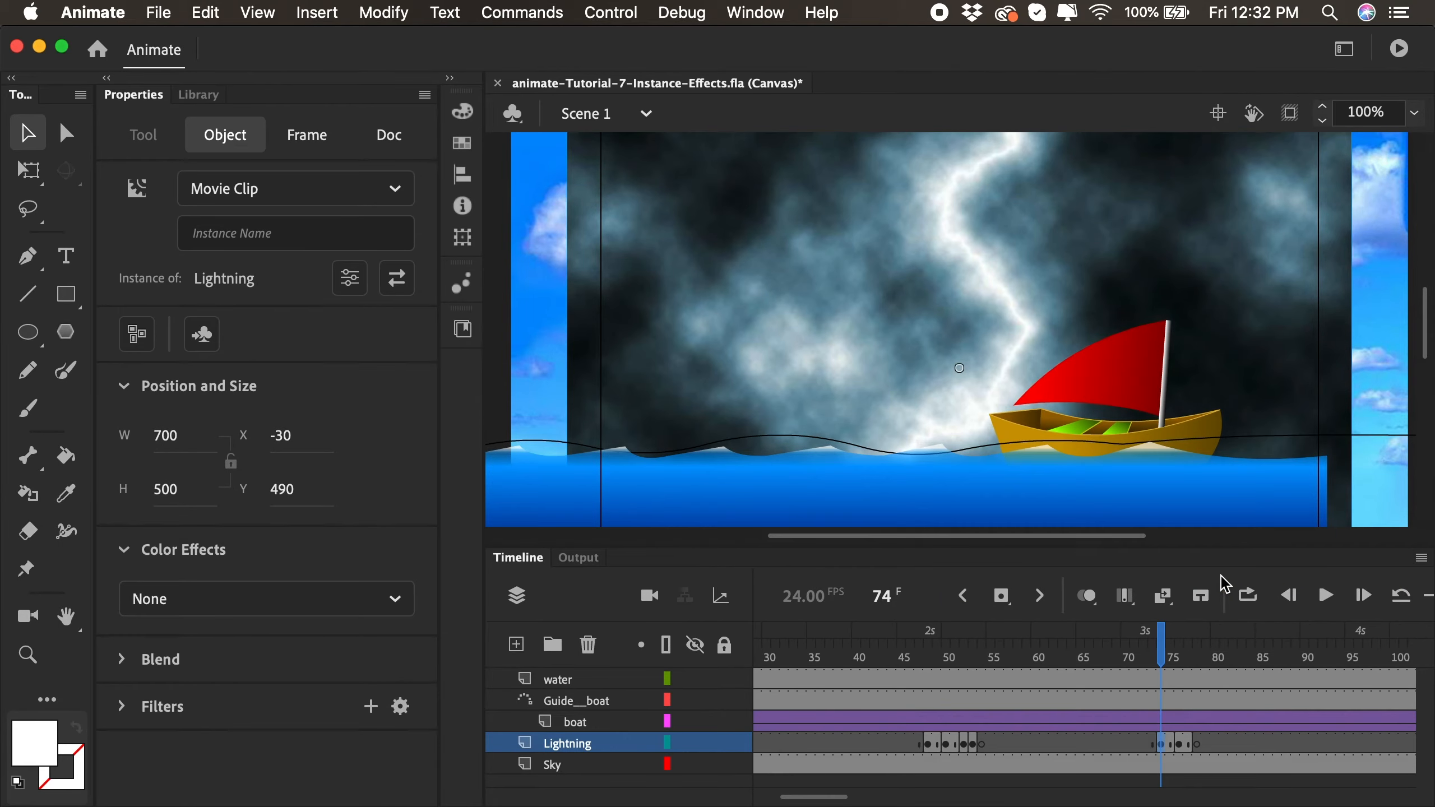
pyautogui.click(928, 657)
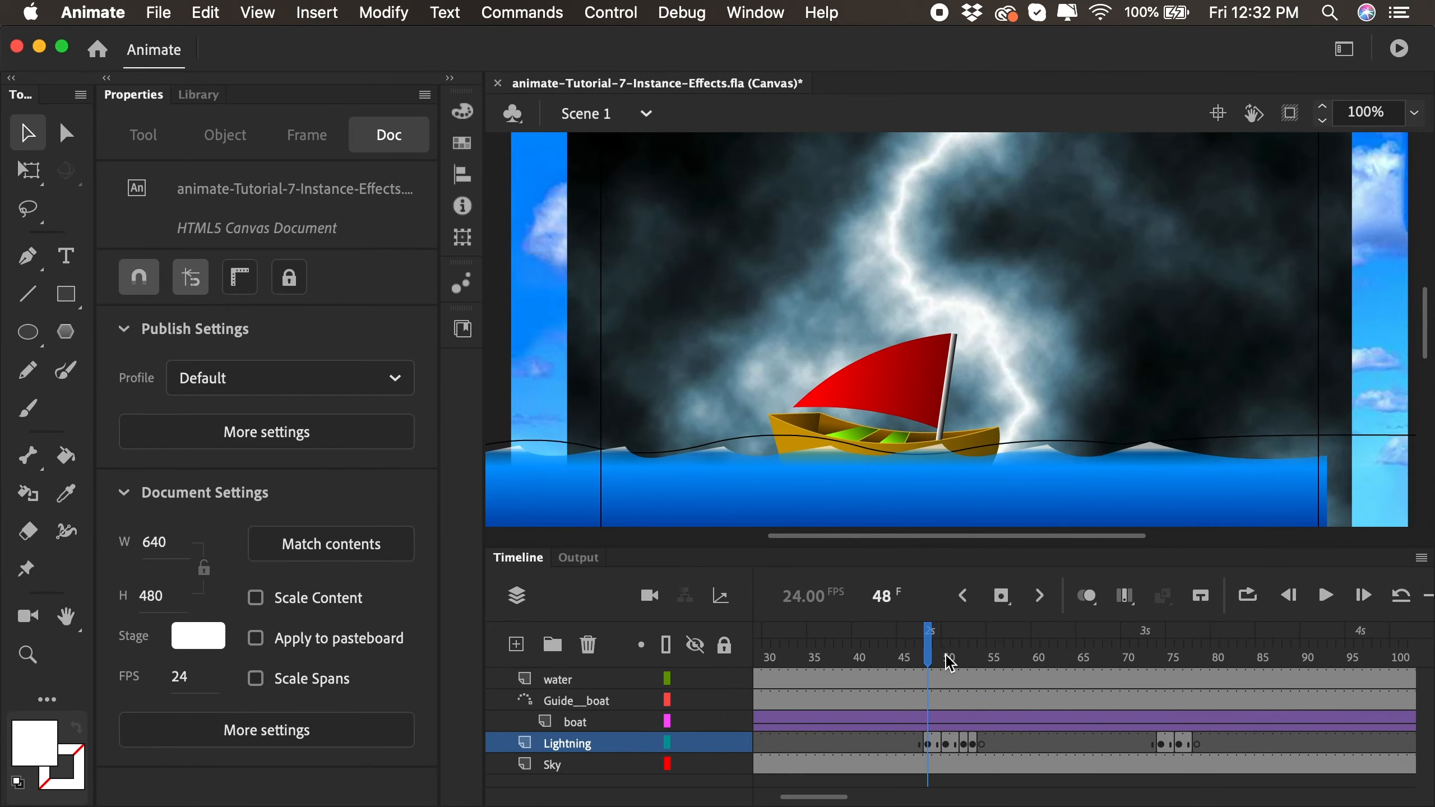
pyautogui.click(965, 659)
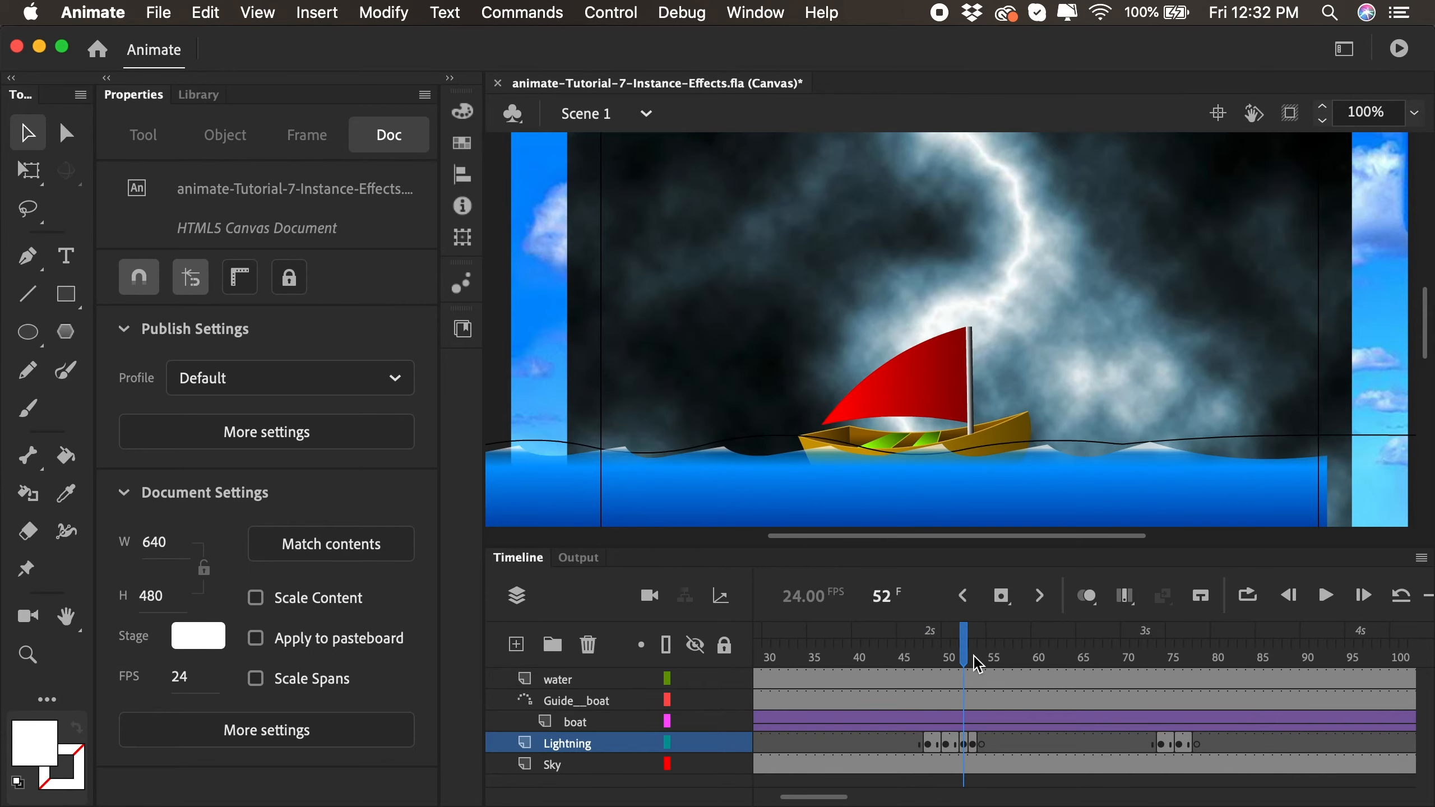
# - Play the timeline through both lightning flashes and compare the lightning at frames 48, 52 and 74
pyautogui.click(1165, 657)
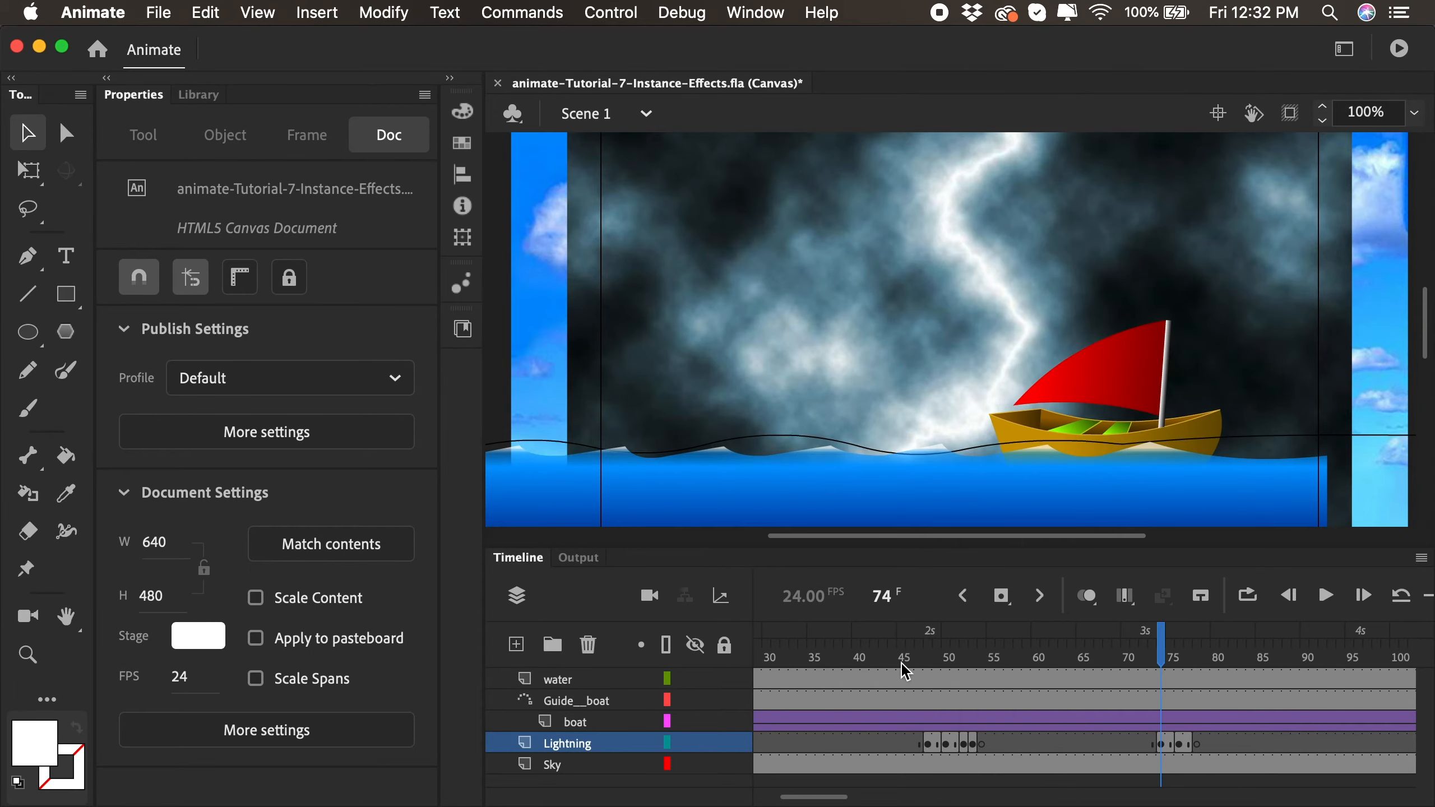
pyautogui.press('Return')
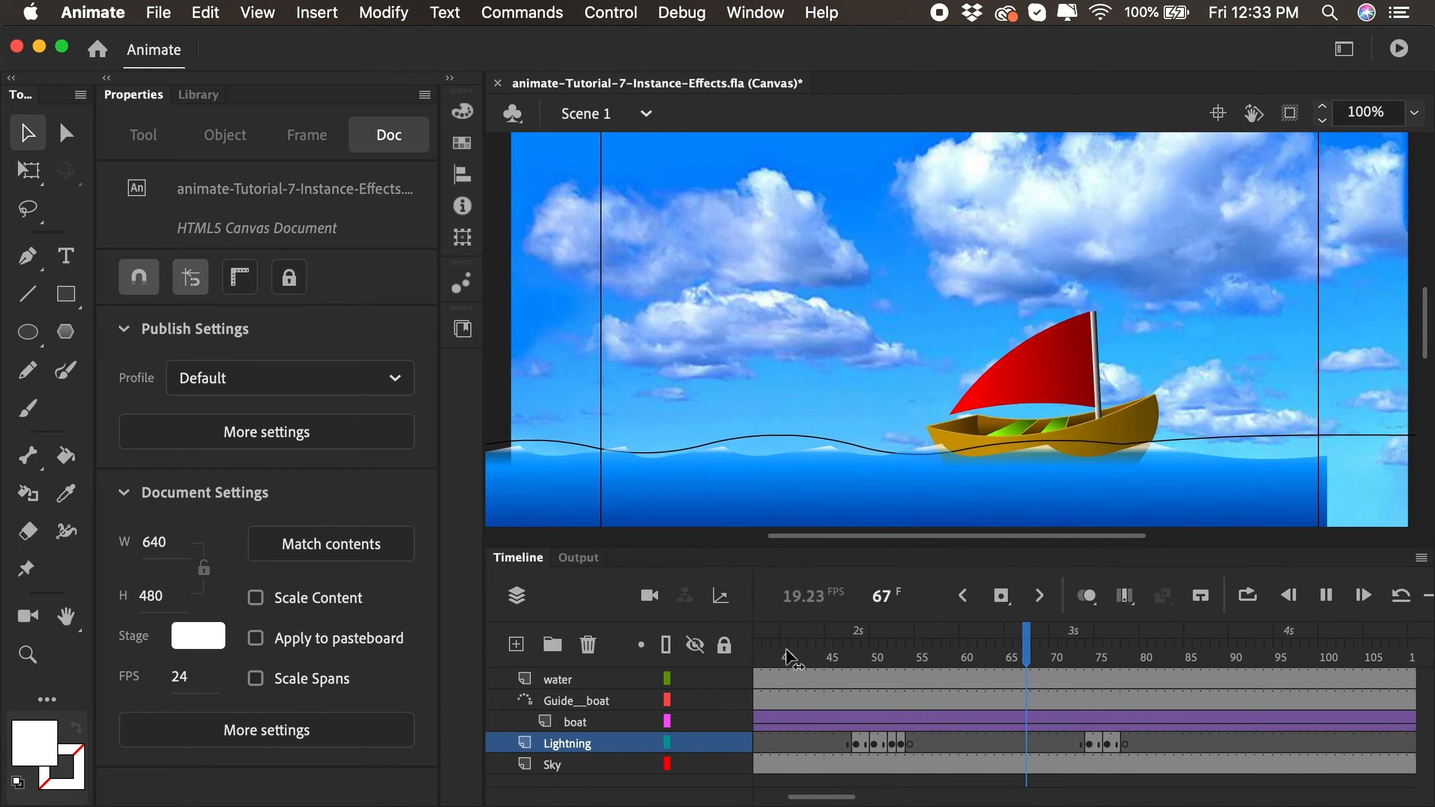
pyautogui.press('Return')
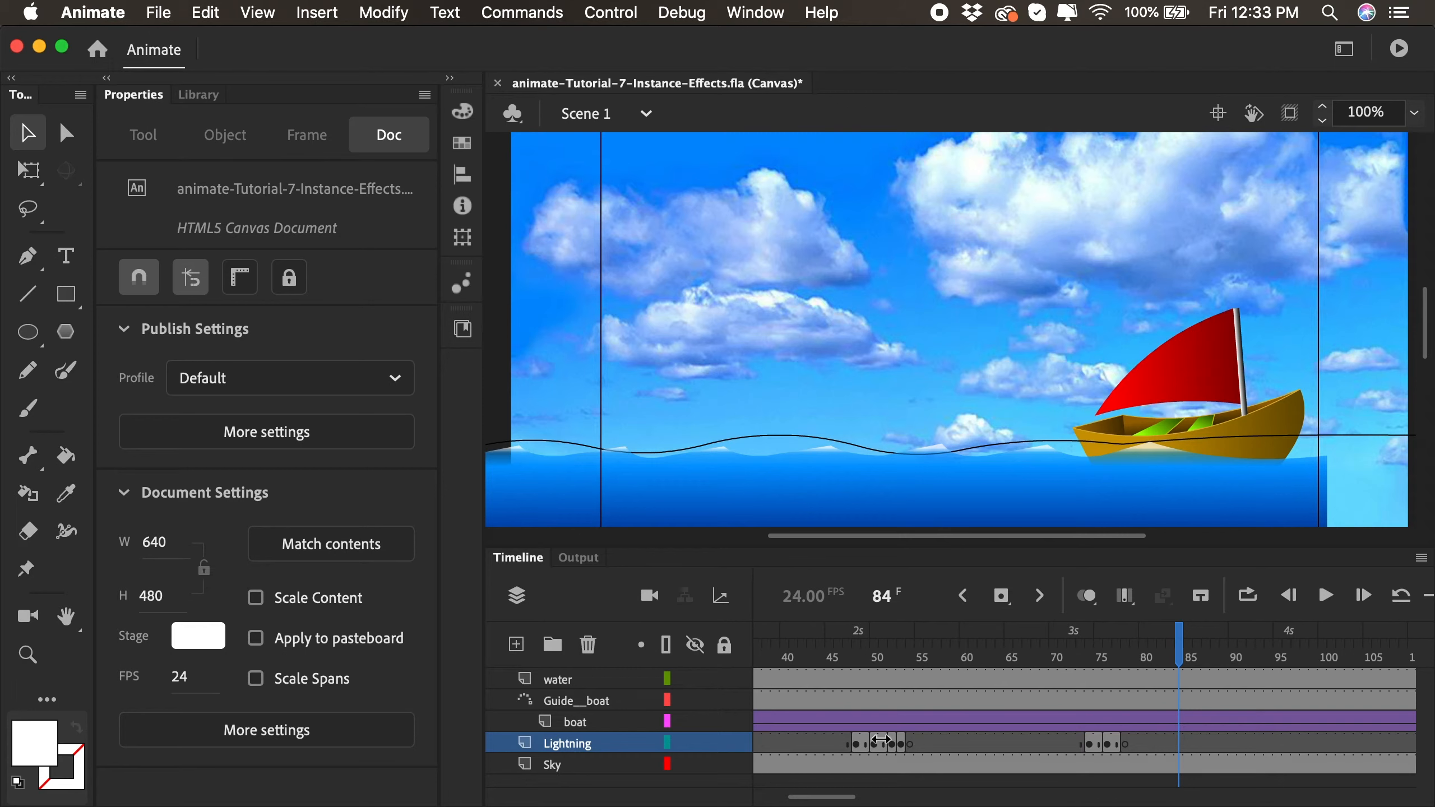
pyautogui.click(859, 744)
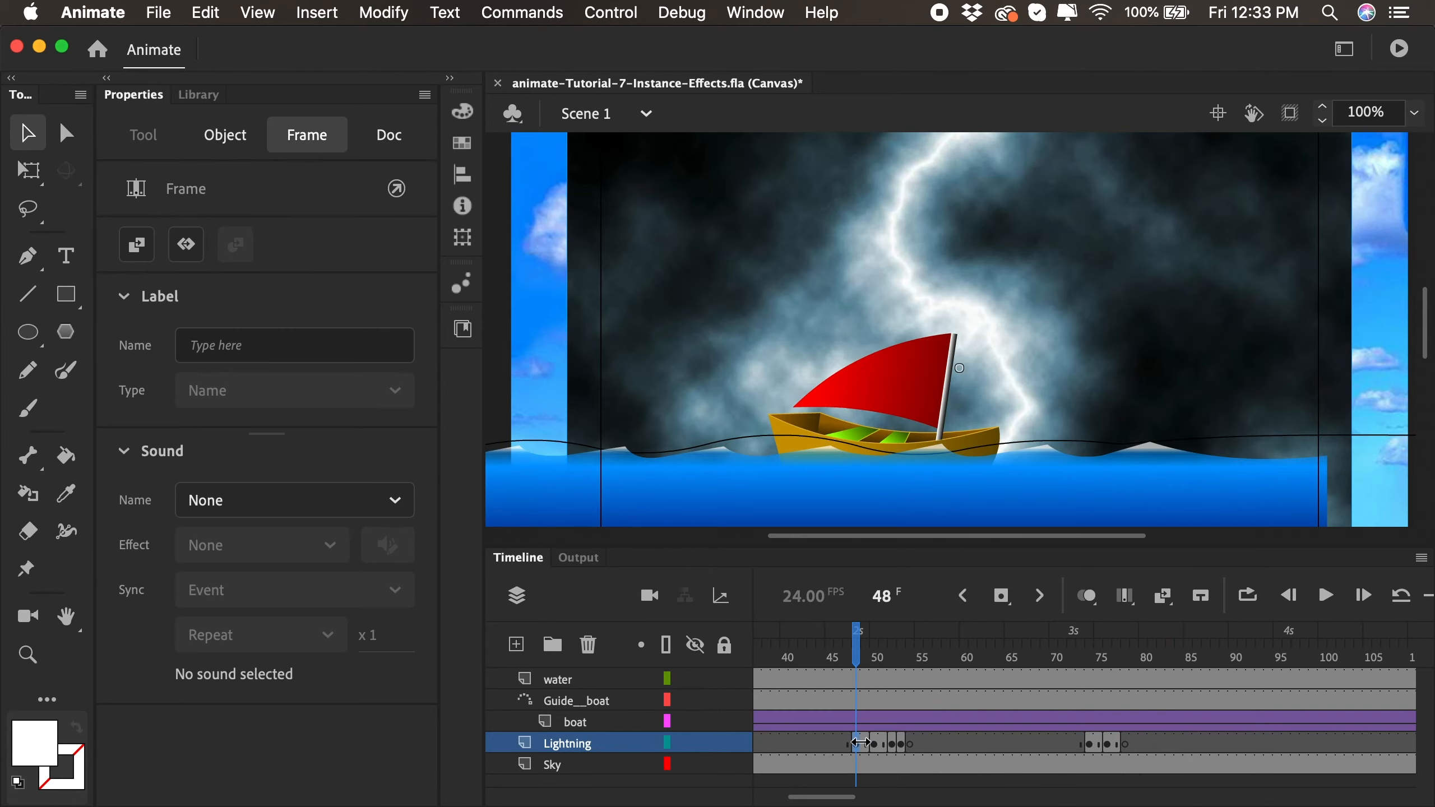
pyautogui.click(893, 650)
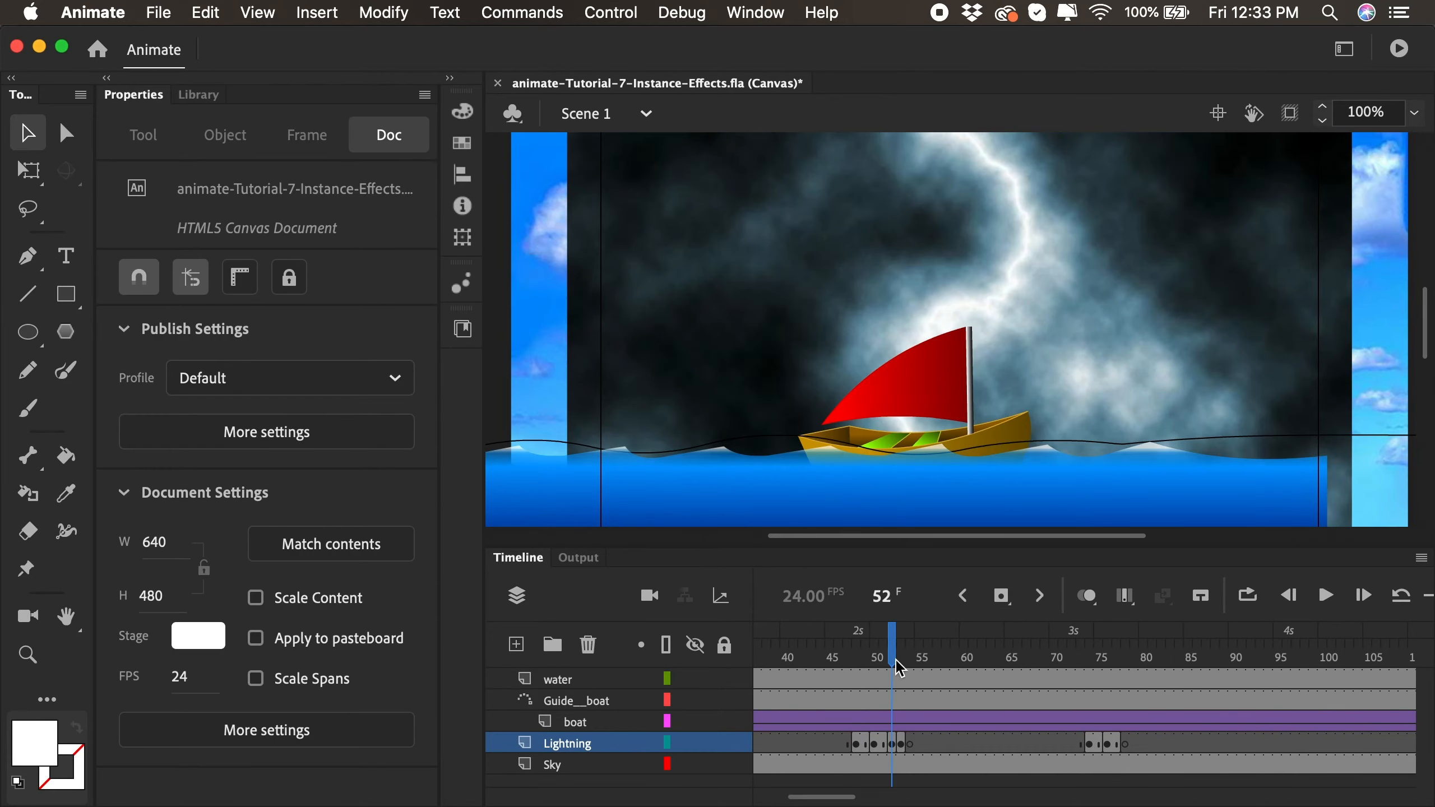
pyautogui.click(1088, 651)
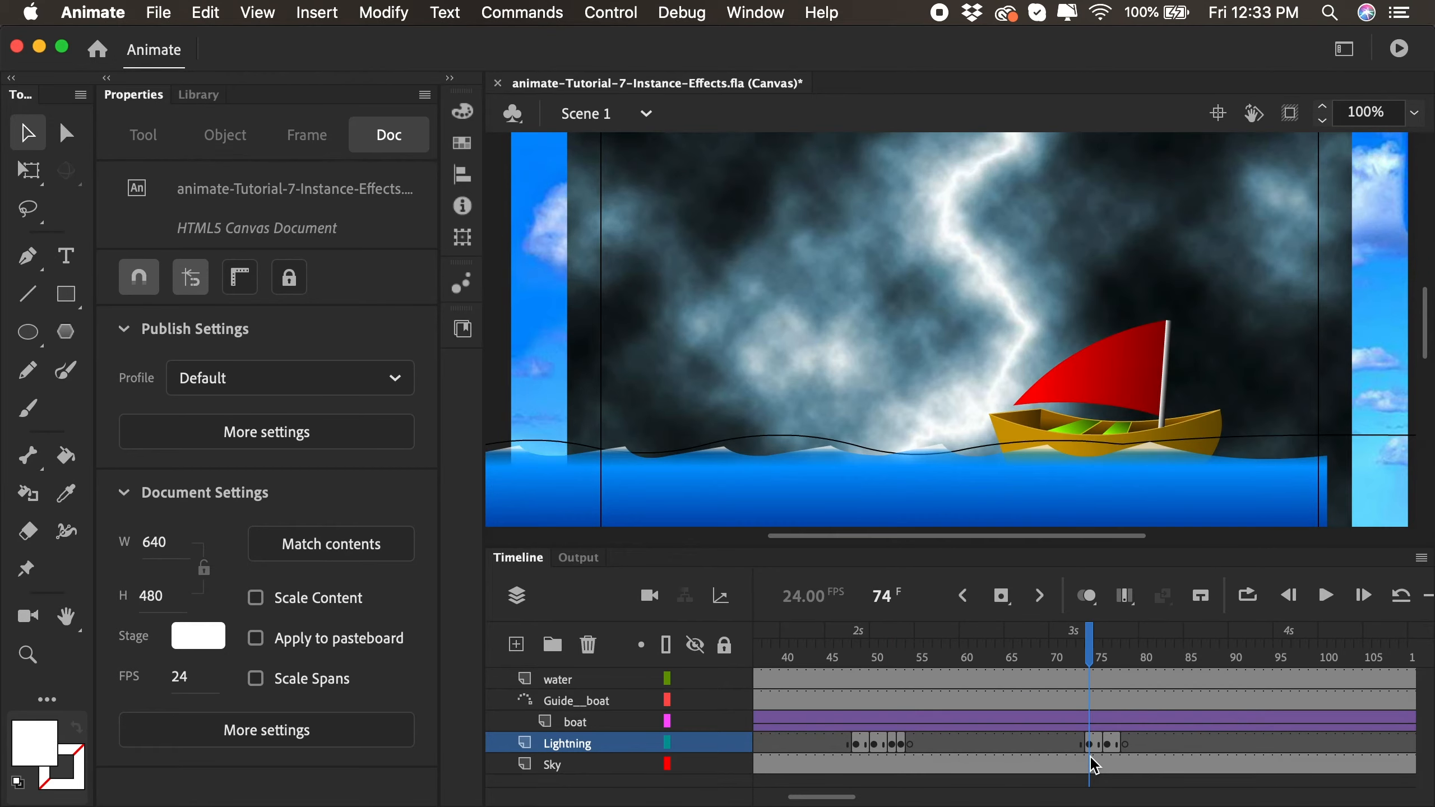
# - Lengthen the Lightning layer's flash at frame 74 by one frame and scrub through it
pyautogui.moveTo(1057, 657); pyautogui.dragTo(1088, 658)
pyautogui.click(1095, 658)
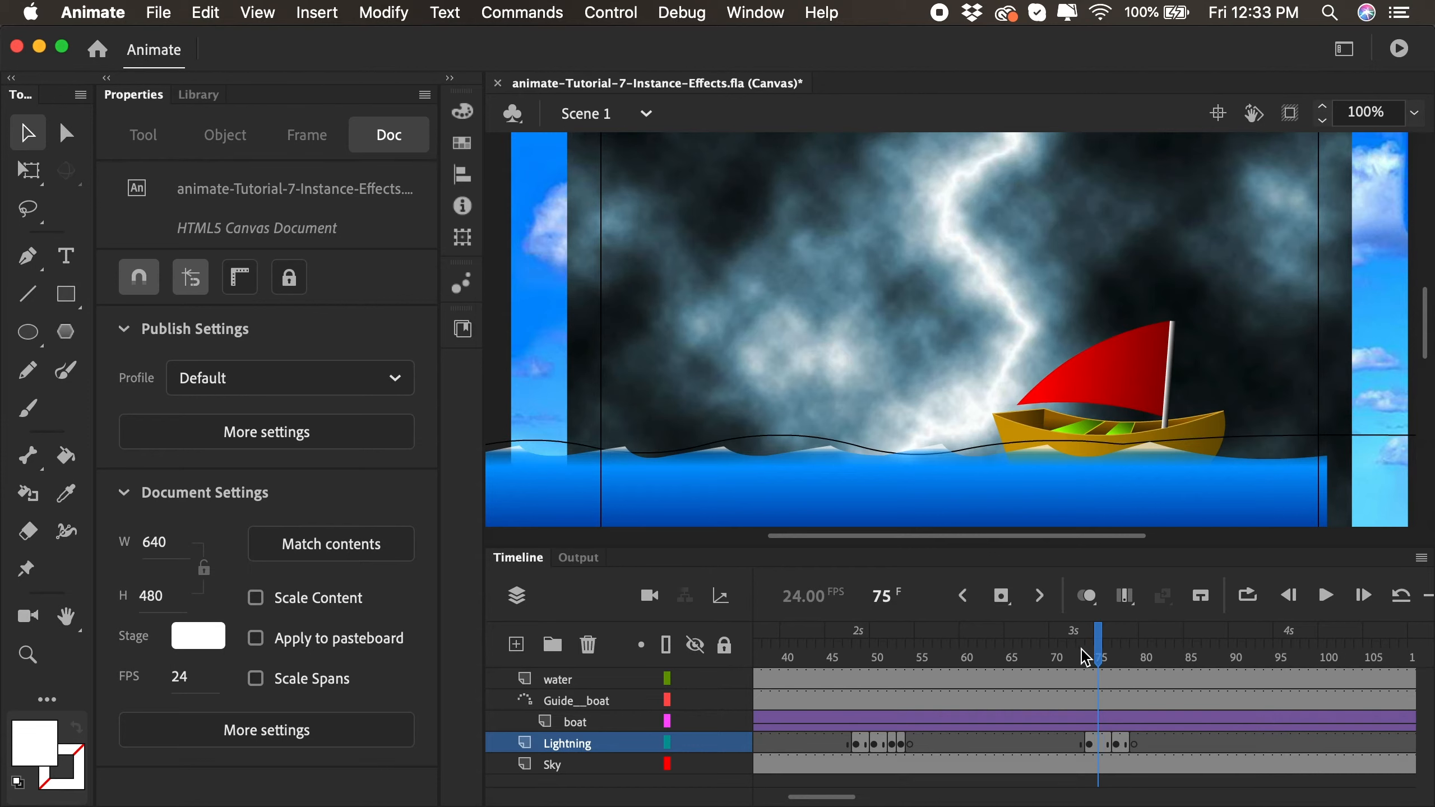
pyautogui.moveTo(1095, 658)
pyautogui.mouseDown()
pyautogui.moveTo(1075, 658)
pyautogui.moveTo(1117, 660)
pyautogui.mouseUp()
# - Play the animation twice from around frame 41 through both lightning flashes to check their timing
pyautogui.moveTo(989, 669); pyautogui.dragTo(791, 664)
pyautogui.press('Return')
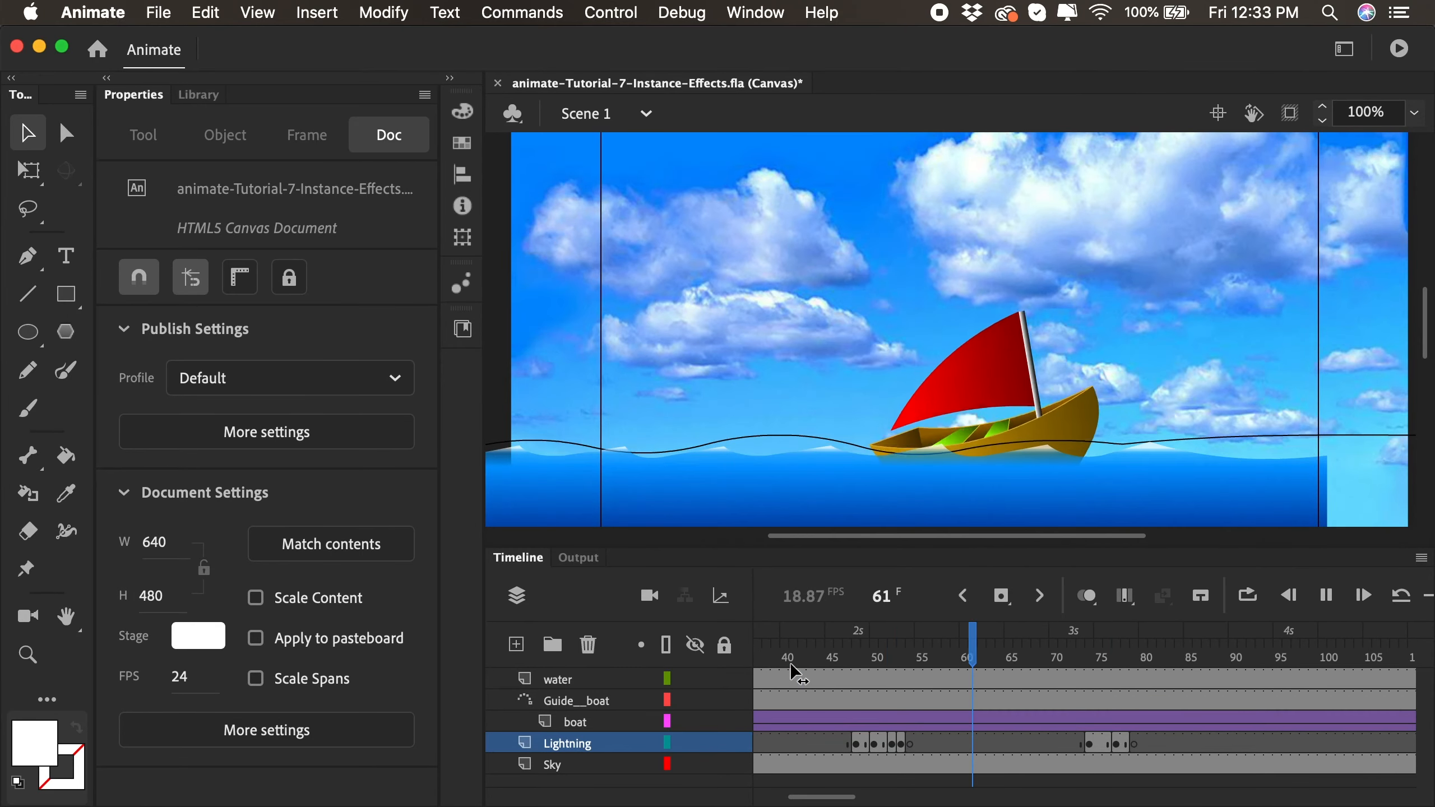
pyautogui.press('Return')
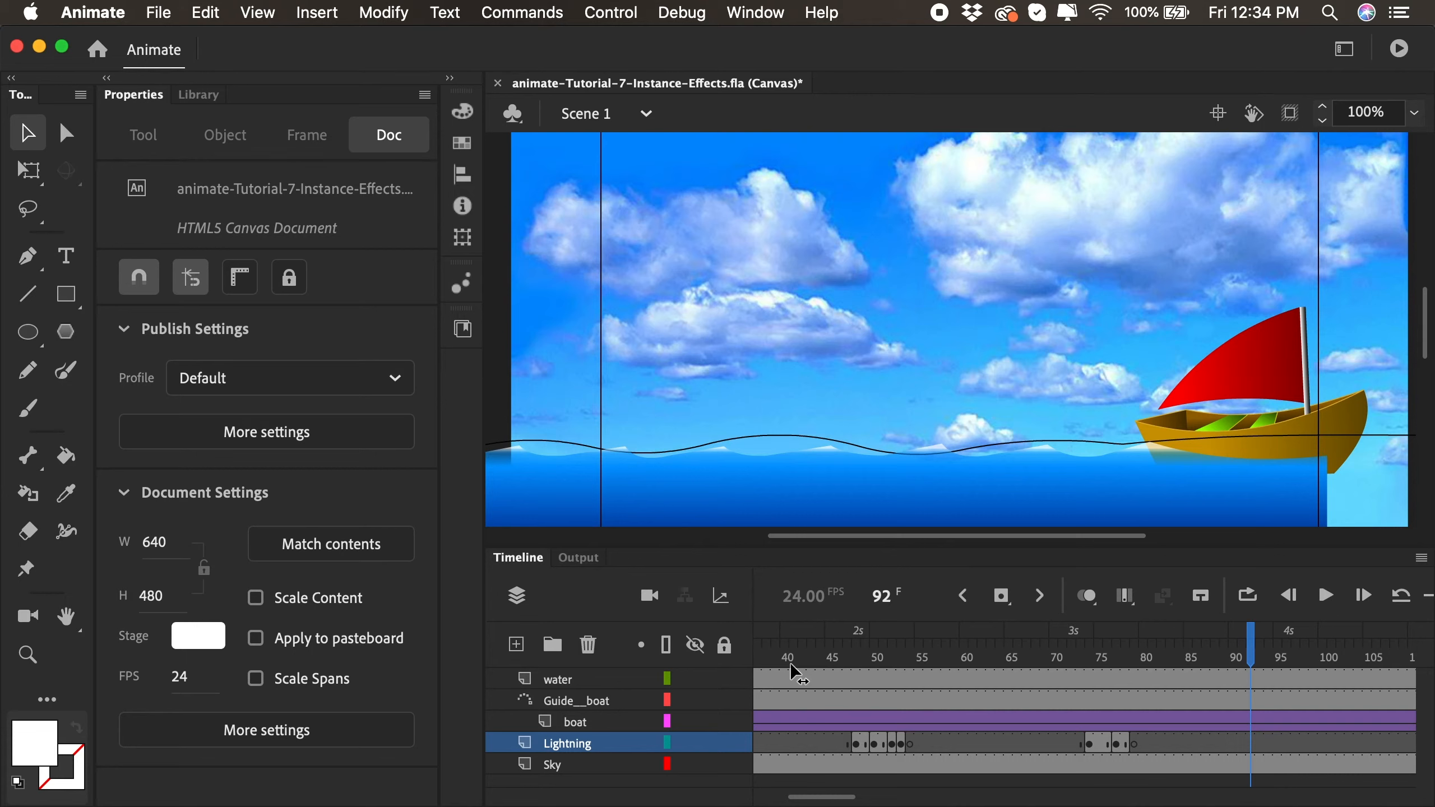
pyautogui.click(794, 658)
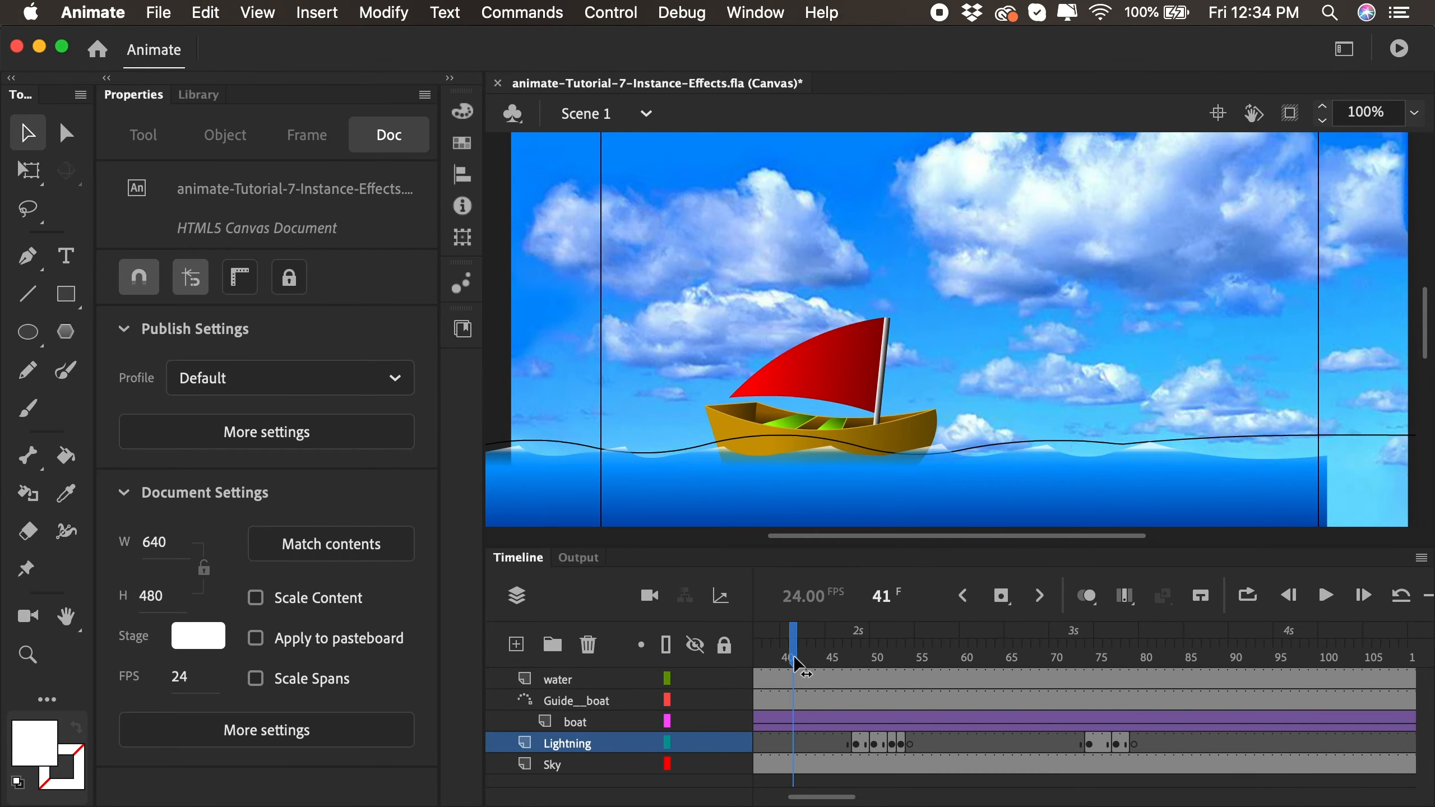
pyautogui.press('Return')
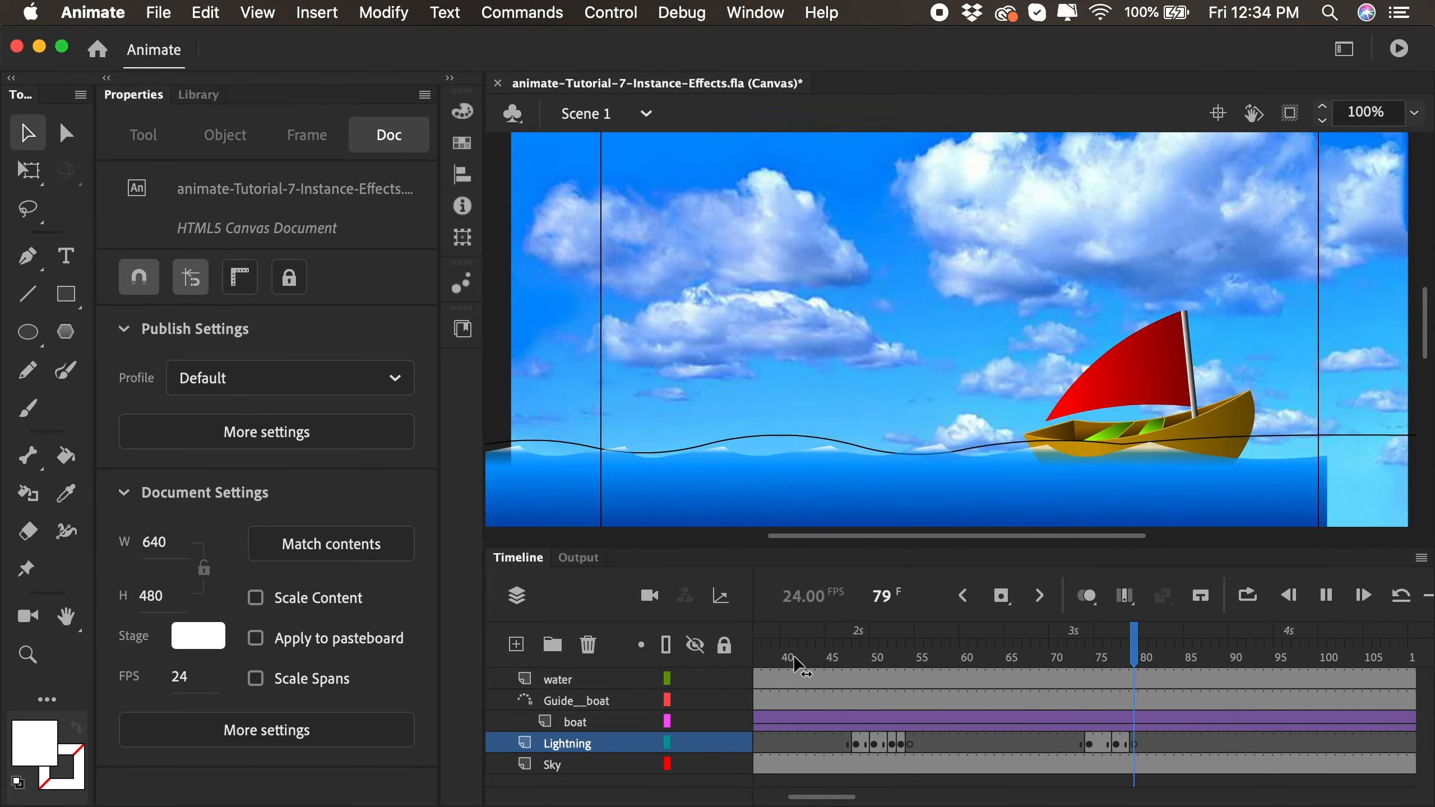
pyautogui.press('Return')
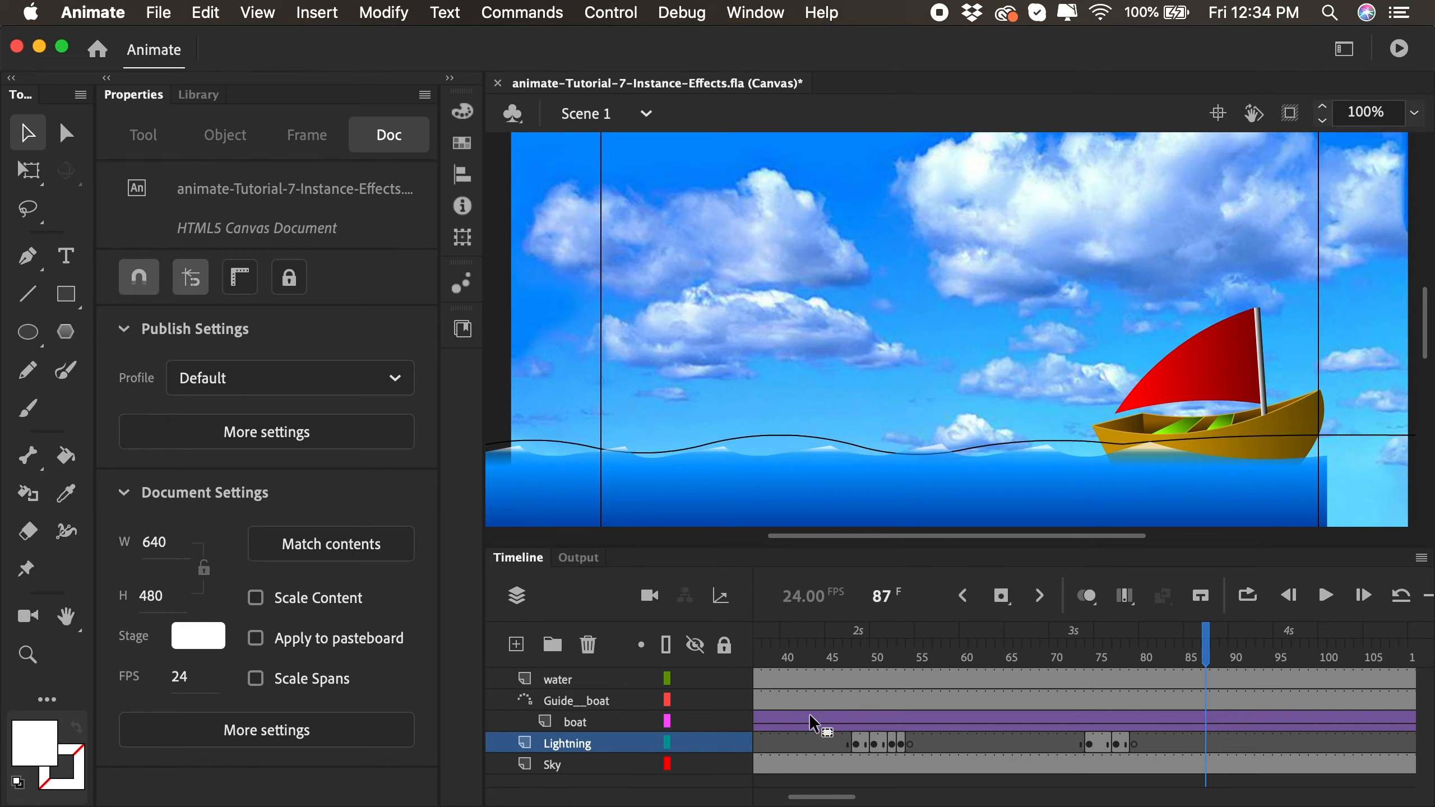
# - Convert the sky bitmap on the Sky layer to a graphic symbol named Sky-
pyautogui.click(792, 764)
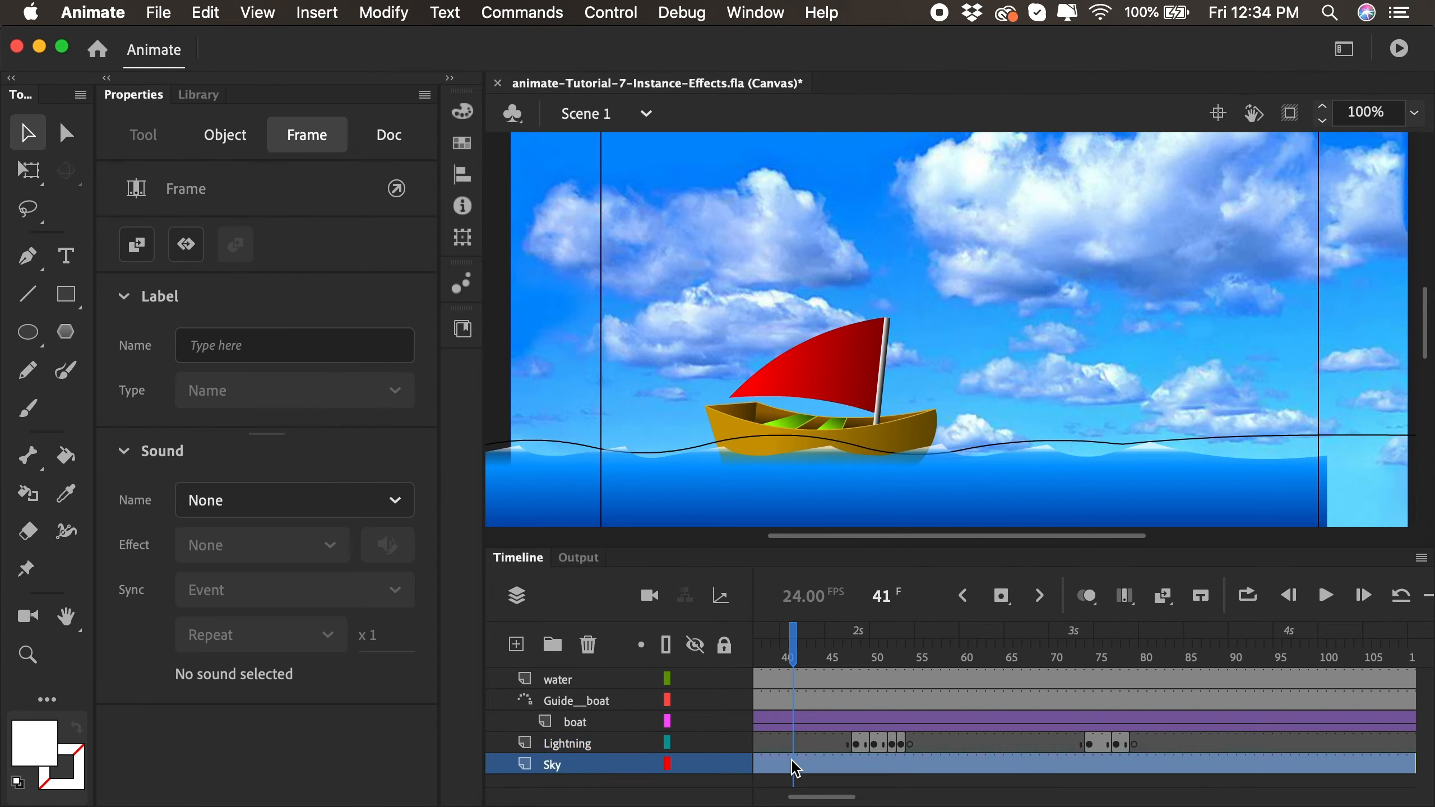
pyautogui.click(683, 300)
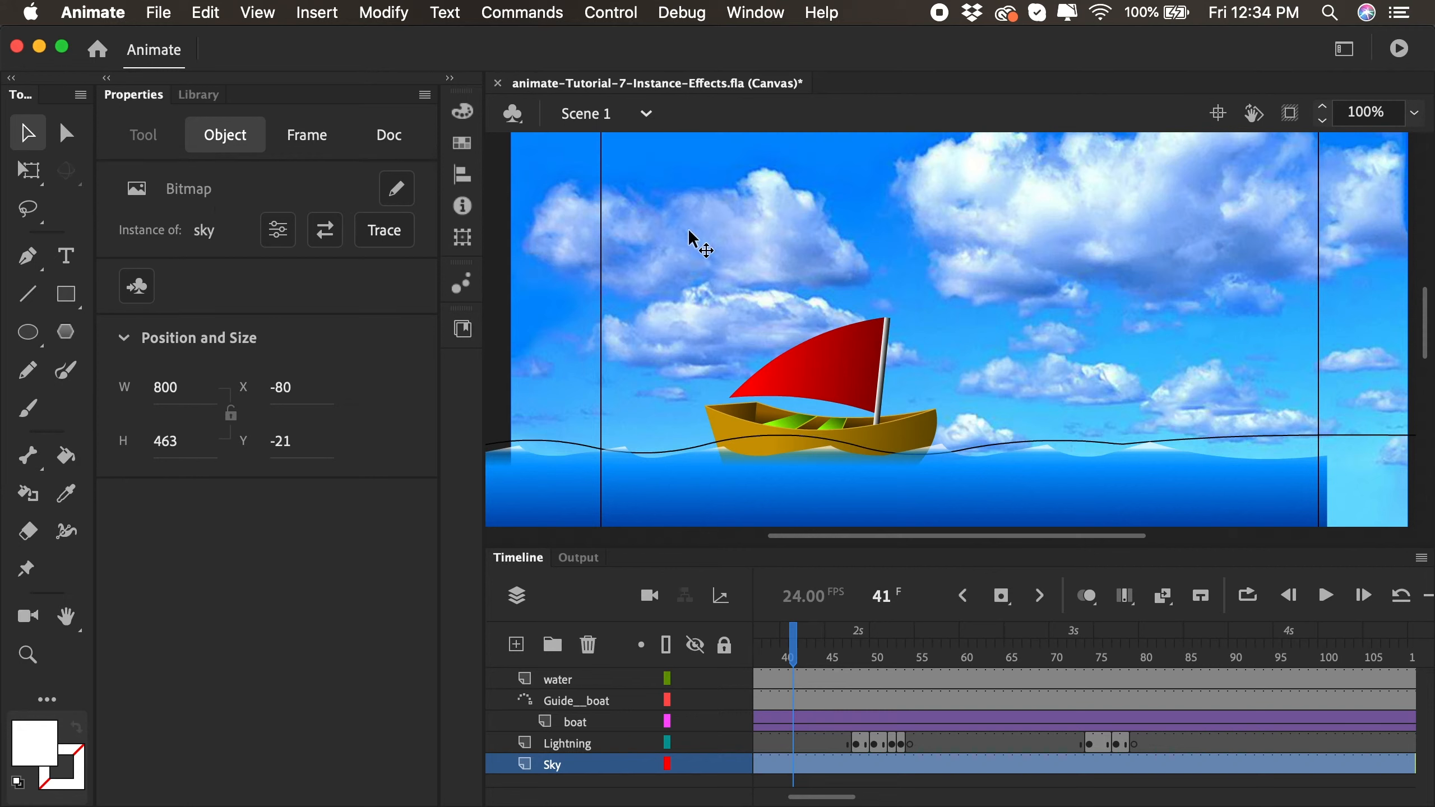
pyautogui.click(383, 12)
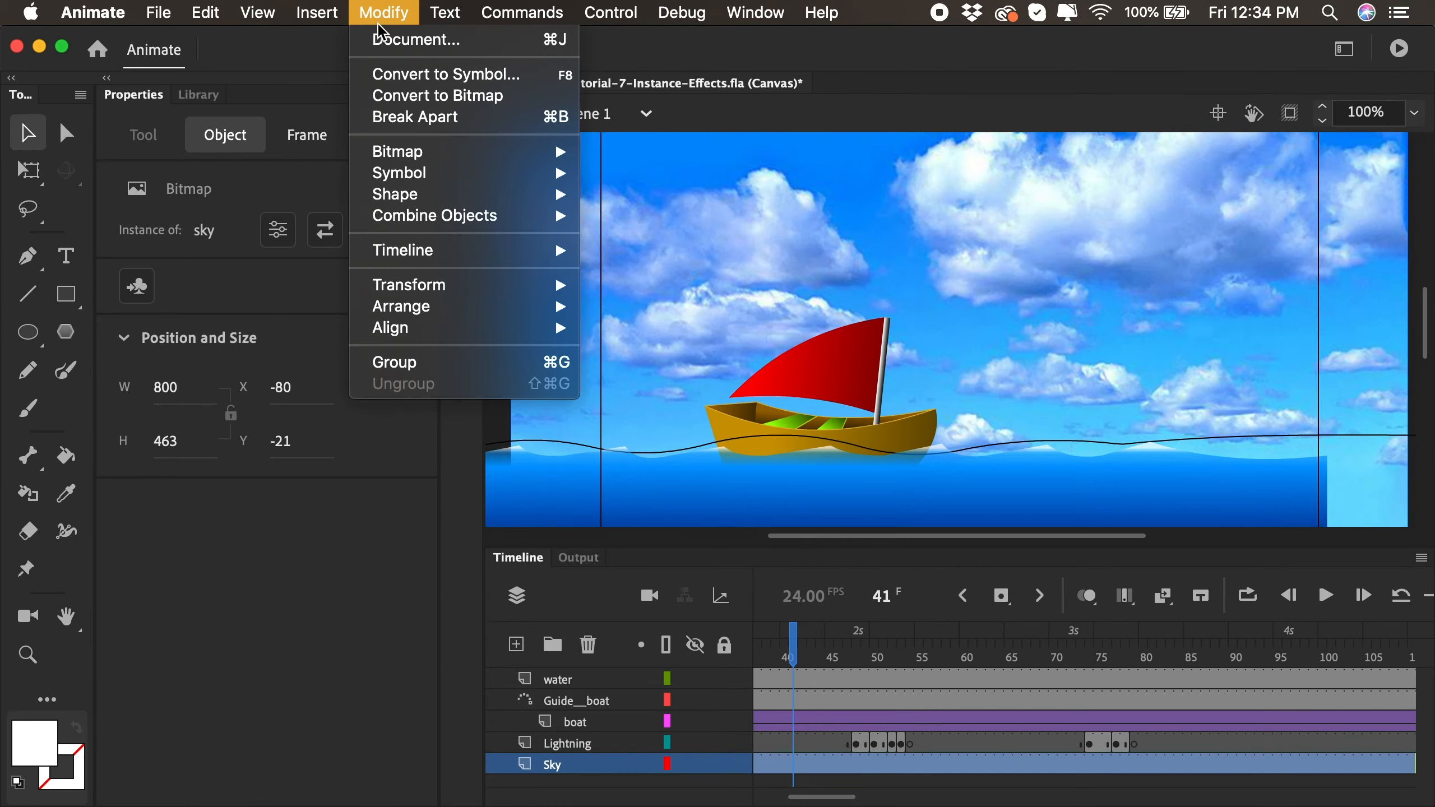
pyautogui.click(391, 75)
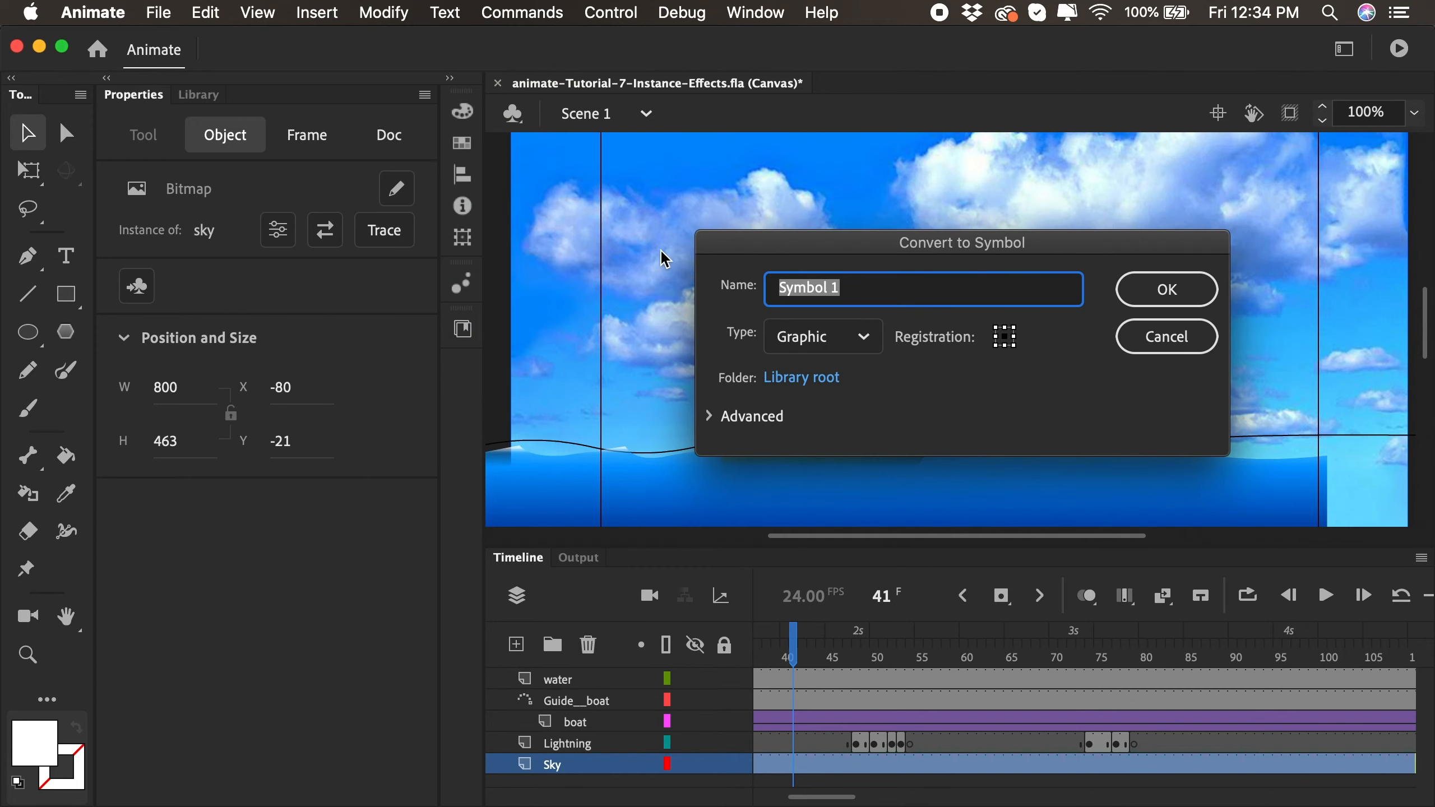
pyautogui.write('Sky')
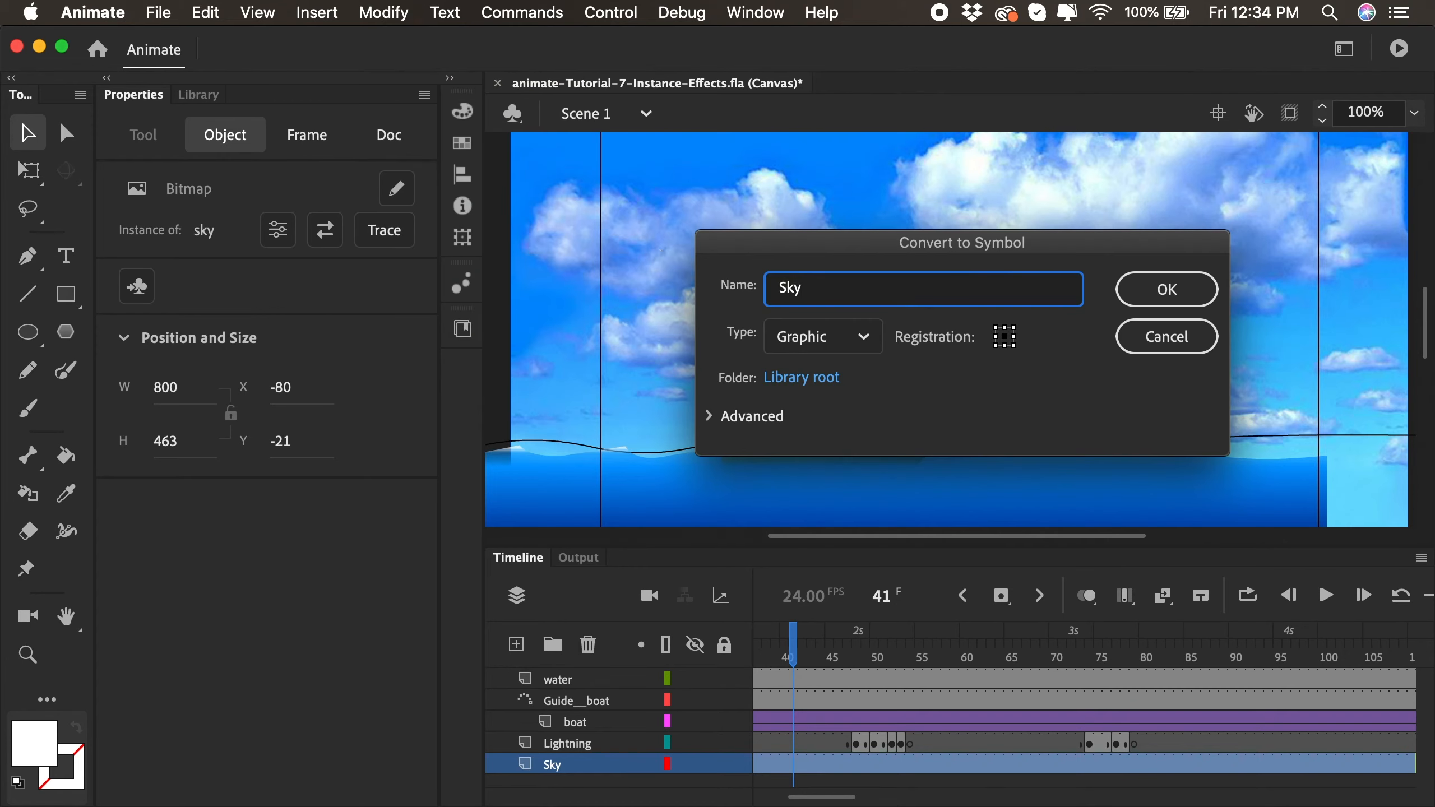
pyautogui.click(1150, 288)
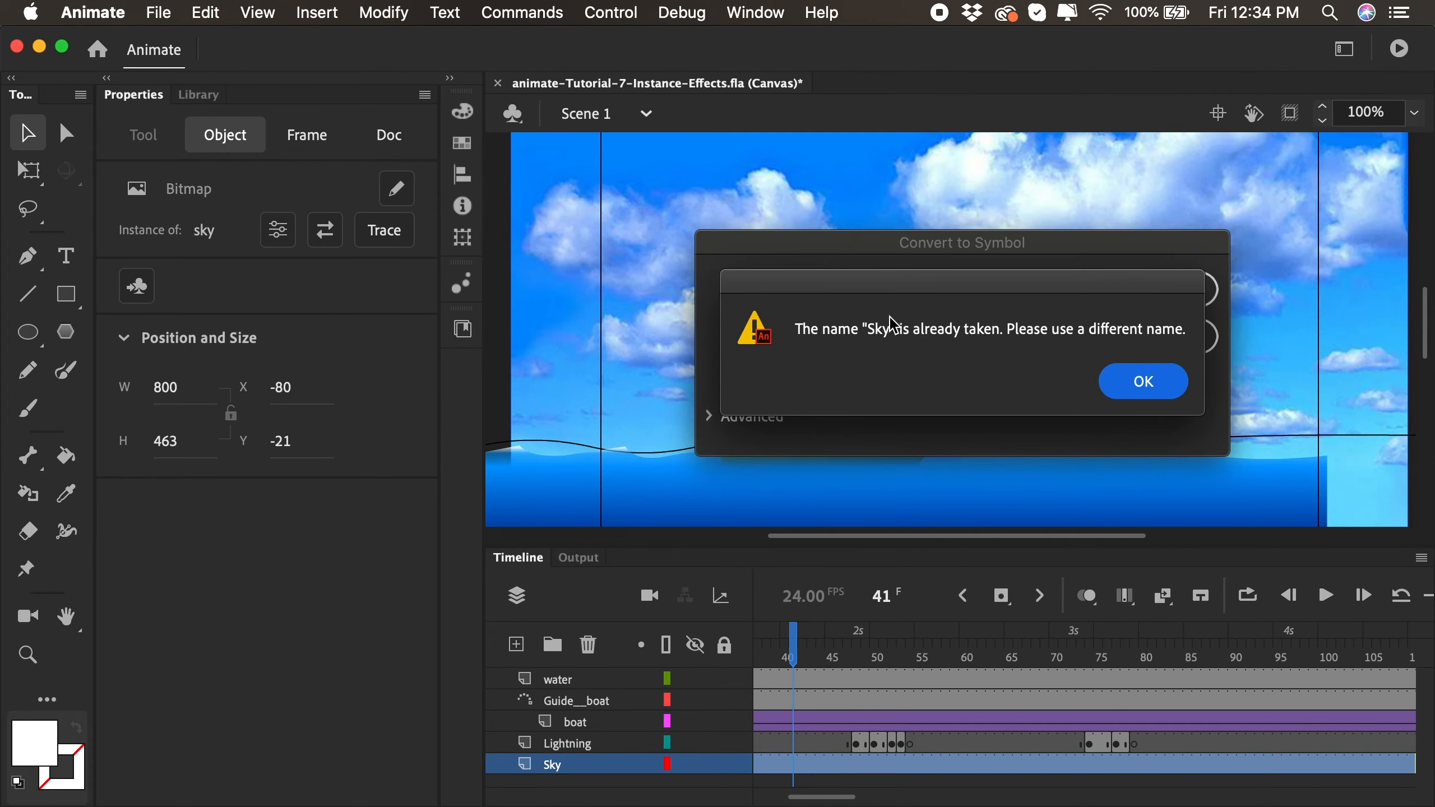
pyautogui.click(1103, 388)
pyautogui.click(816, 298)
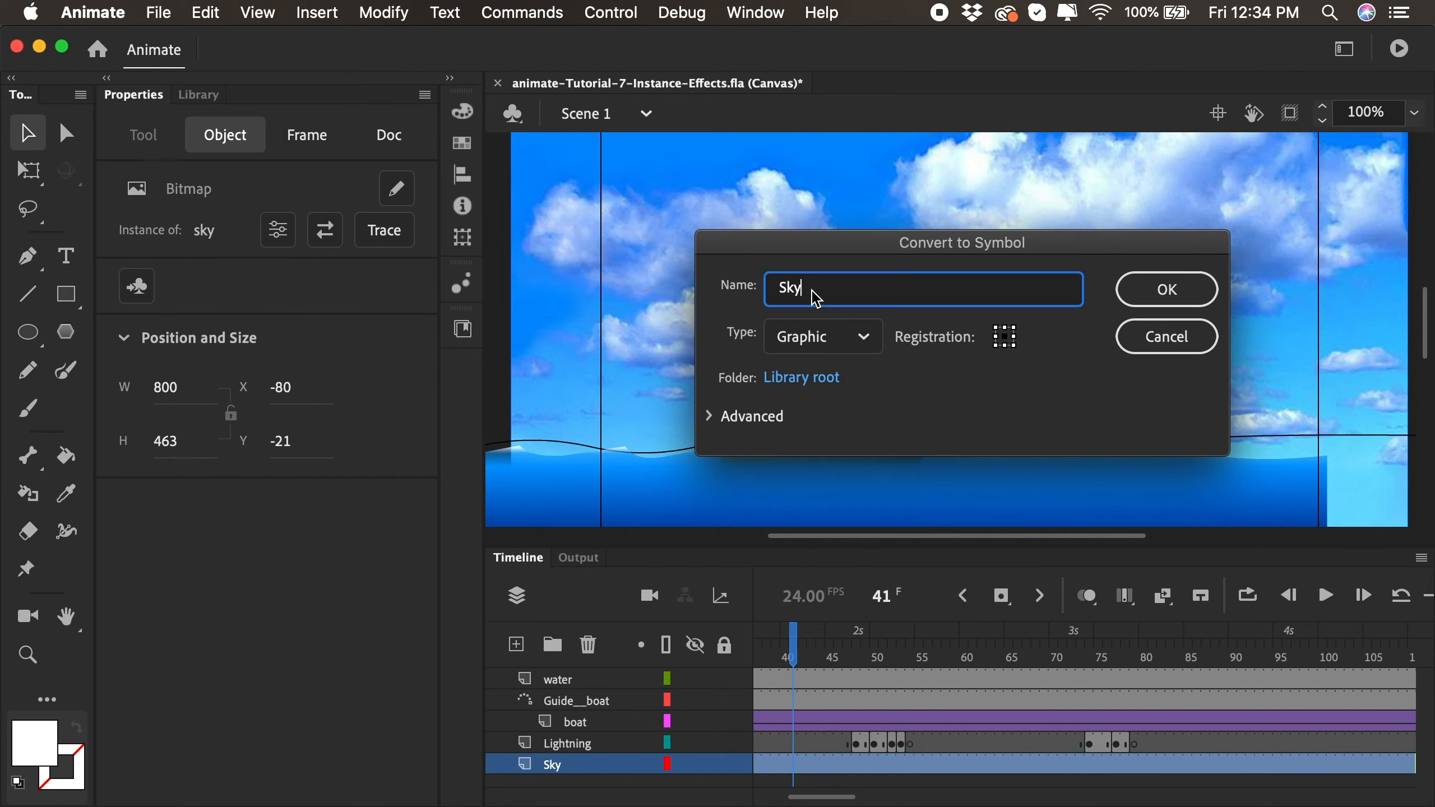
pyautogui.write('-')
pyautogui.click(1166, 298)
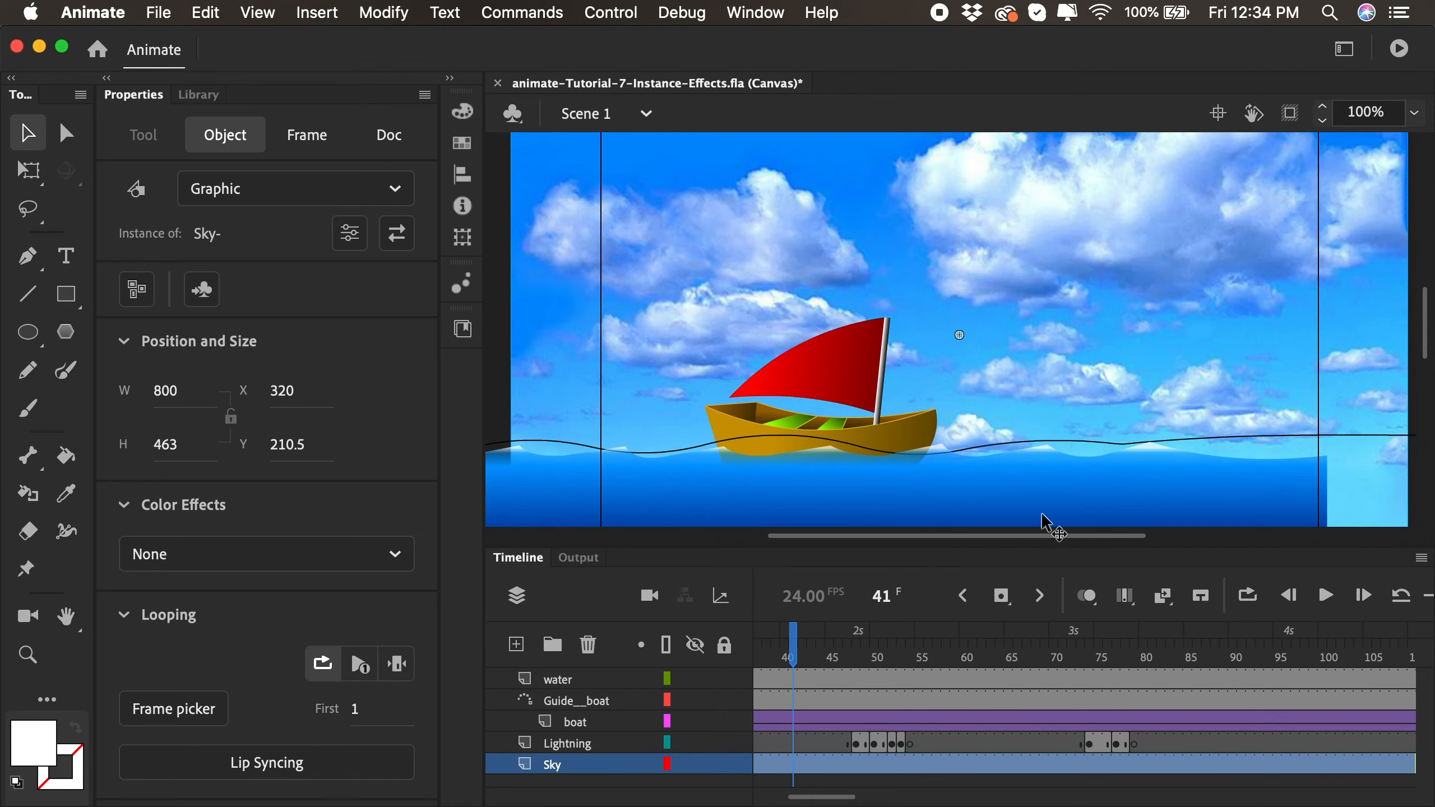
# - Insert keyframes at frames 32 and 42 of the Sky layer and create a classic tween between them
pyautogui.moveTo(760, 656); pyautogui.dragTo(1035, 670)
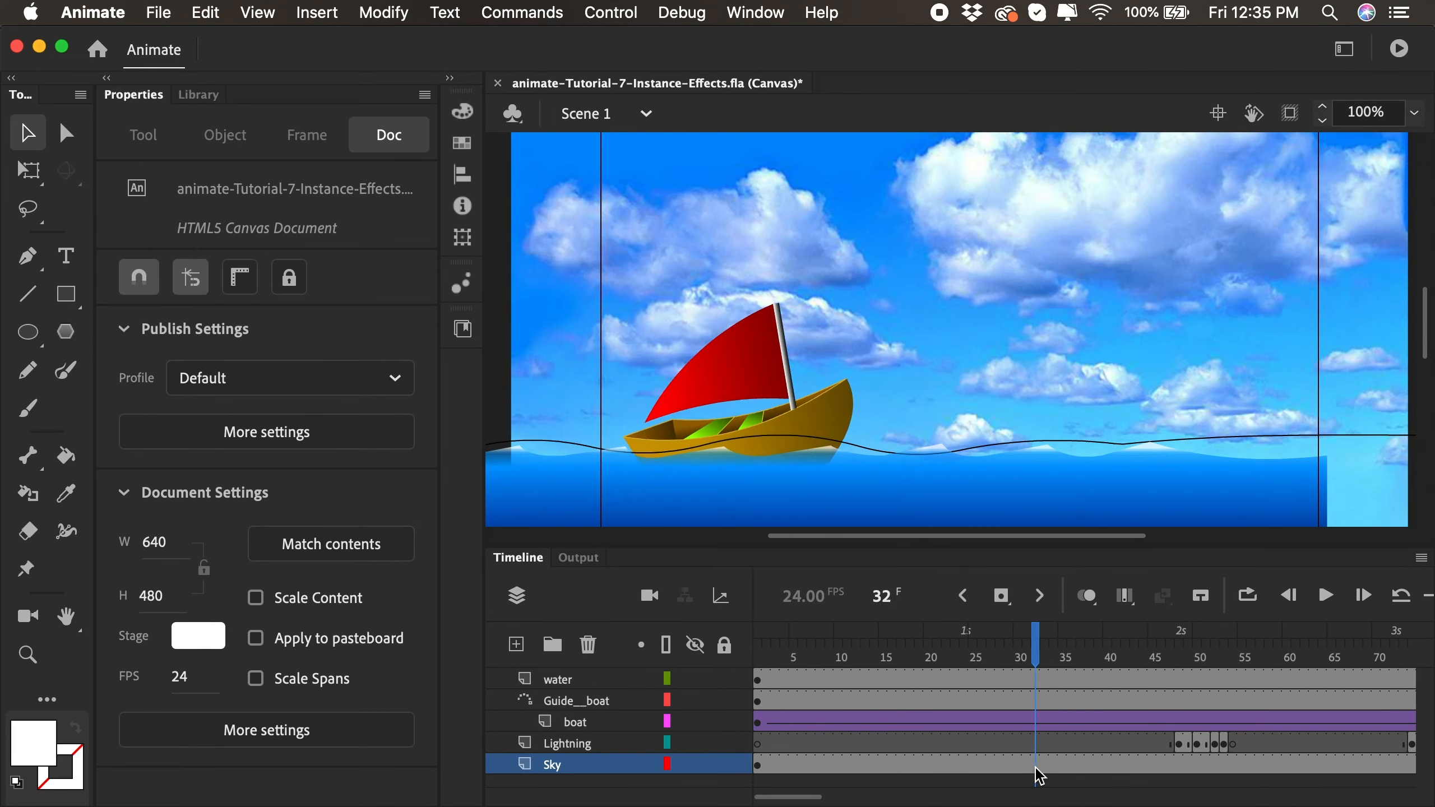
pyautogui.click(1001, 596)
pyautogui.moveTo(1037, 657); pyautogui.dragTo(1125, 659)
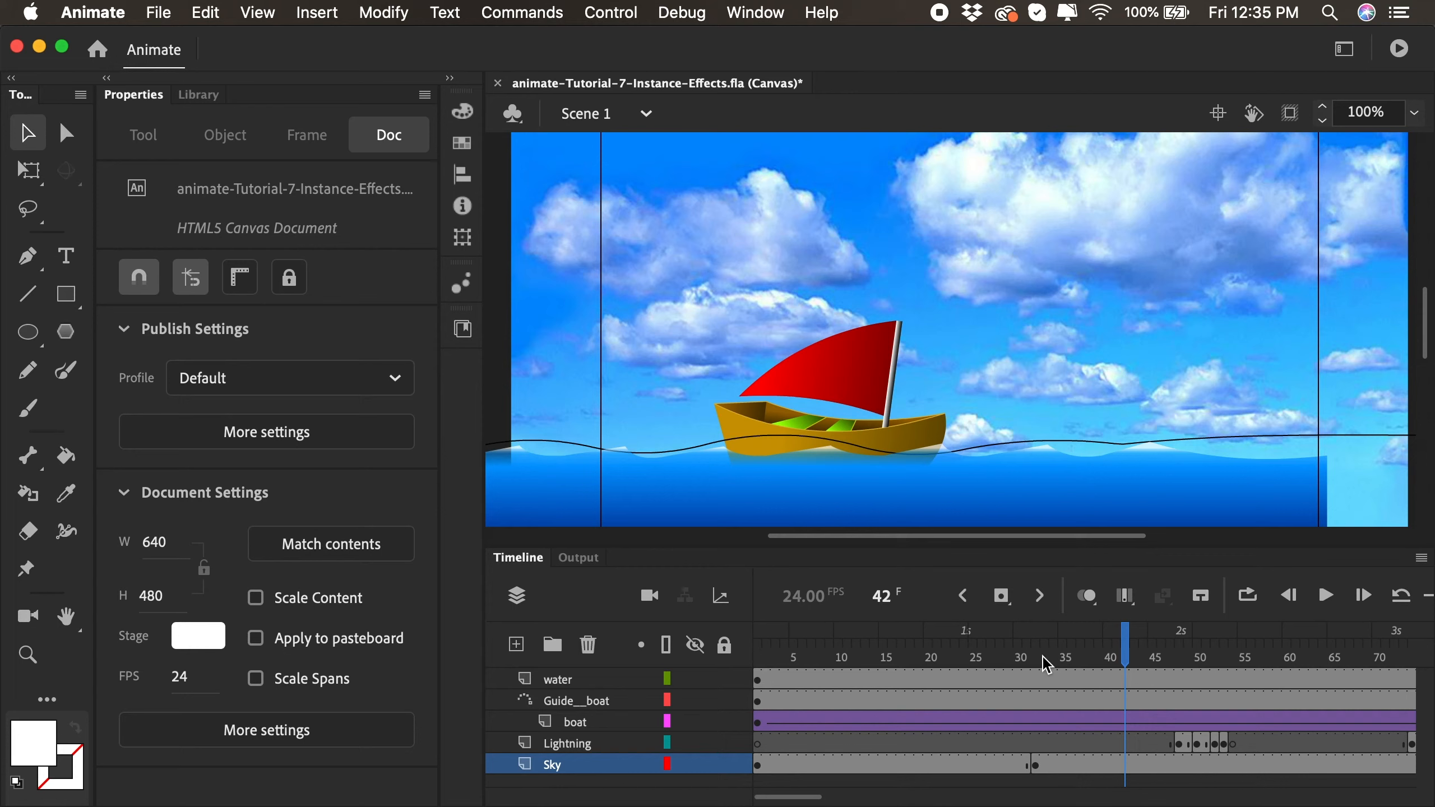
pyautogui.rightClick(1062, 758)
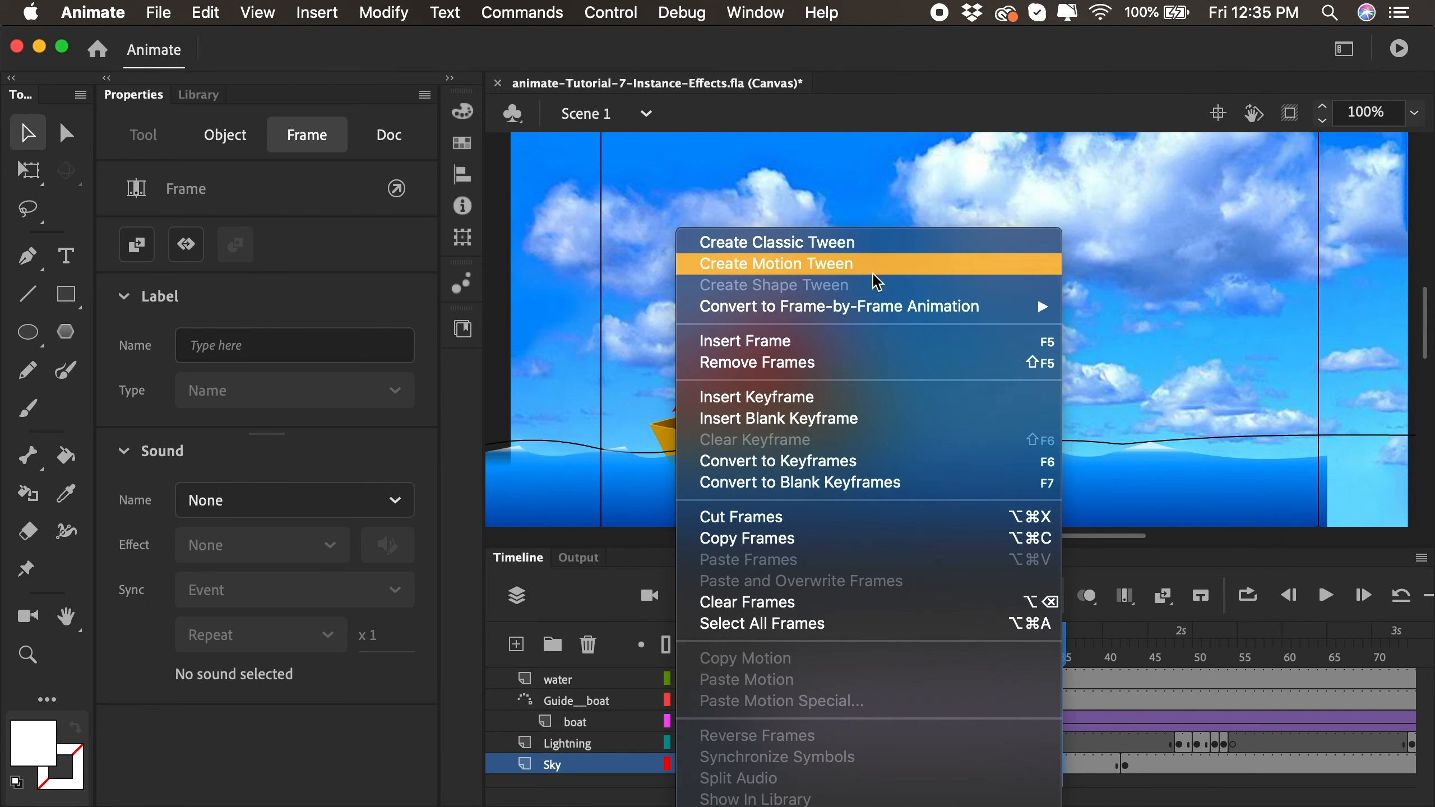
pyautogui.click(954, 242)
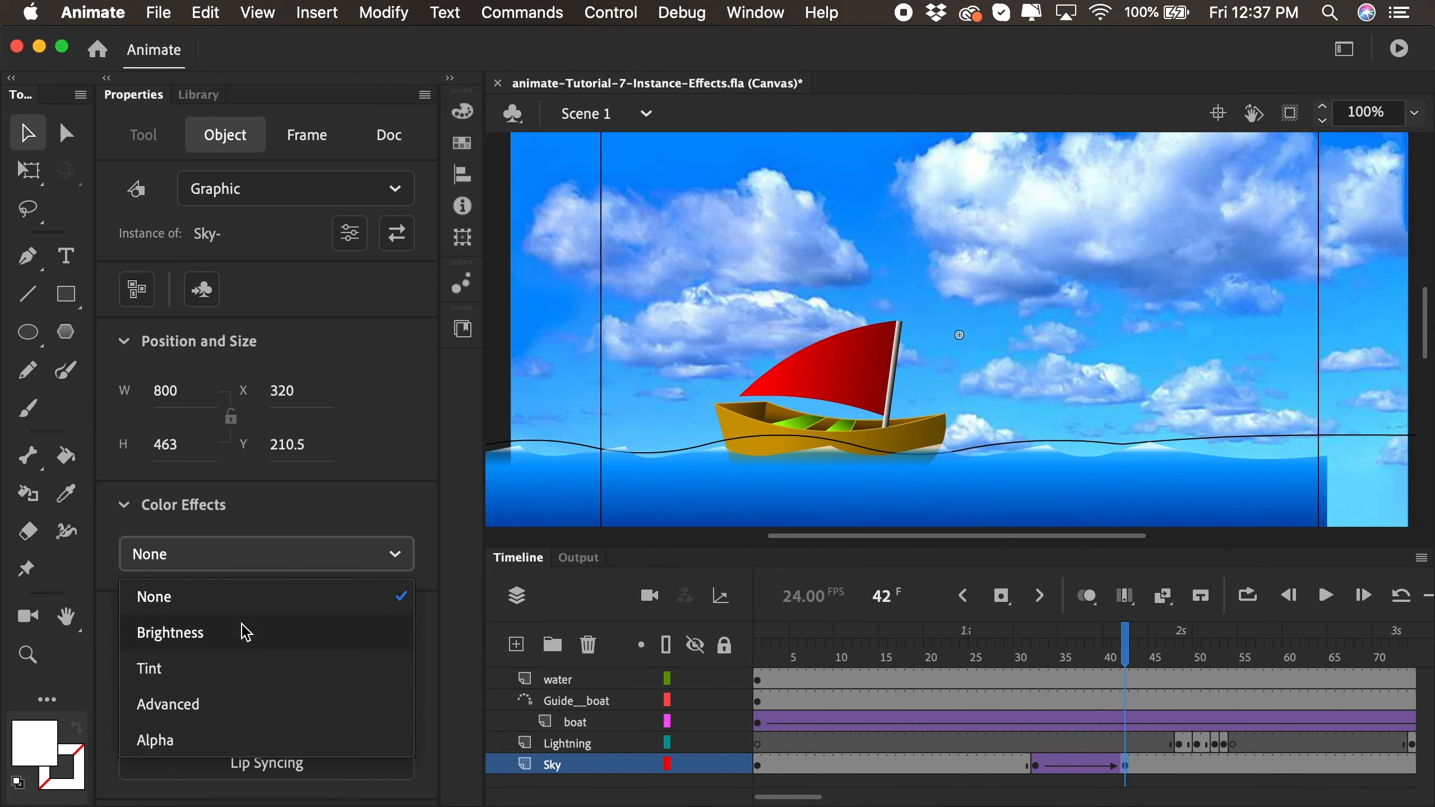
# - Try a Tint color effect on the sky instance at frame 42, using grey #666666 at about 71%
pyautogui.click(295, 555)
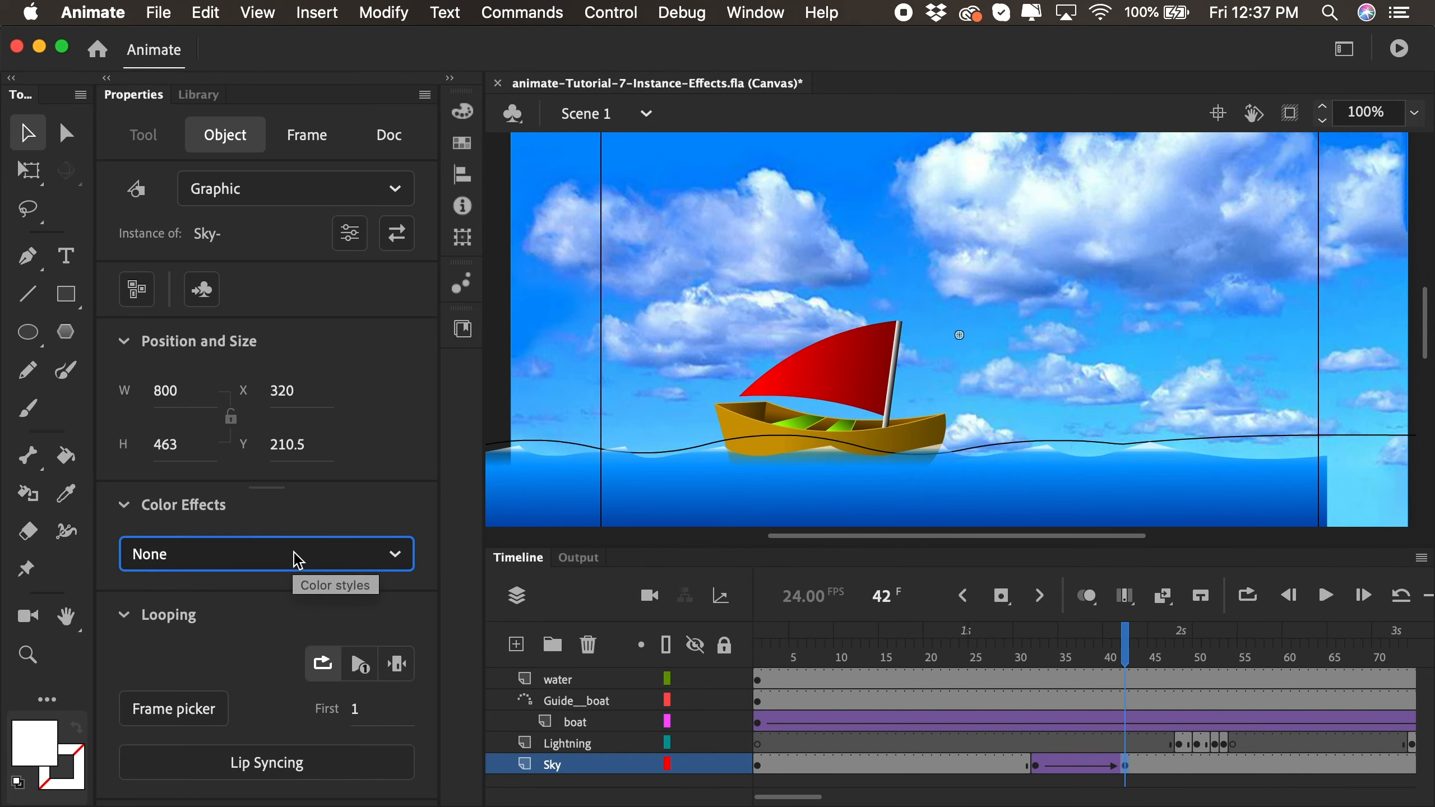
pyautogui.click(297, 556)
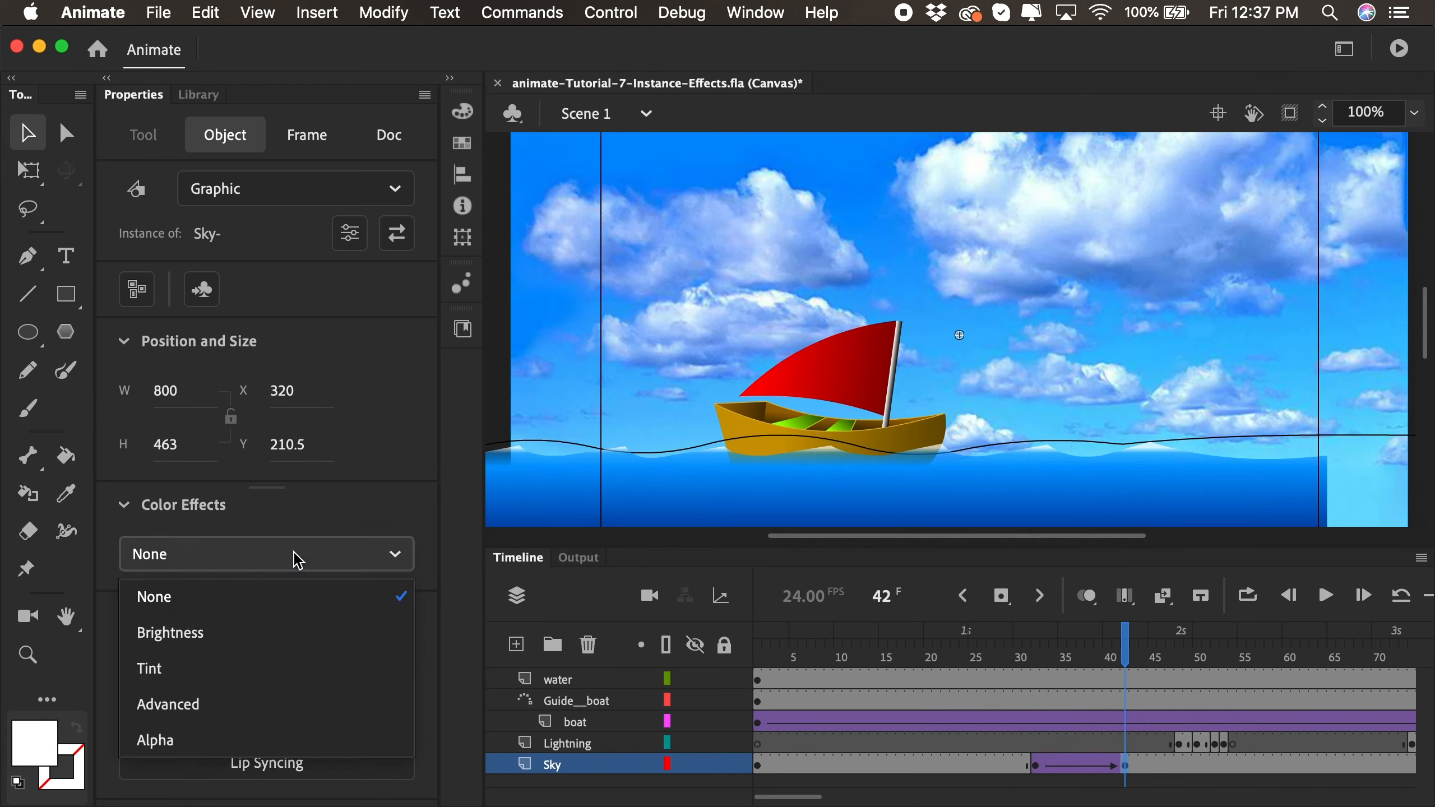
pyautogui.click(216, 669)
pyautogui.click(388, 561)
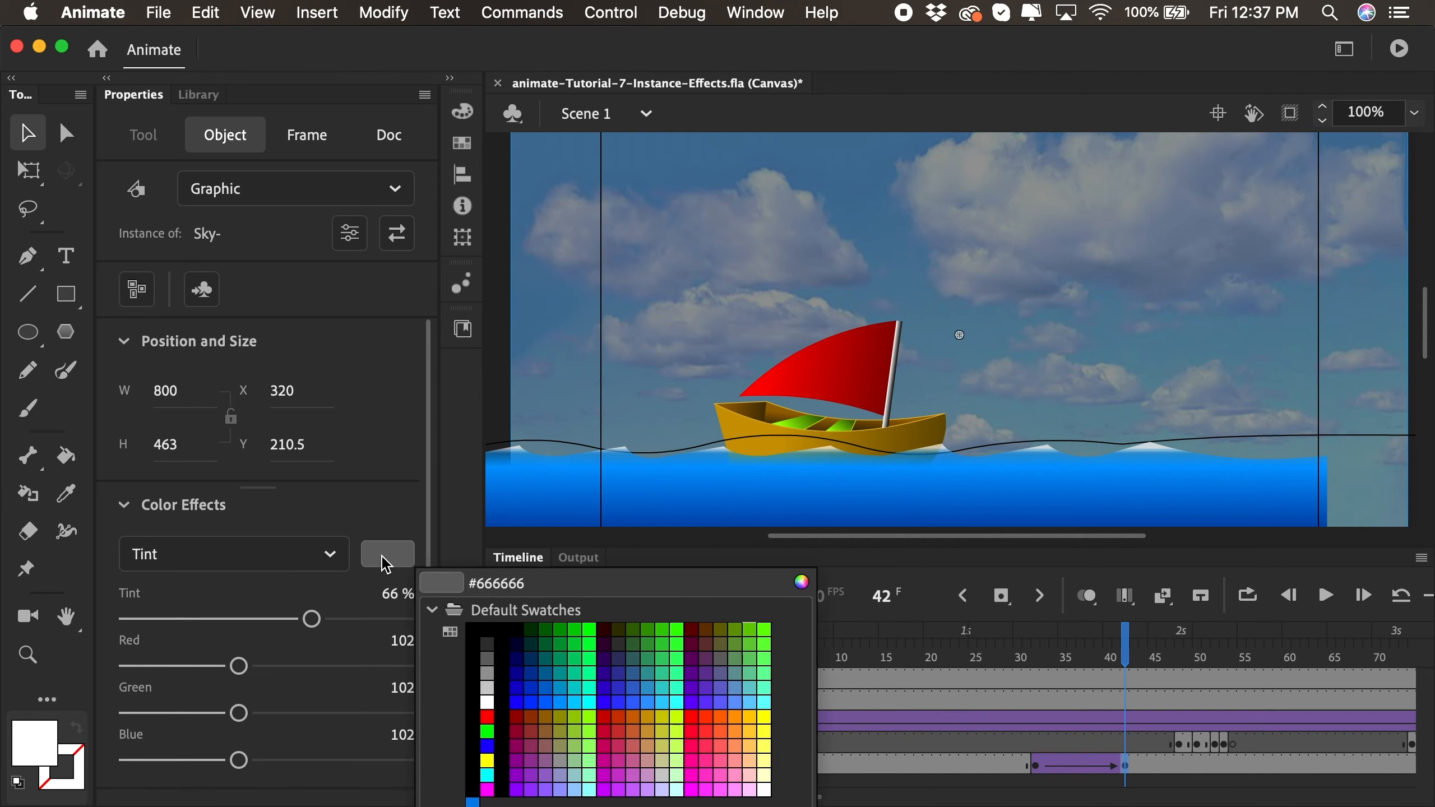
pyautogui.click(490, 661)
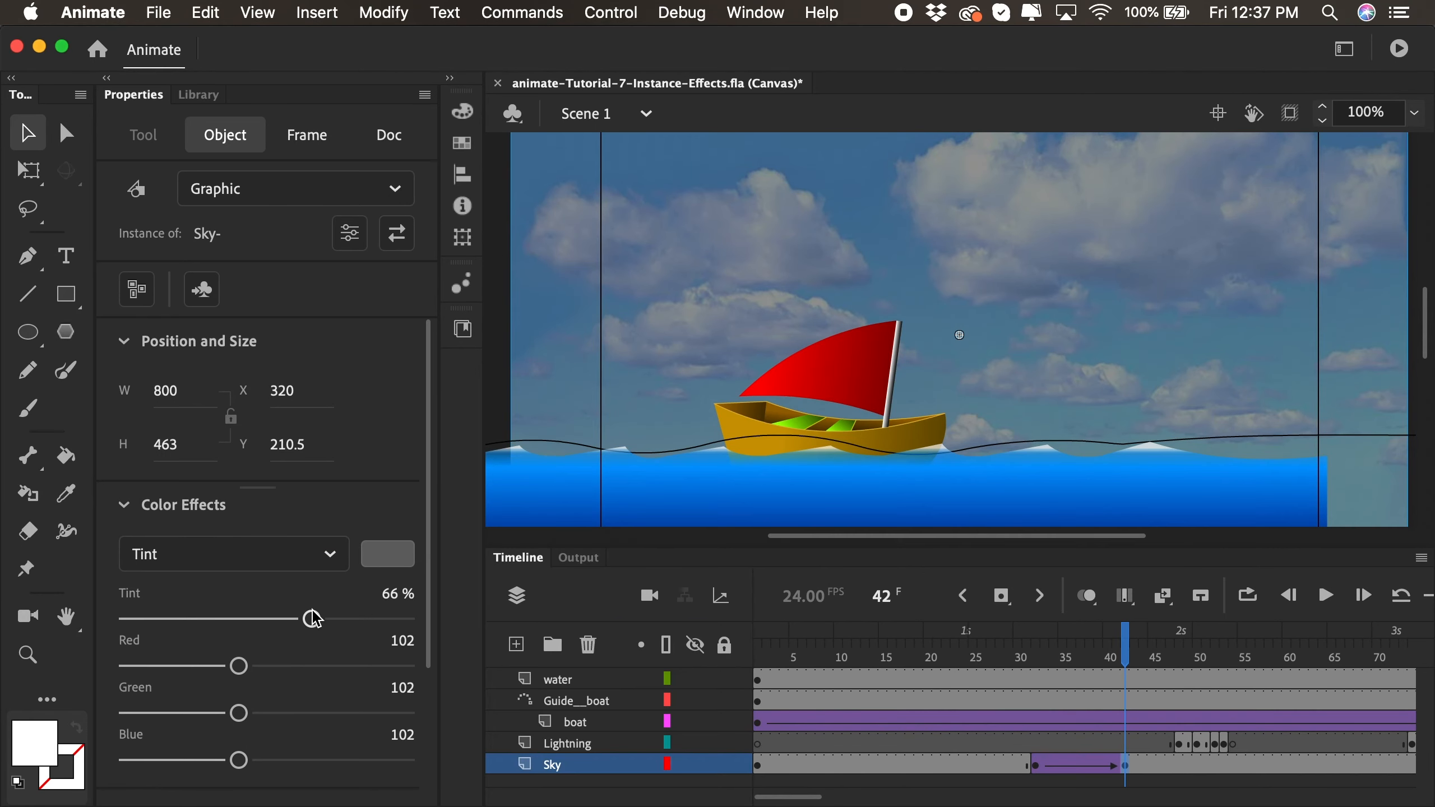
pyautogui.moveTo(312, 620)
pyautogui.mouseDown()
pyautogui.moveTo(382, 623)
pyautogui.moveTo(330, 624)
pyautogui.mouseUp()
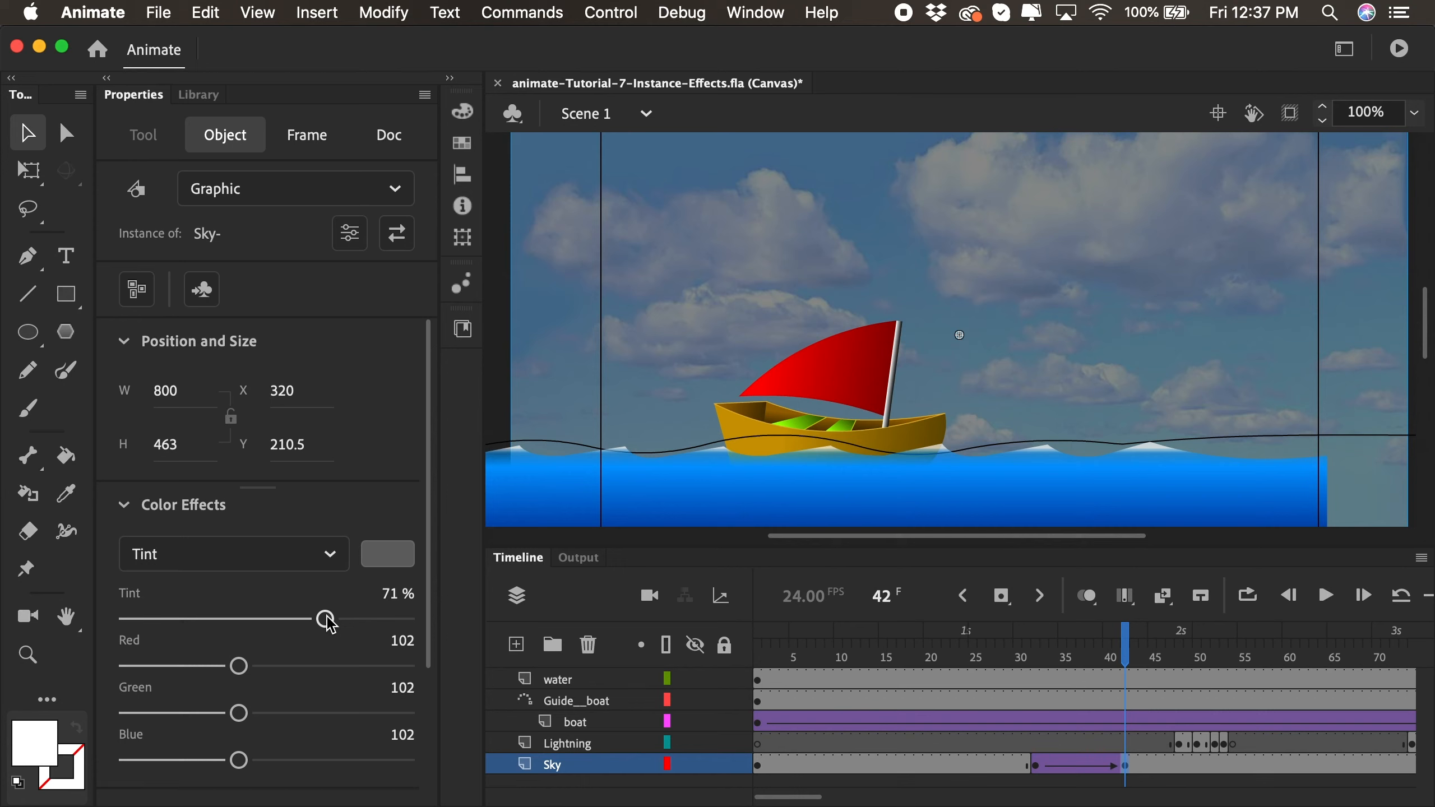
# - Apply an Alpha color effect of 46% to the sky instance at frame 42 and scrub through the fade
pyautogui.click(328, 554)
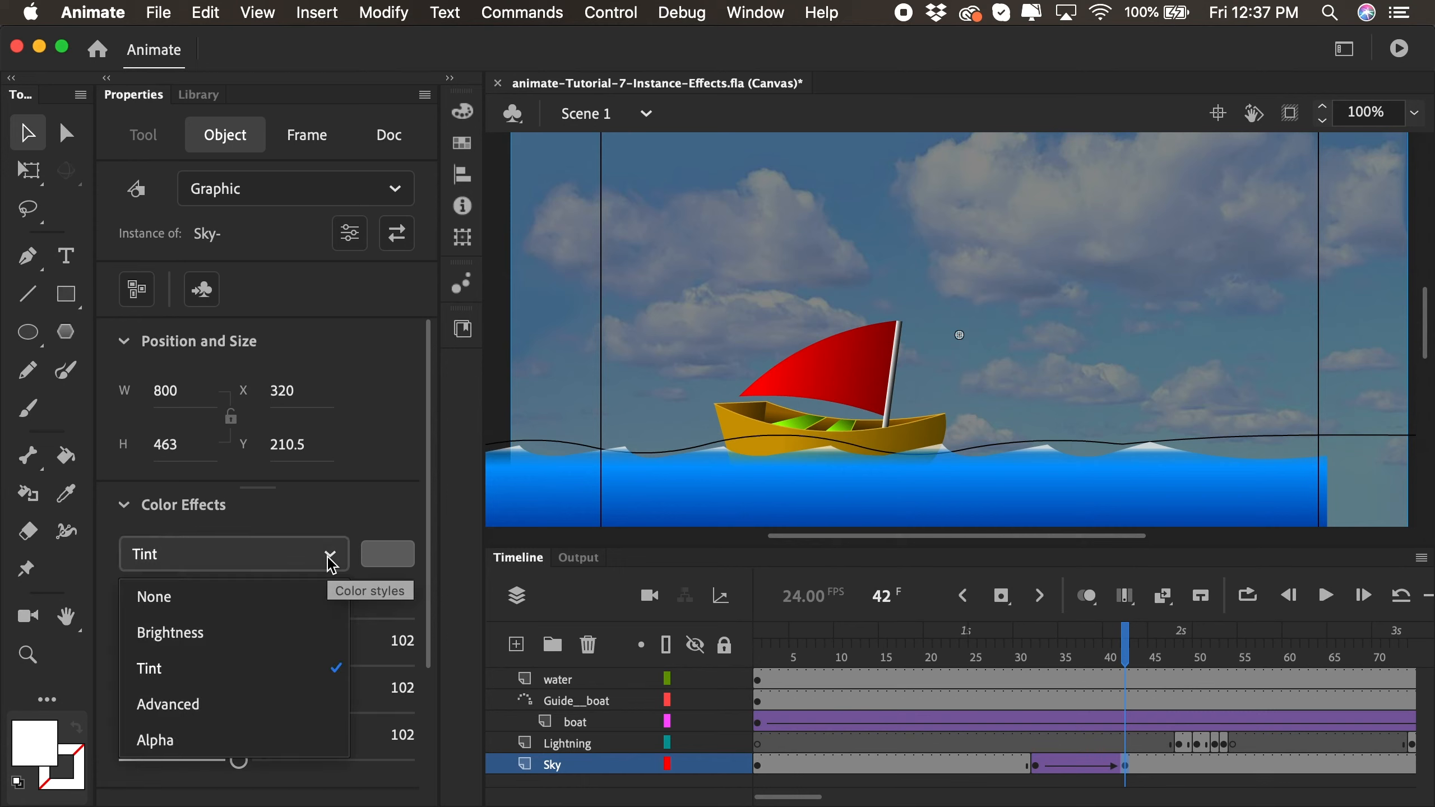
pyautogui.click(209, 742)
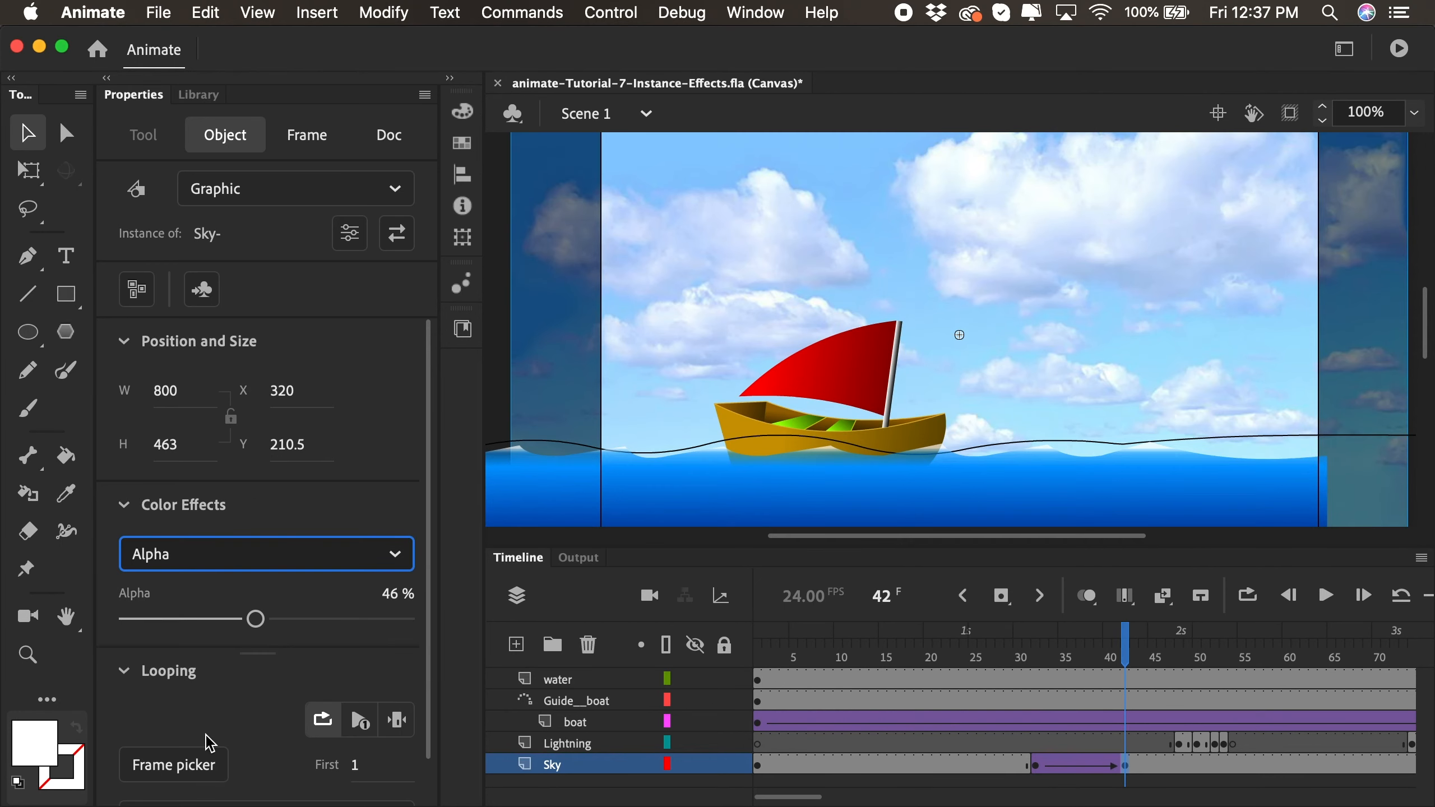
pyautogui.moveTo(999, 661); pyautogui.dragTo(1116, 662)
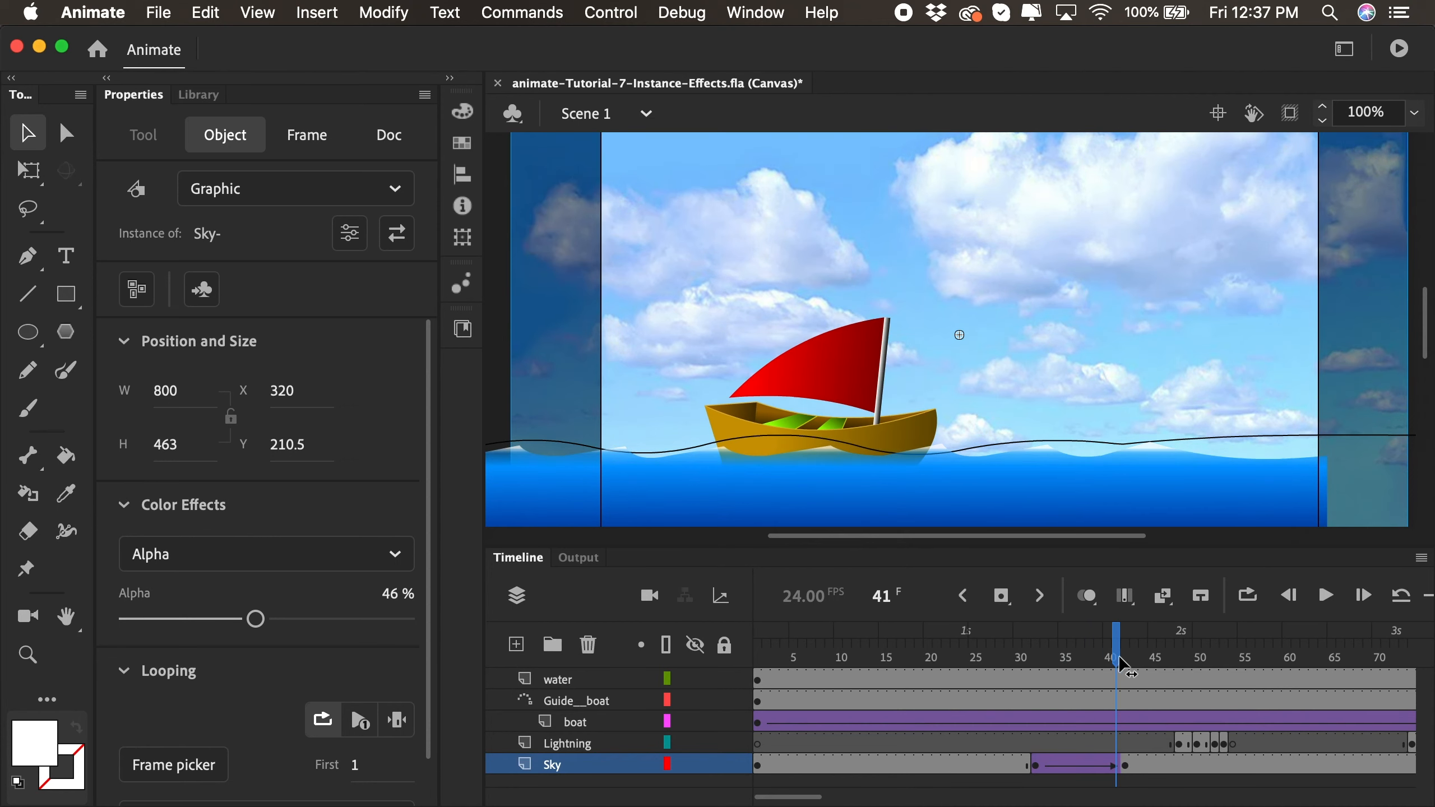
pyautogui.click(1124, 665)
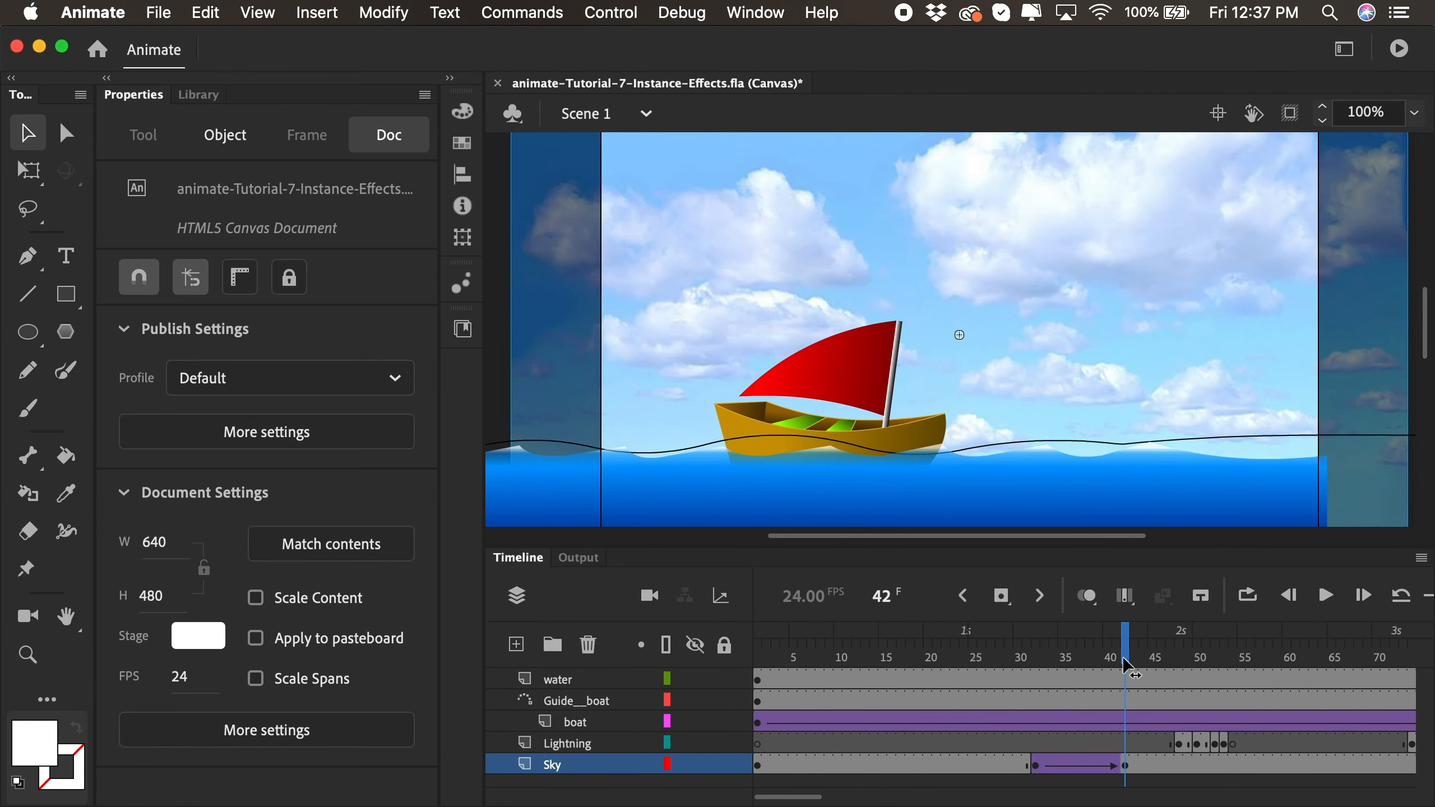
# - Try a grey #666666 stage color with the Sky layer temporarily hidden, and scrub through the sky fade
pyautogui.click(696, 765)
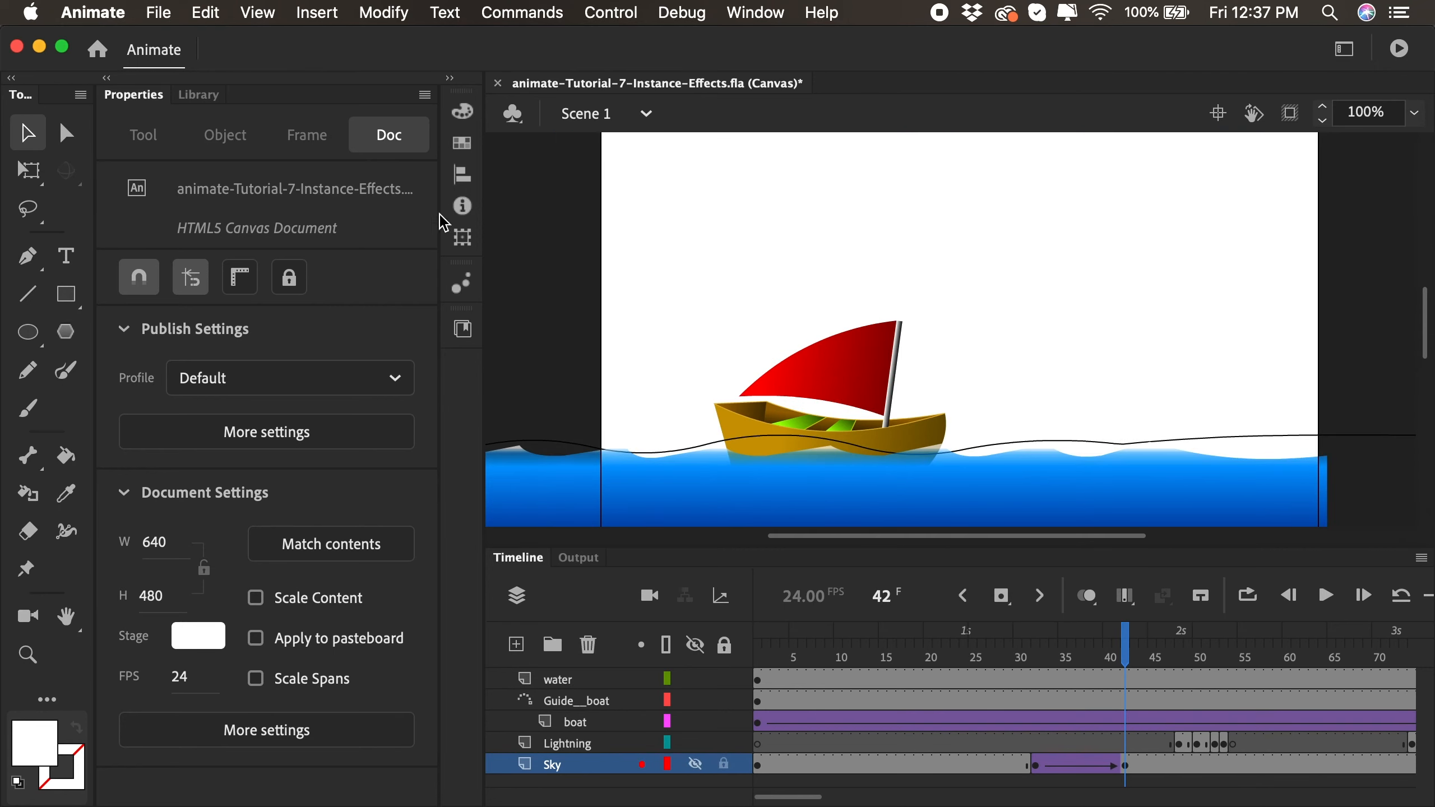
pyautogui.click(376, 16)
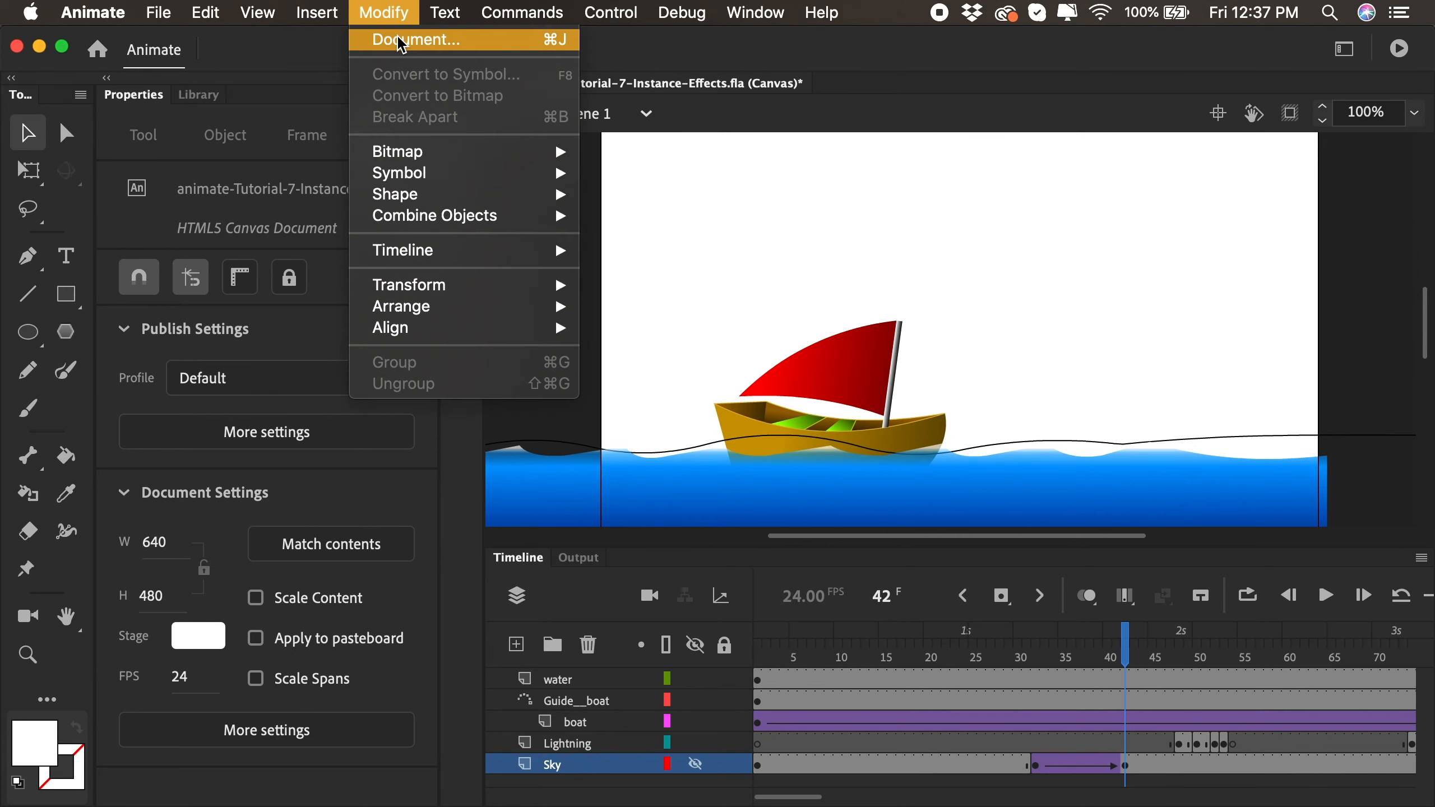
pyautogui.click(401, 41)
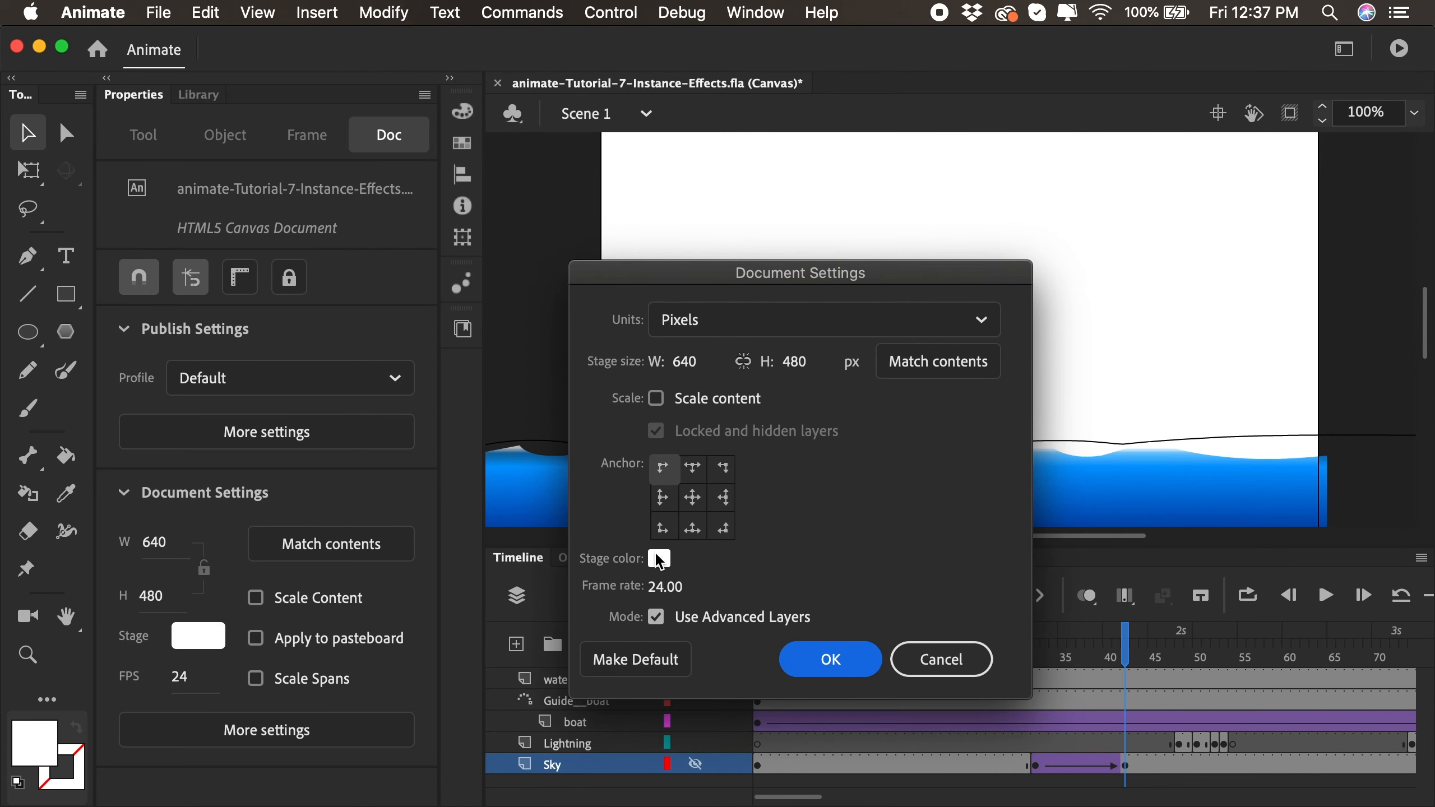
pyautogui.click(660, 559)
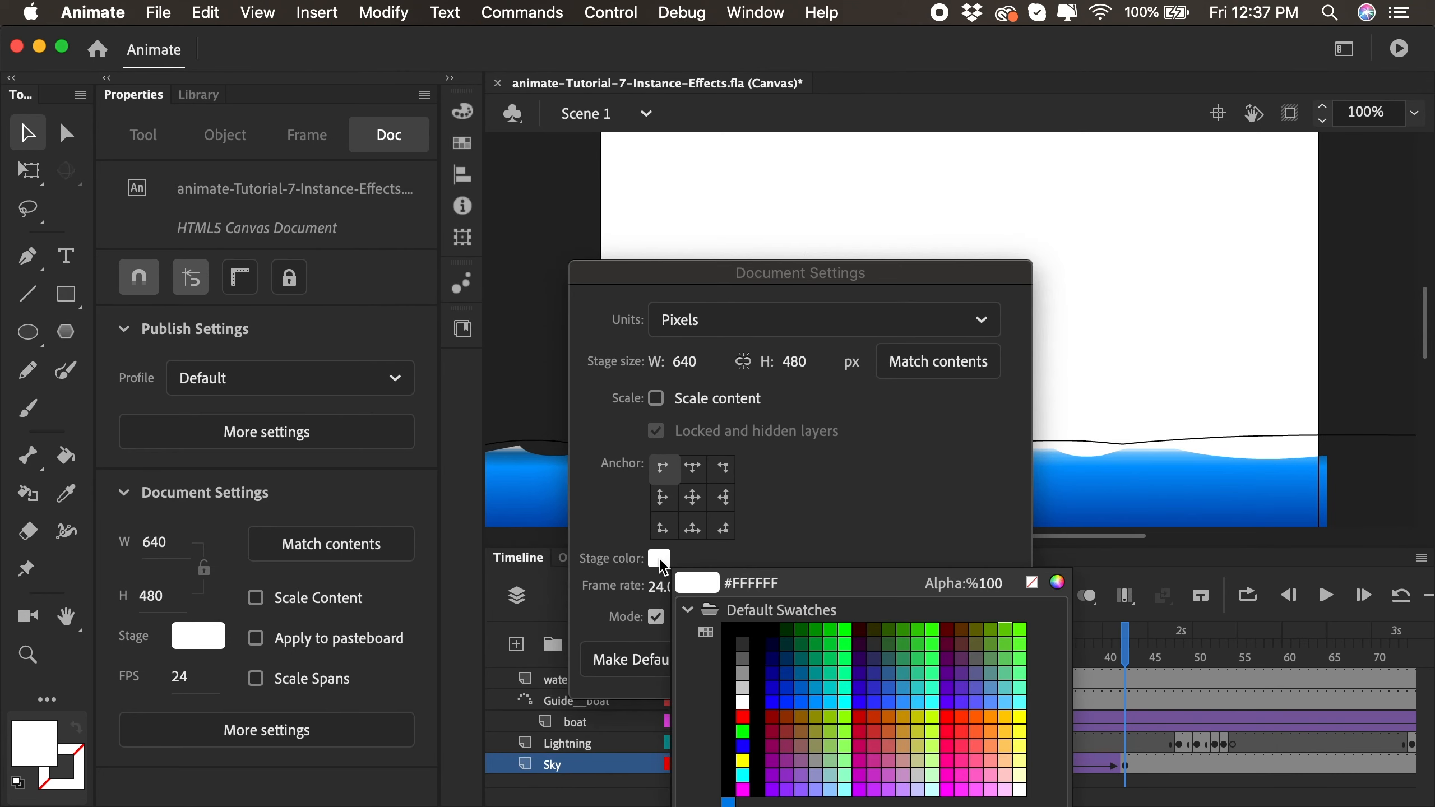
pyautogui.click(744, 659)
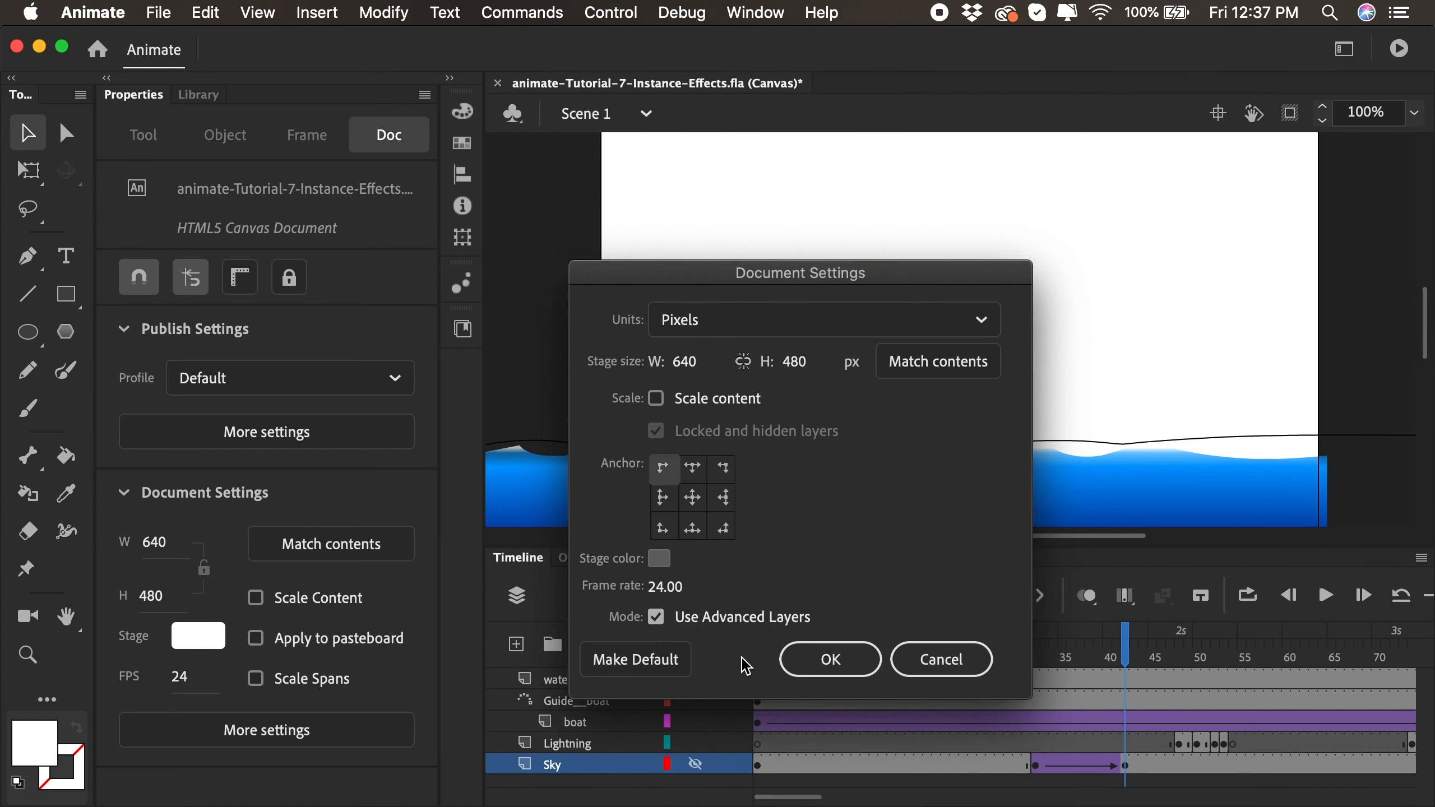
pyautogui.click(828, 659)
pyautogui.click(697, 764)
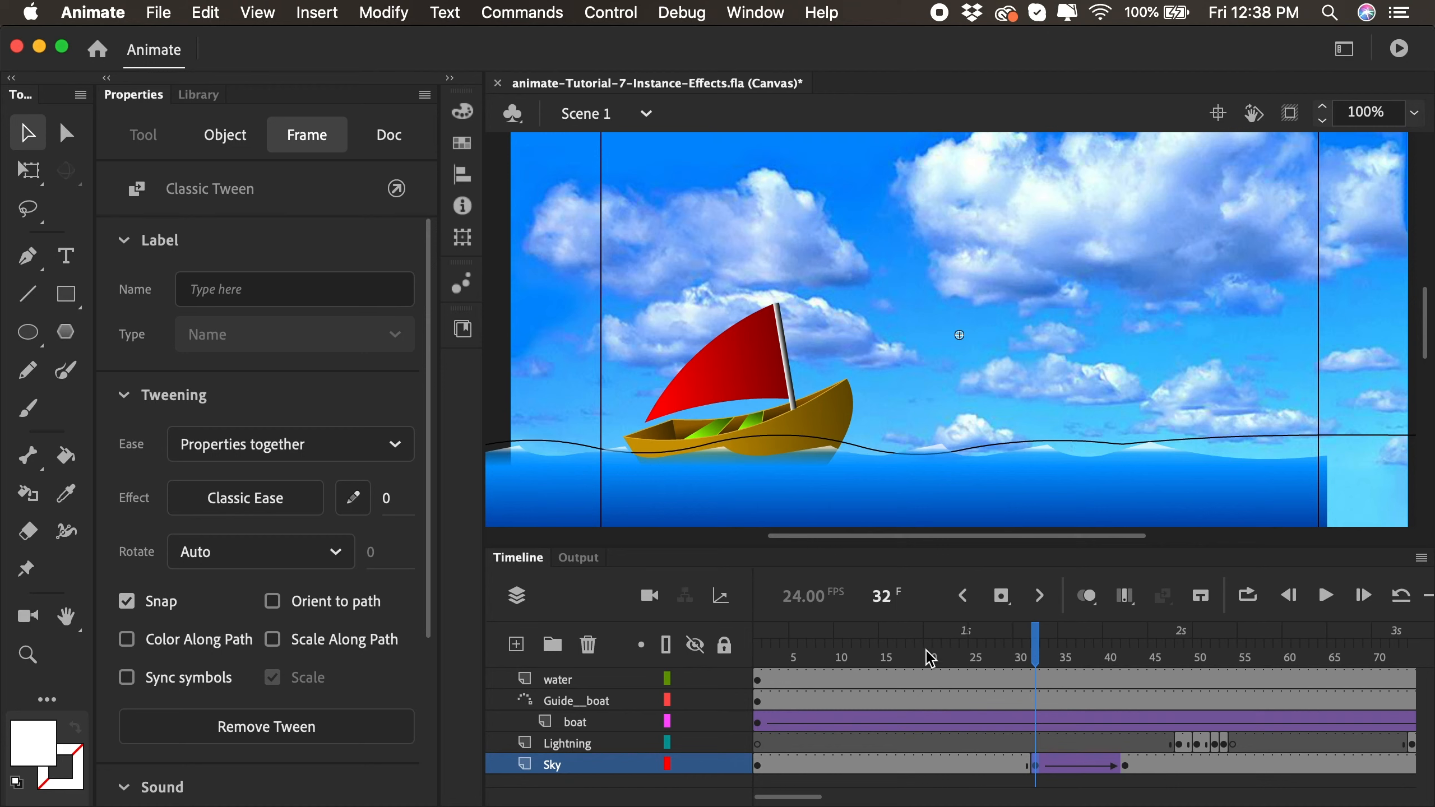
pyautogui.moveTo(1001, 656); pyautogui.dragTo(1132, 659)
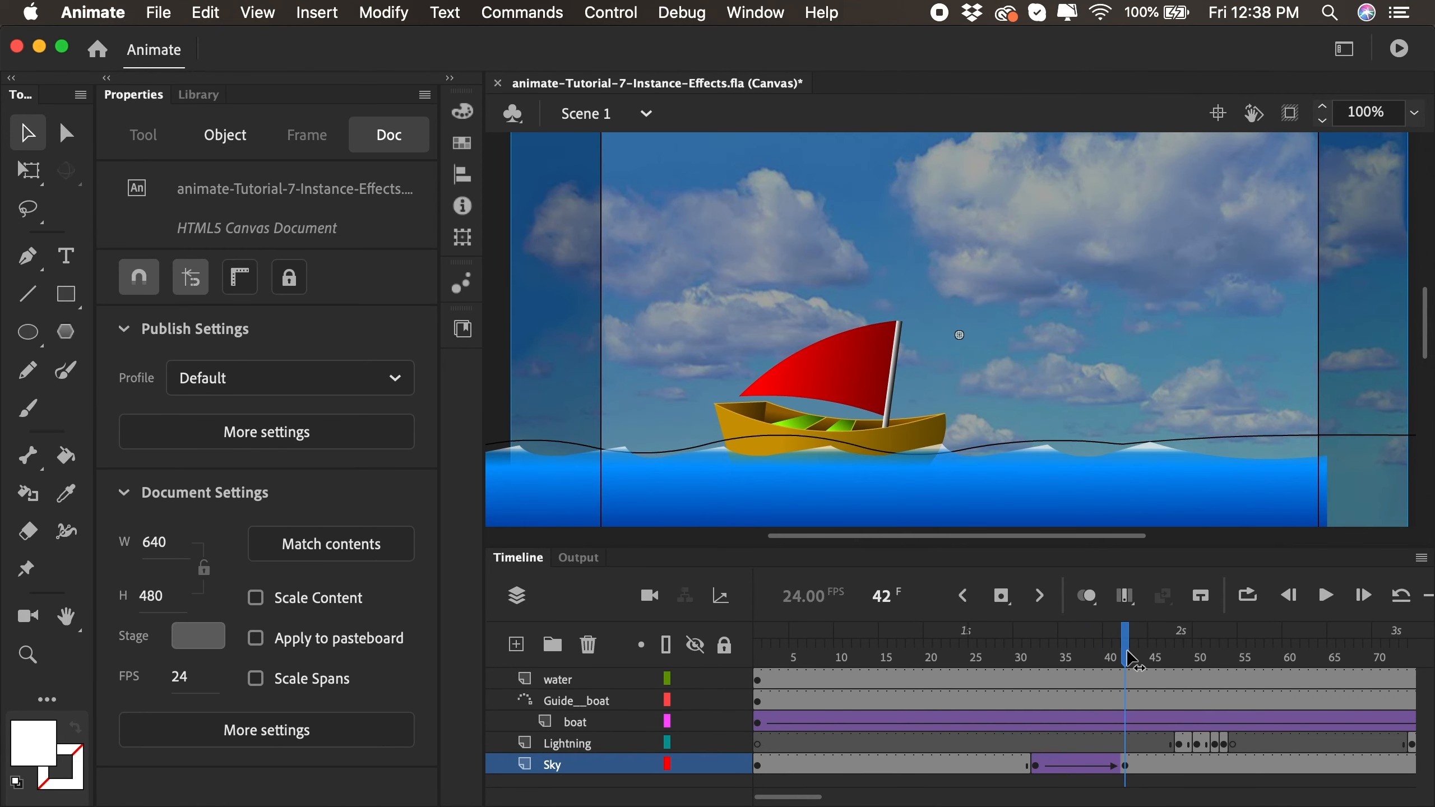
# - Set the stage color to a darker grey than #666666 and scrub the timeline to frame 61
pyautogui.click(367, 10)
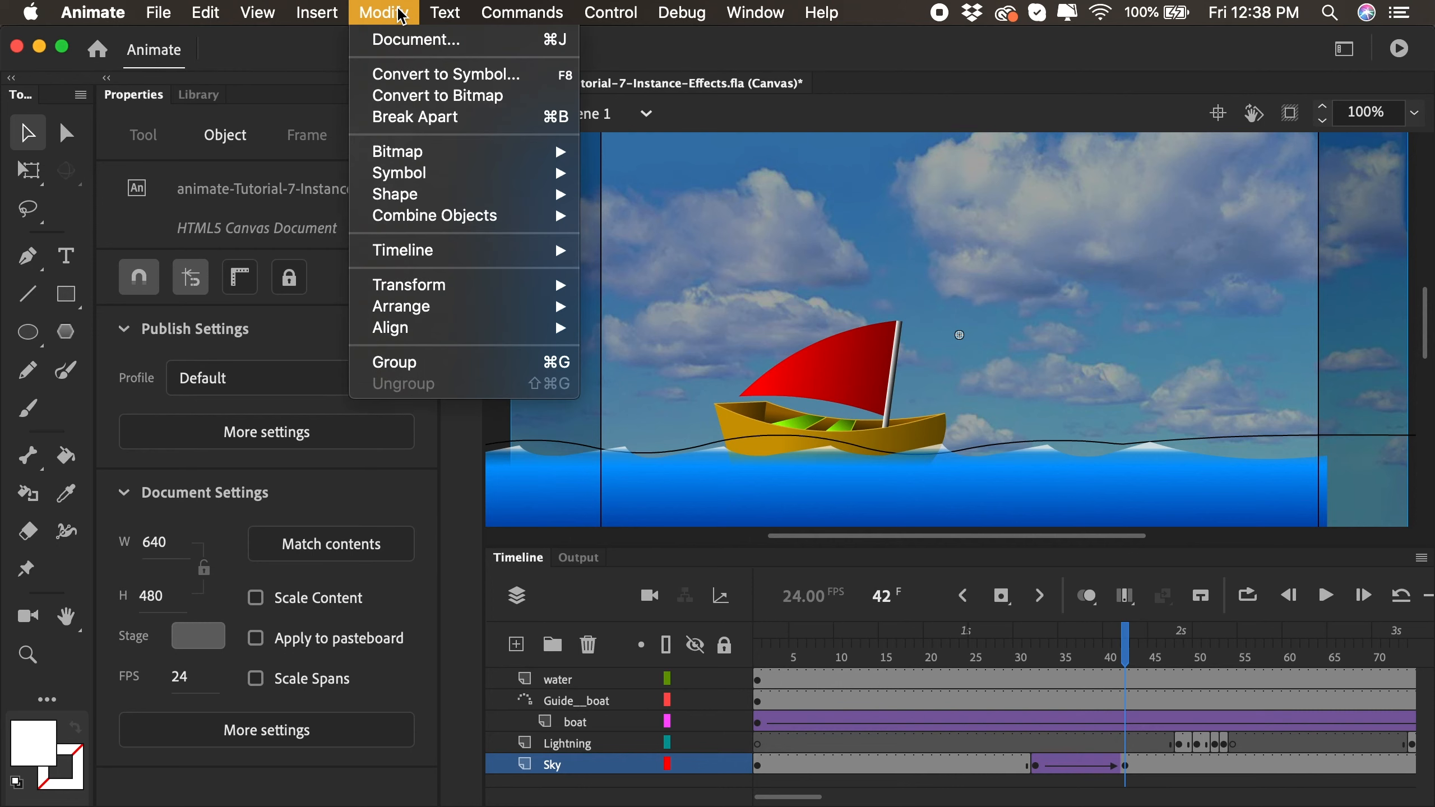
pyautogui.click(401, 44)
pyautogui.click(660, 560)
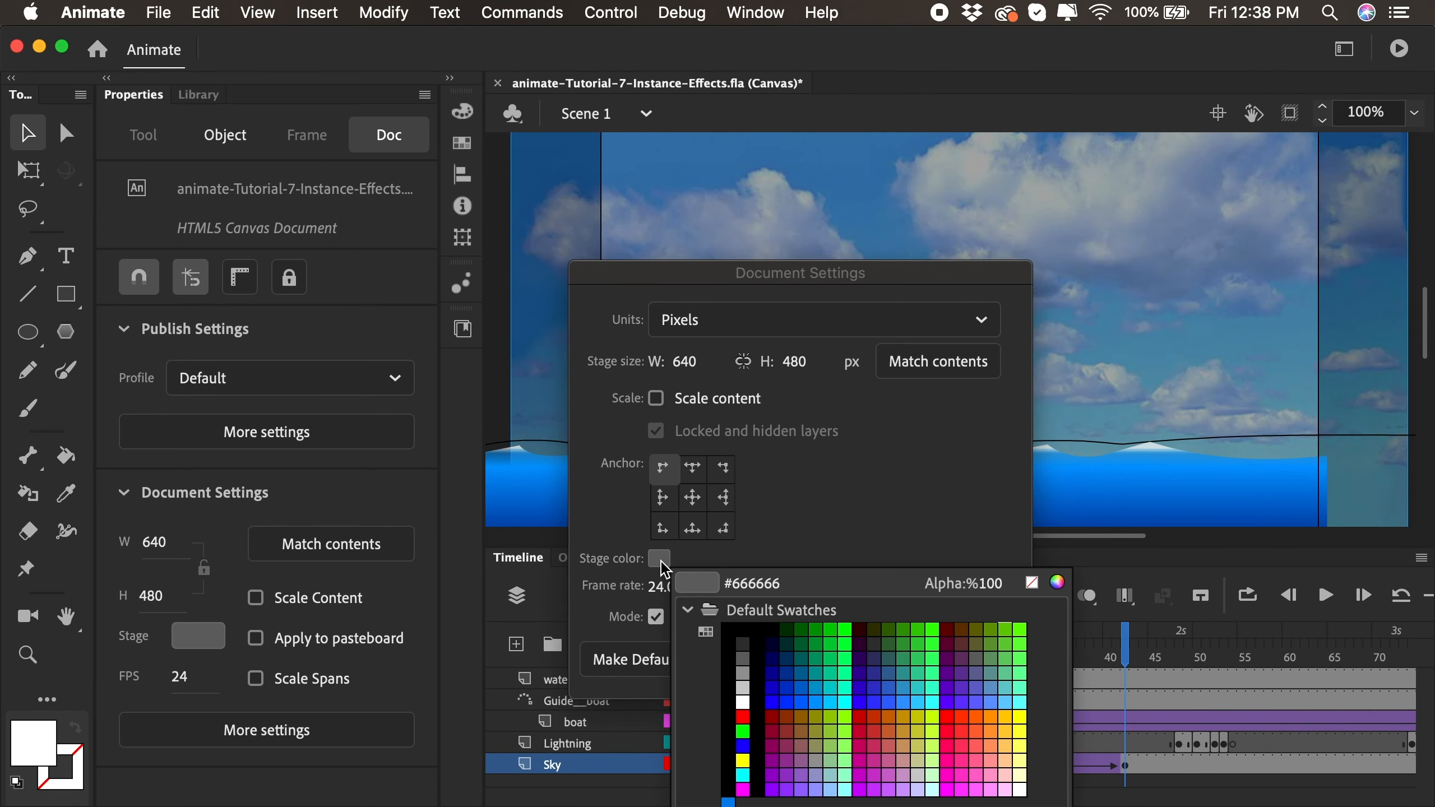
pyautogui.click(747, 649)
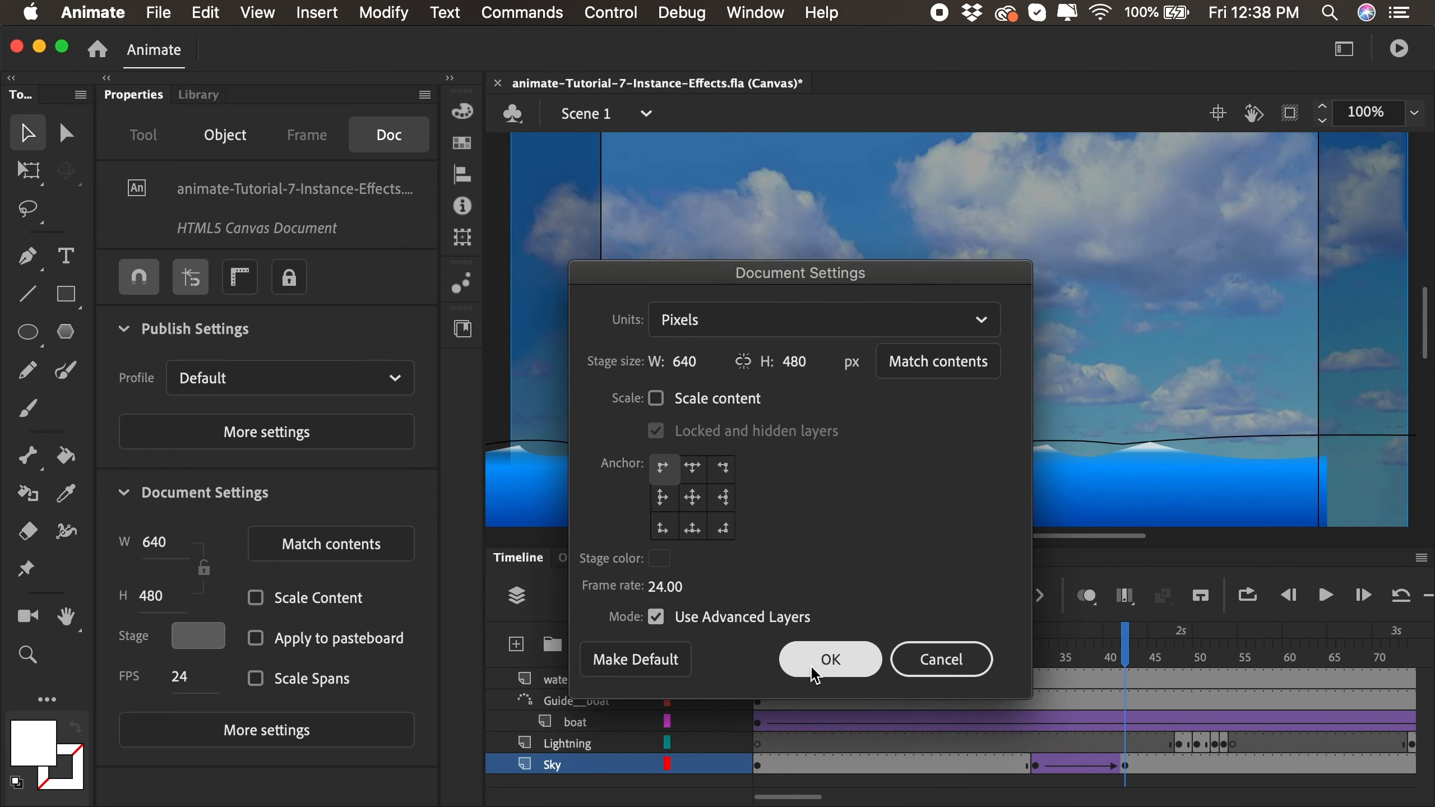
pyautogui.click(826, 658)
pyautogui.moveTo(940, 670); pyautogui.dragTo(1300, 678)
# - Insert keyframes at frames 88 and 101 of the Sky layer and create a classic tween between them
pyautogui.hscroll(5, 1242, 707)
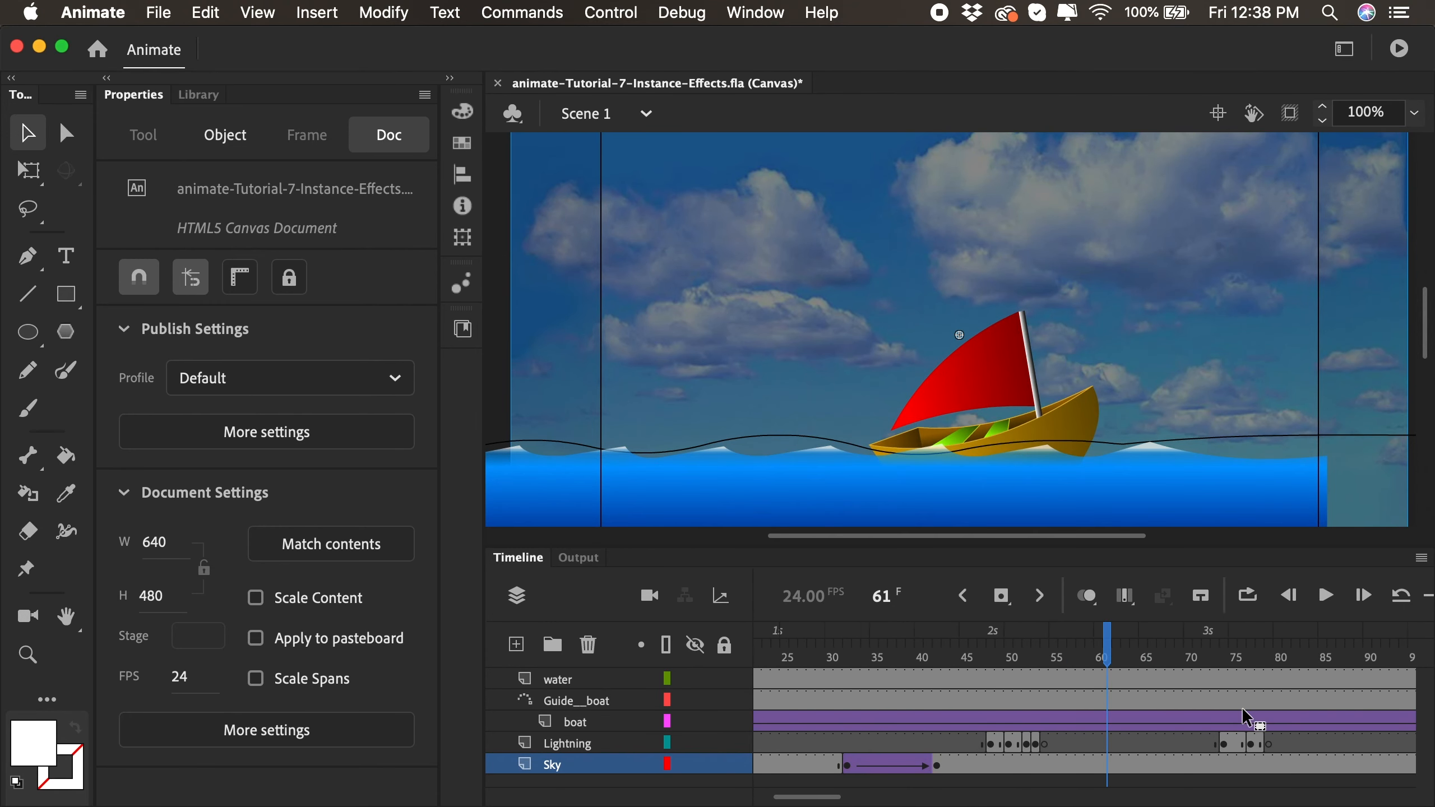
pyautogui.hscroll(5, 1244, 710)
pyautogui.moveTo(918, 657); pyautogui.dragTo(1162, 666)
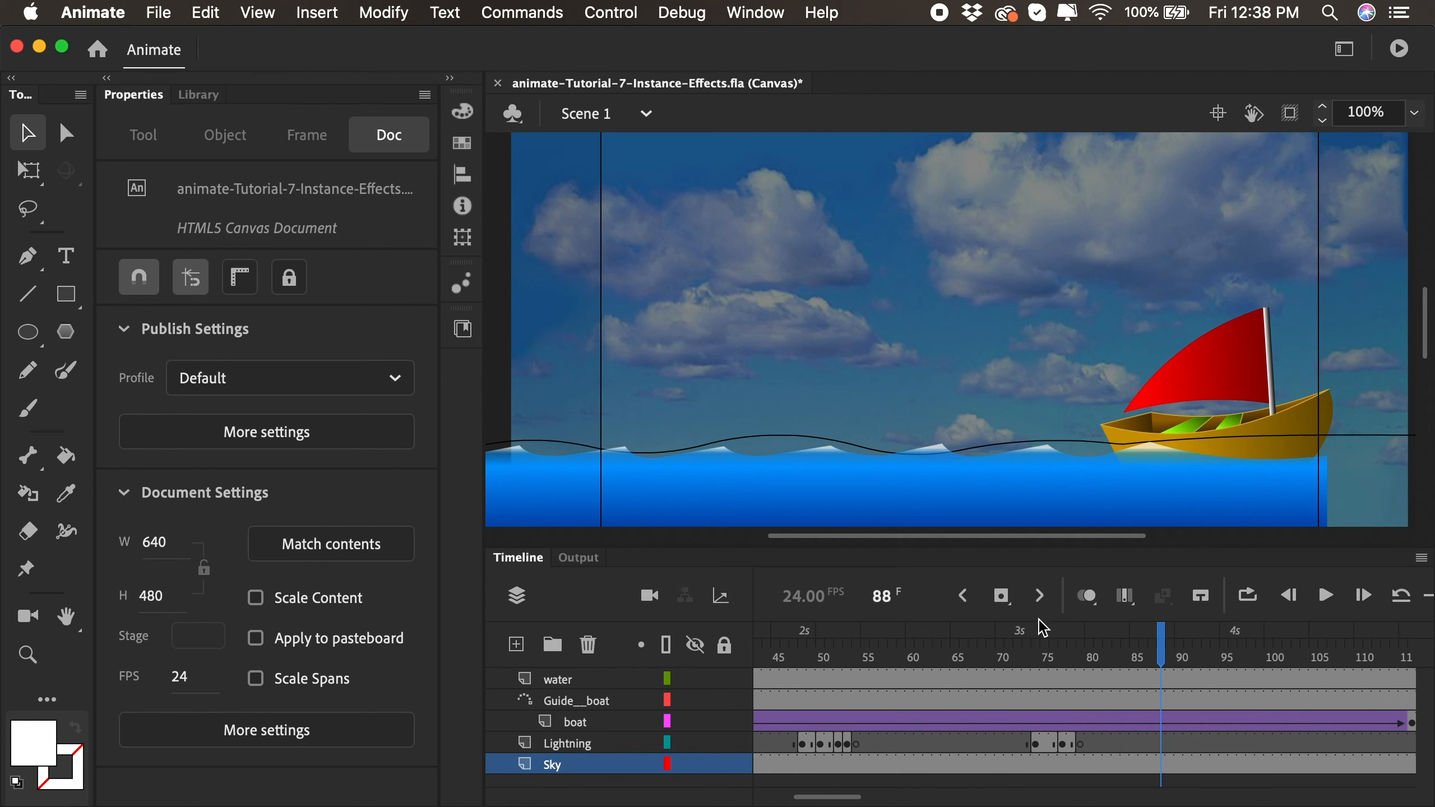
pyautogui.click(1003, 598)
pyautogui.moveTo(1164, 656); pyautogui.dragTo(1279, 666)
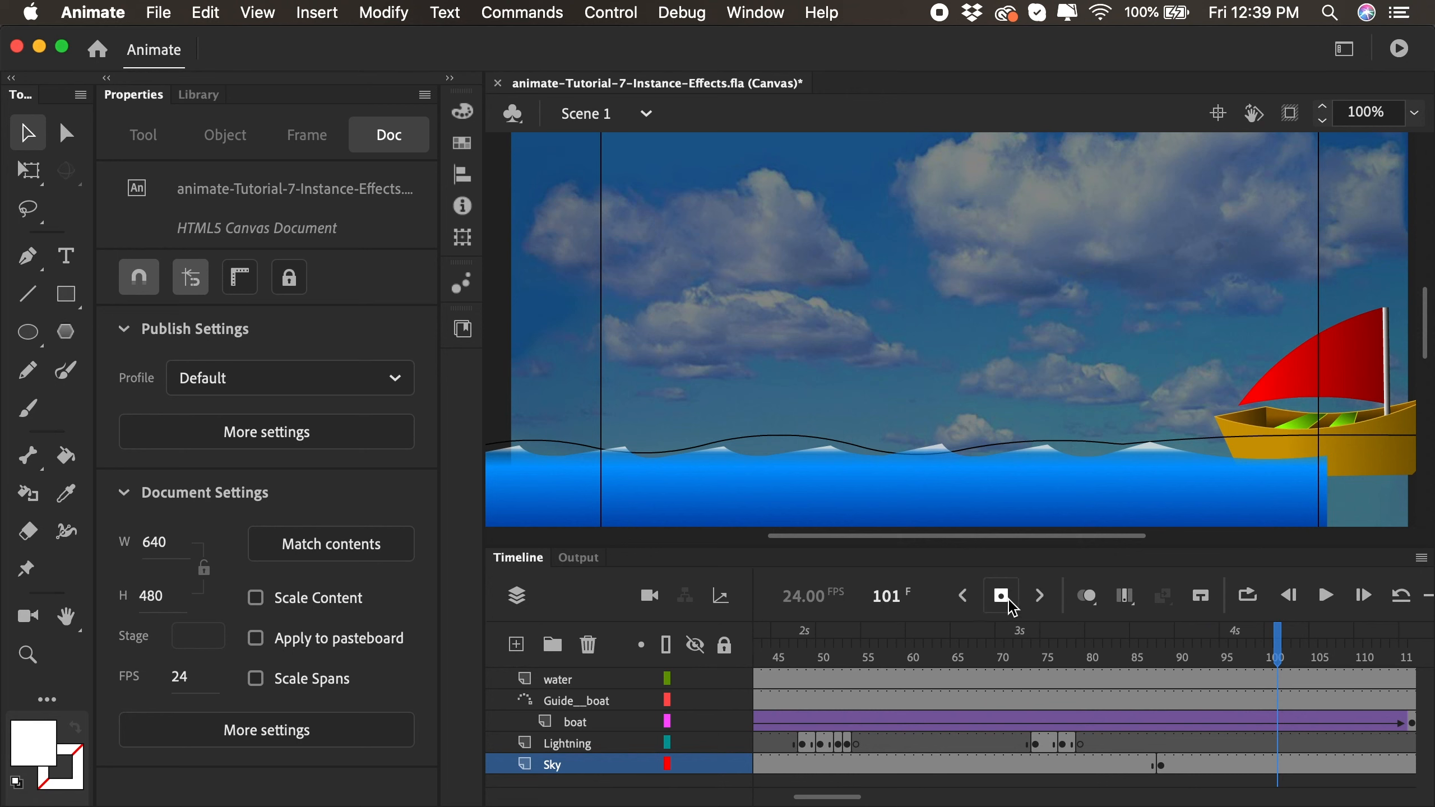
pyautogui.rightClick(1186, 760)
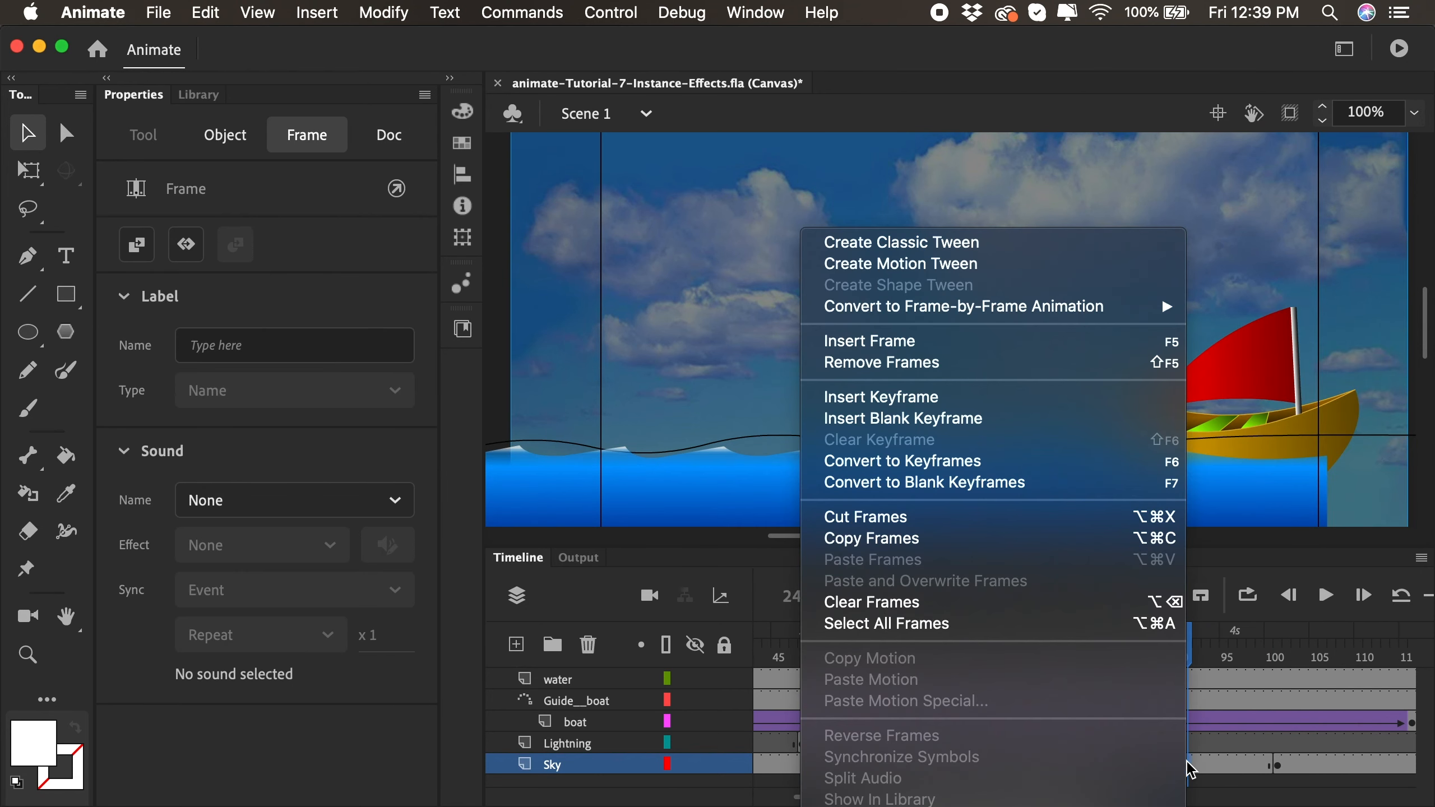
pyautogui.click(961, 249)
# - Set the color effect of the sky instance at frame 101 to None
pyautogui.moveTo(1165, 660); pyautogui.dragTo(1270, 686)
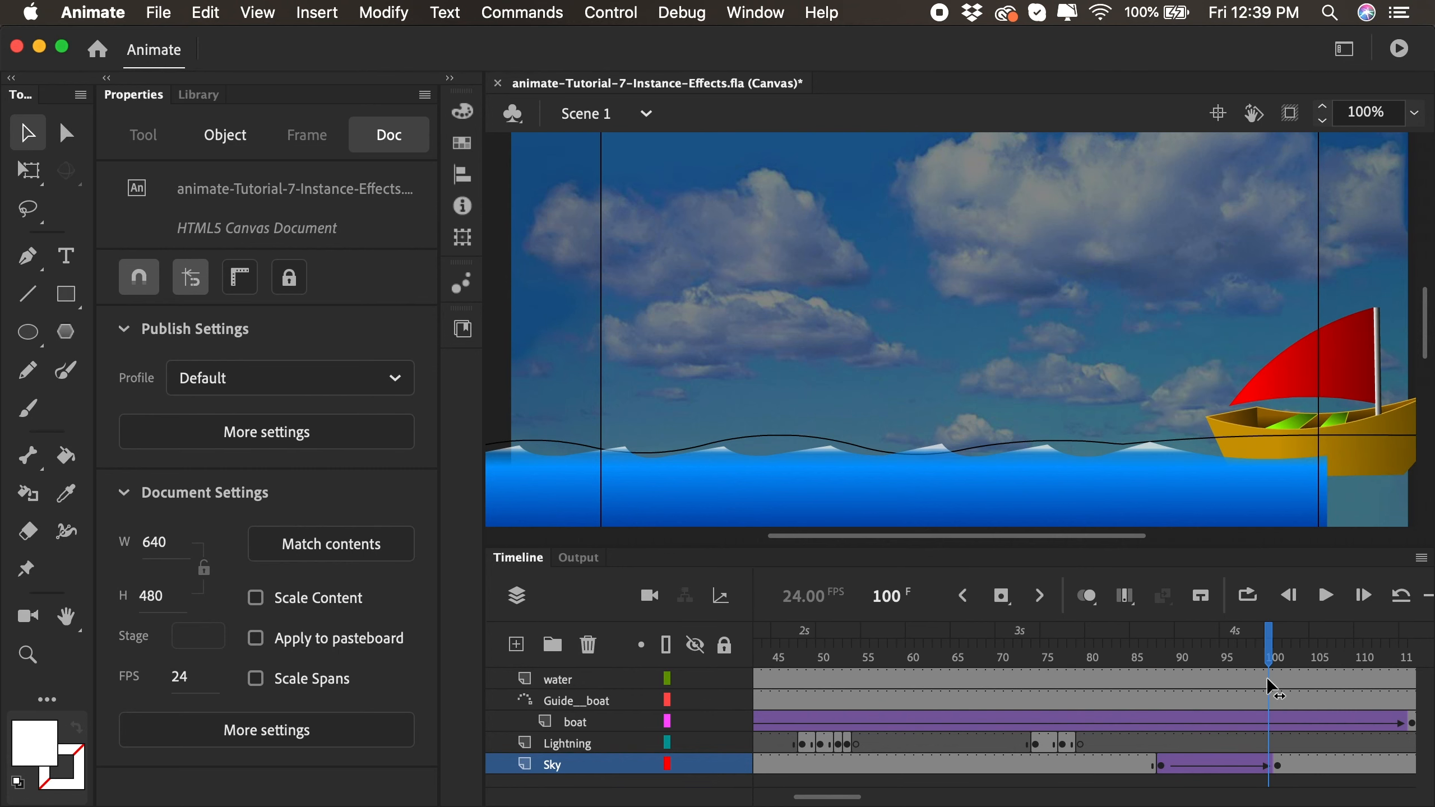
pyautogui.click(1277, 766)
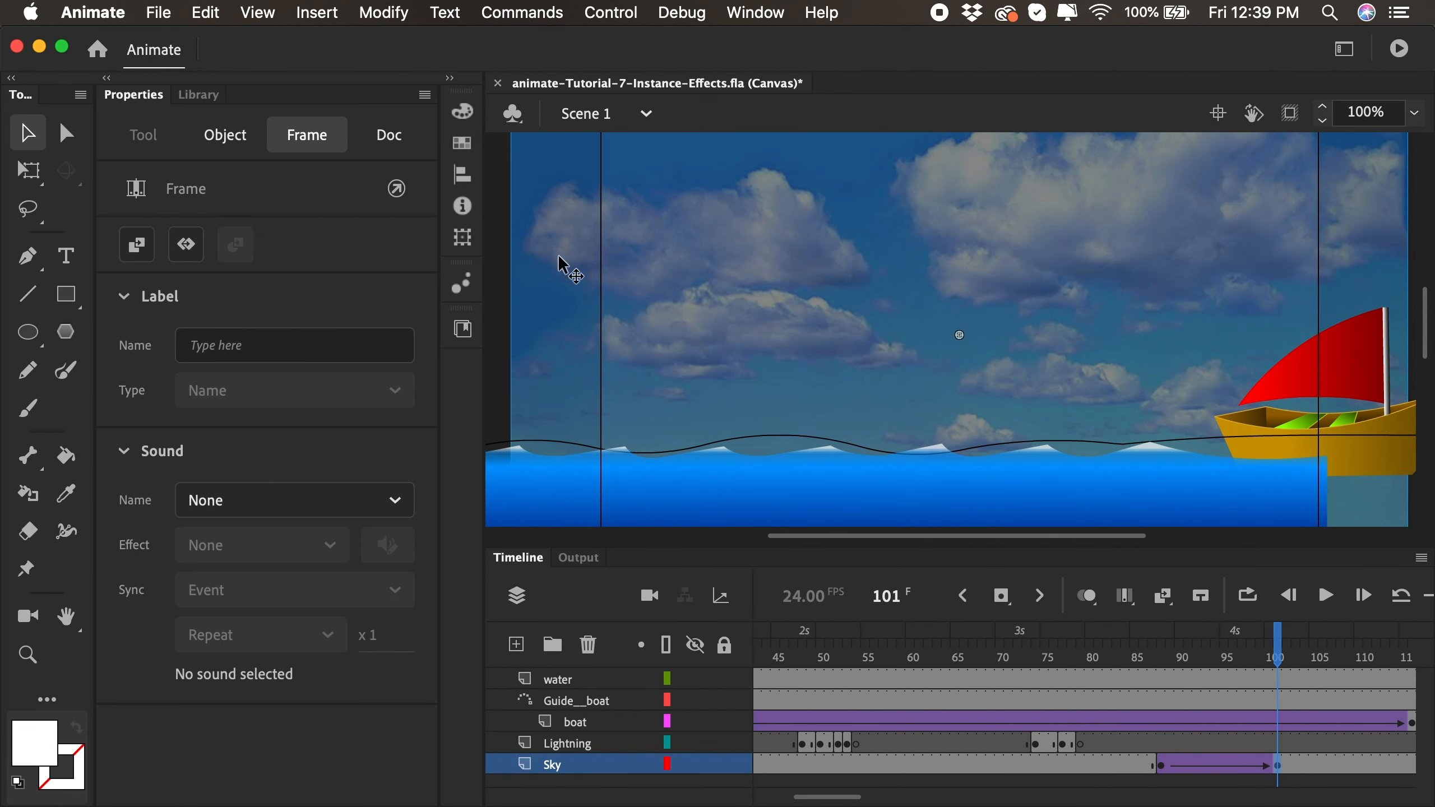
pyautogui.click(225, 134)
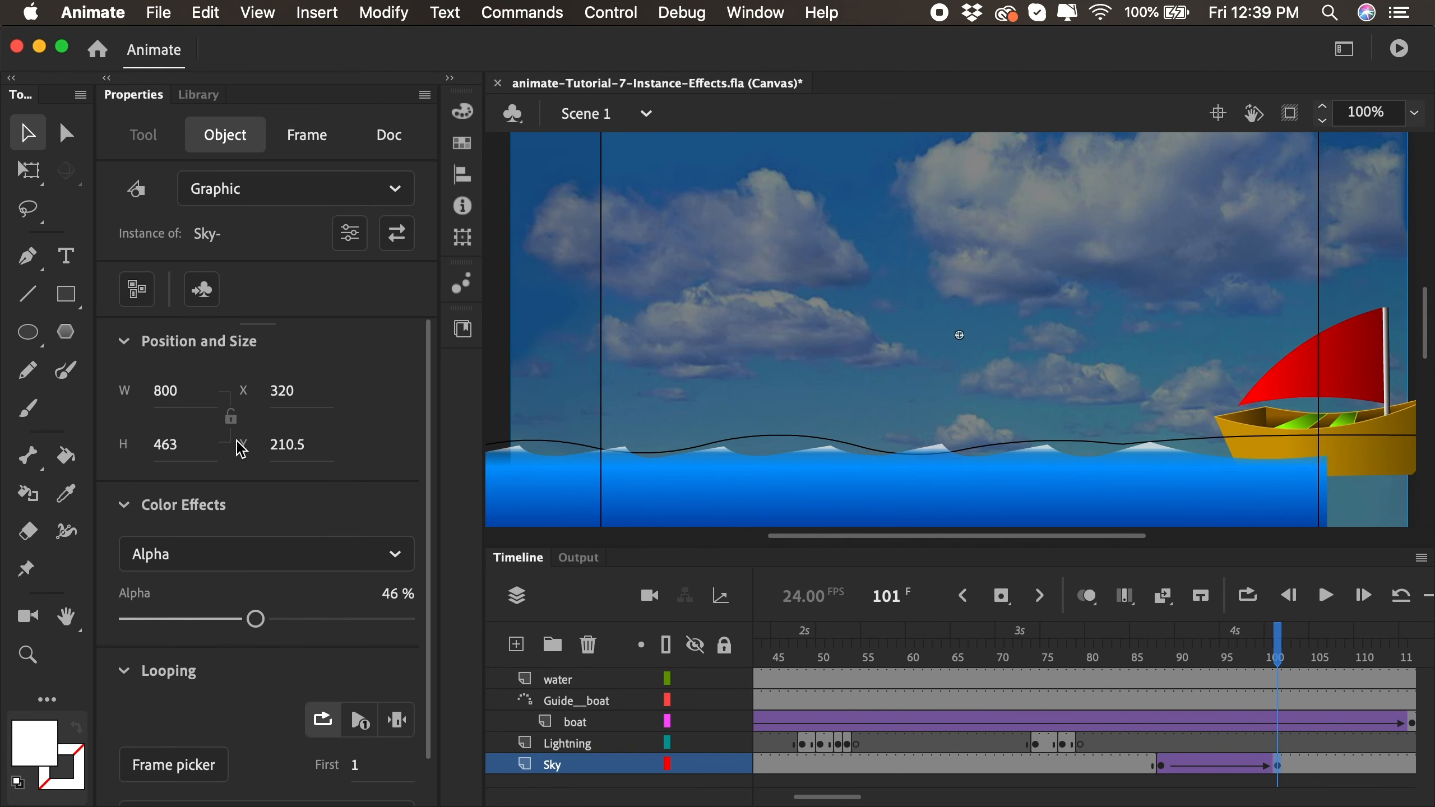
pyautogui.click(250, 551)
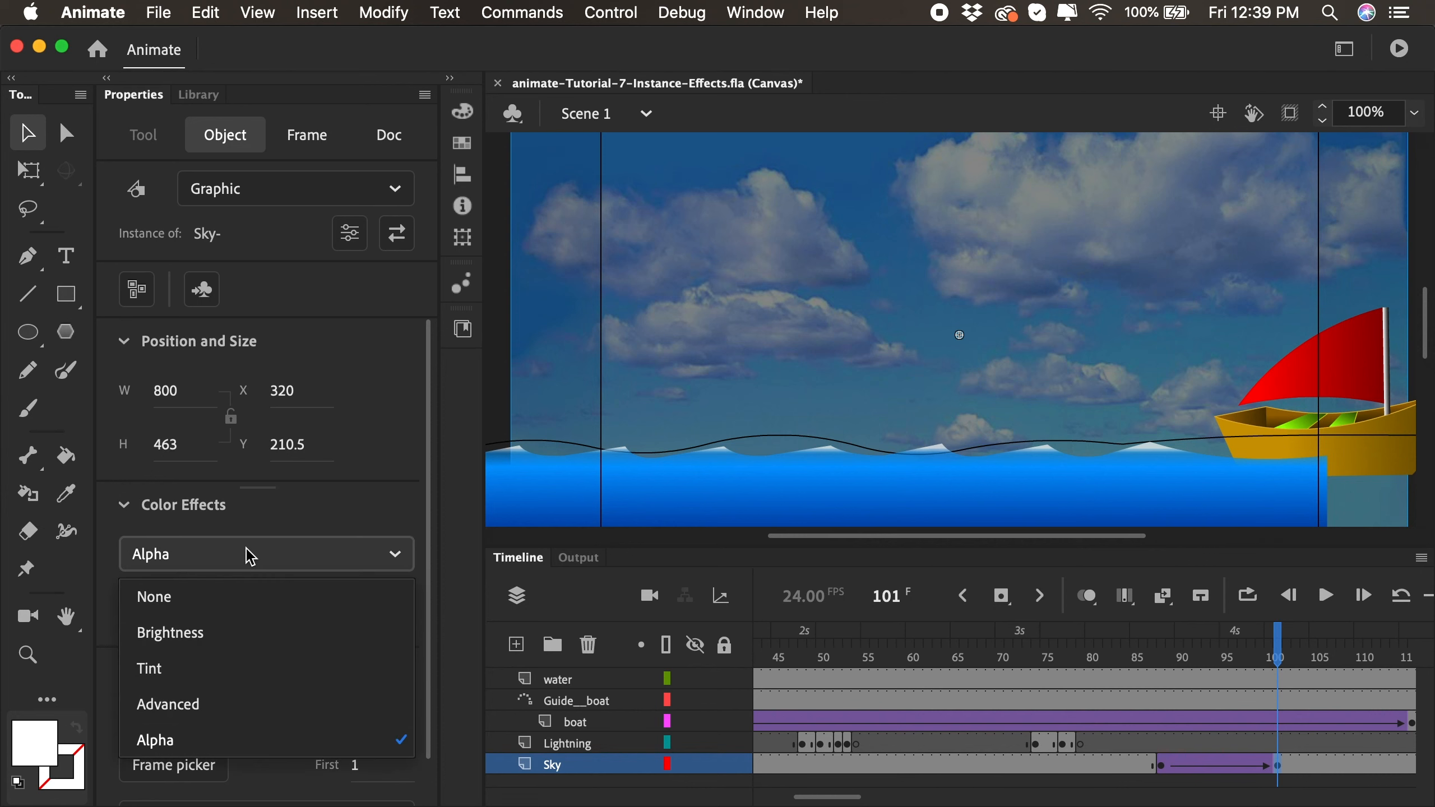
pyautogui.click(219, 597)
# - Play back the timeline and test the movie to review the sky fades around the lightning flashes
pyautogui.press('Return')
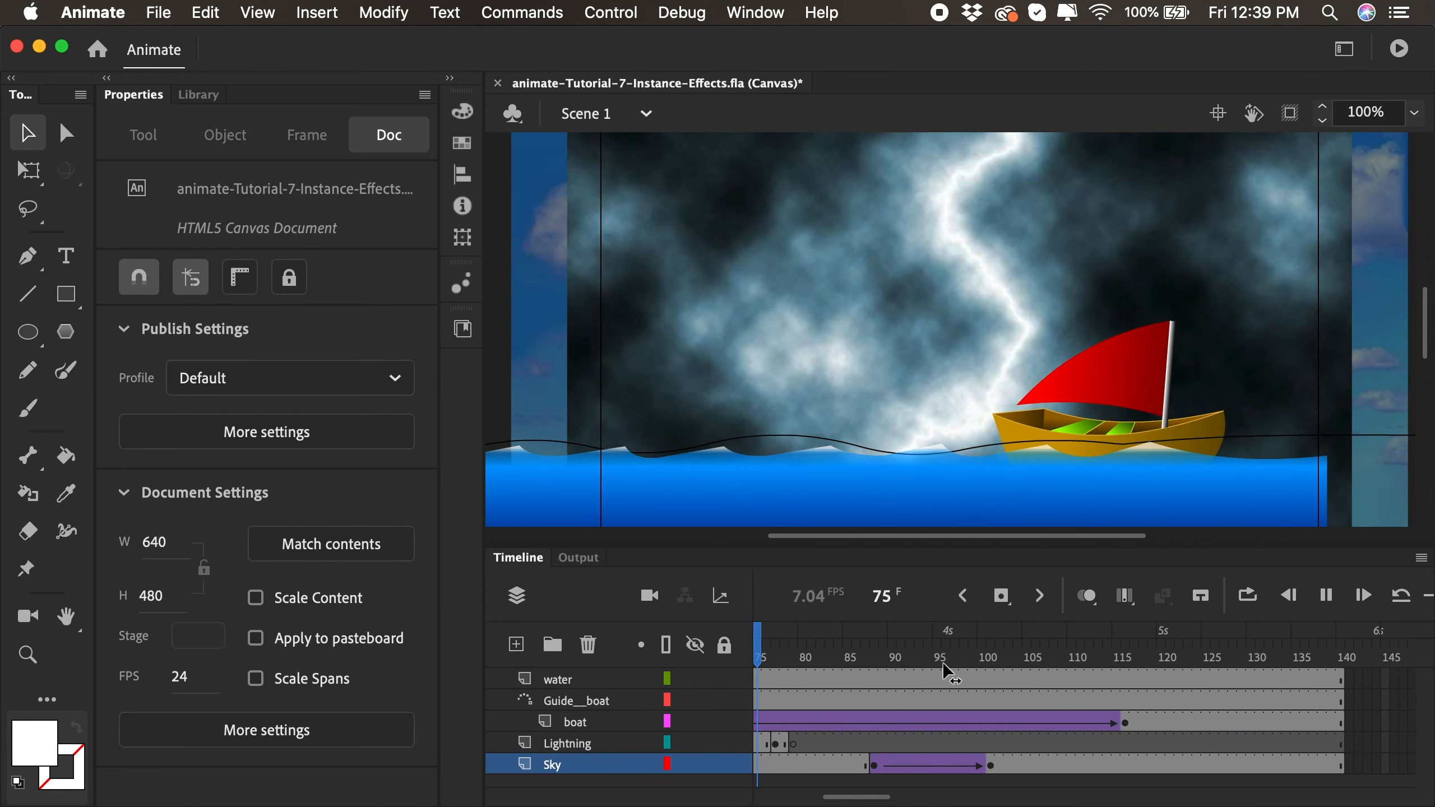
pyautogui.click(902, 658)
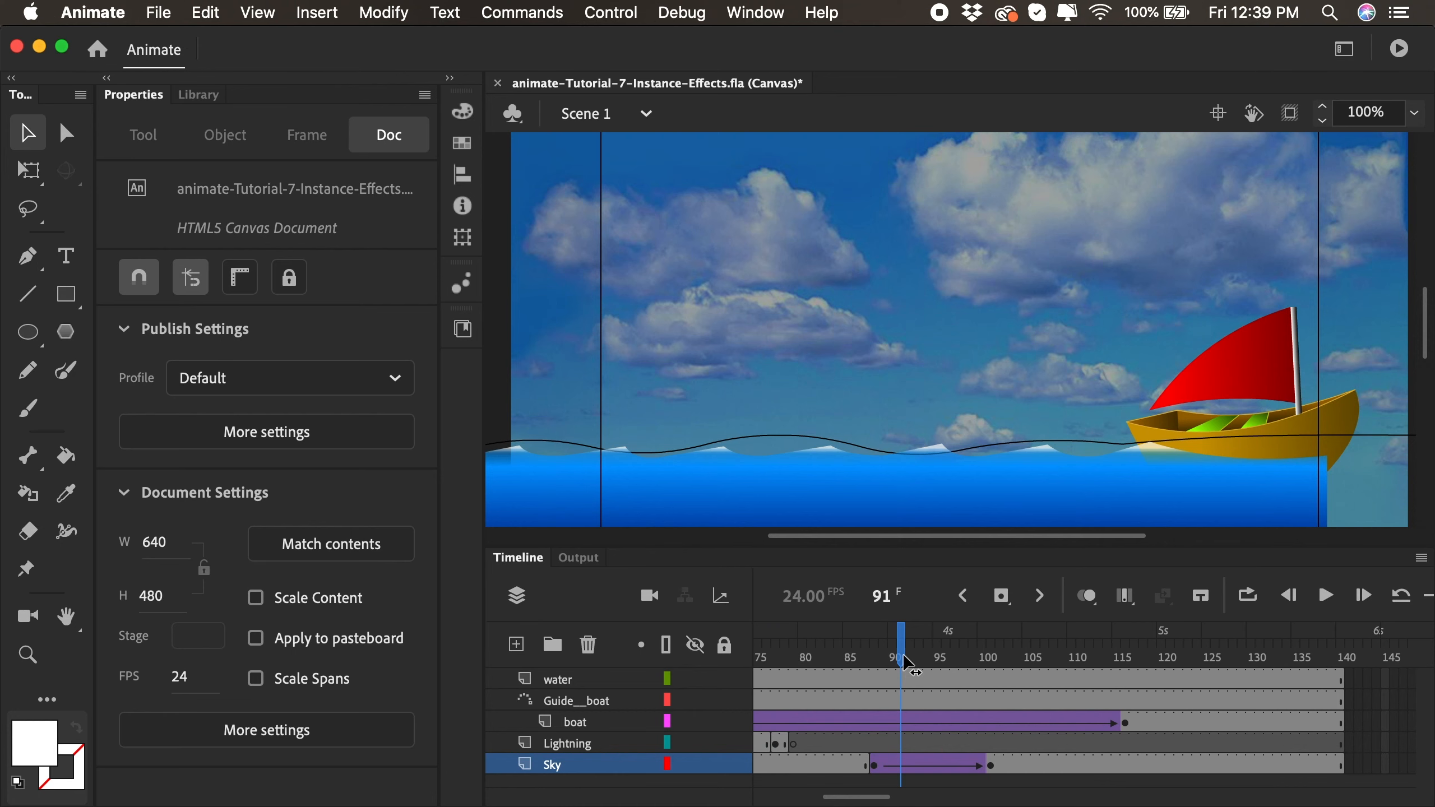
pyautogui.press('super+Return')
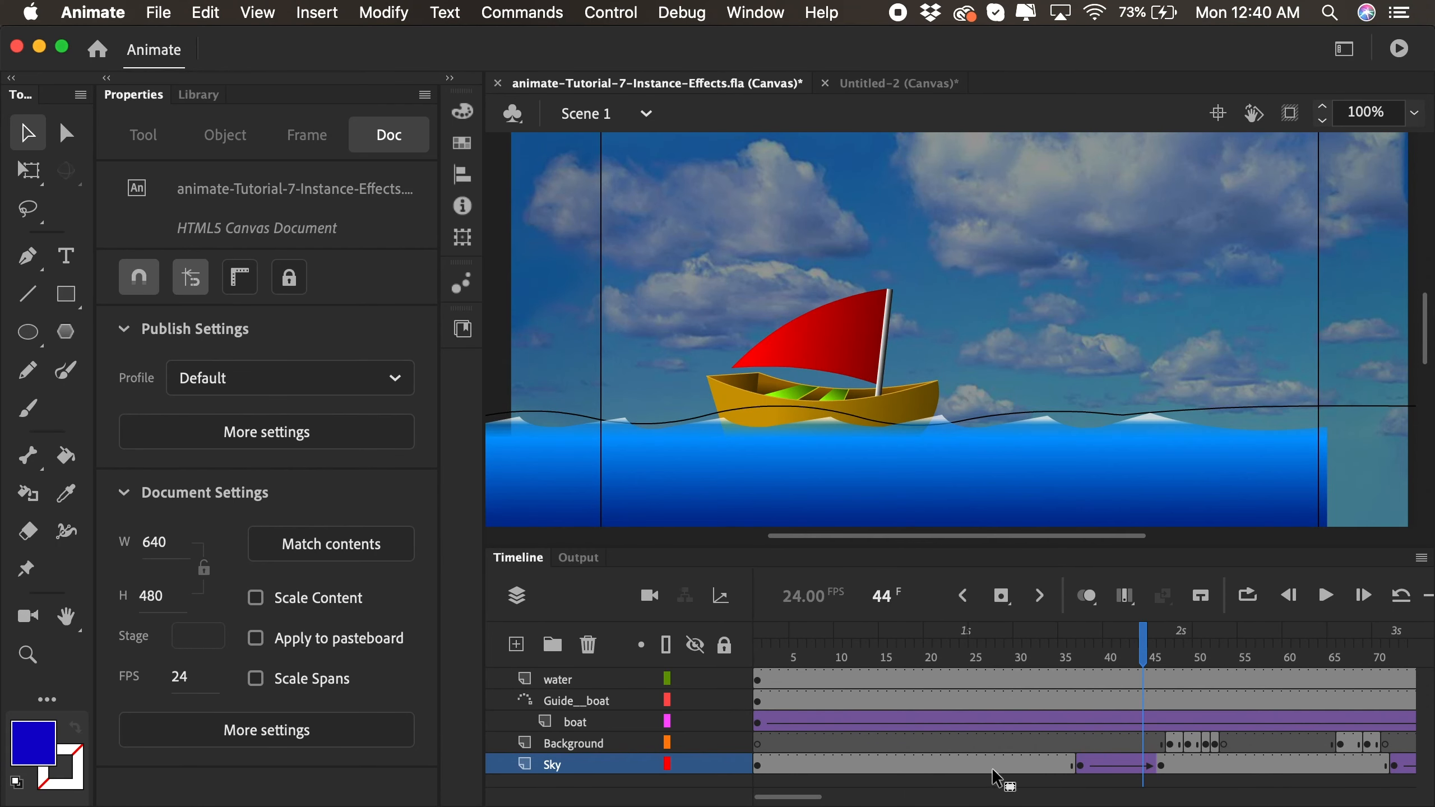
pyautogui.click(1118, 657)
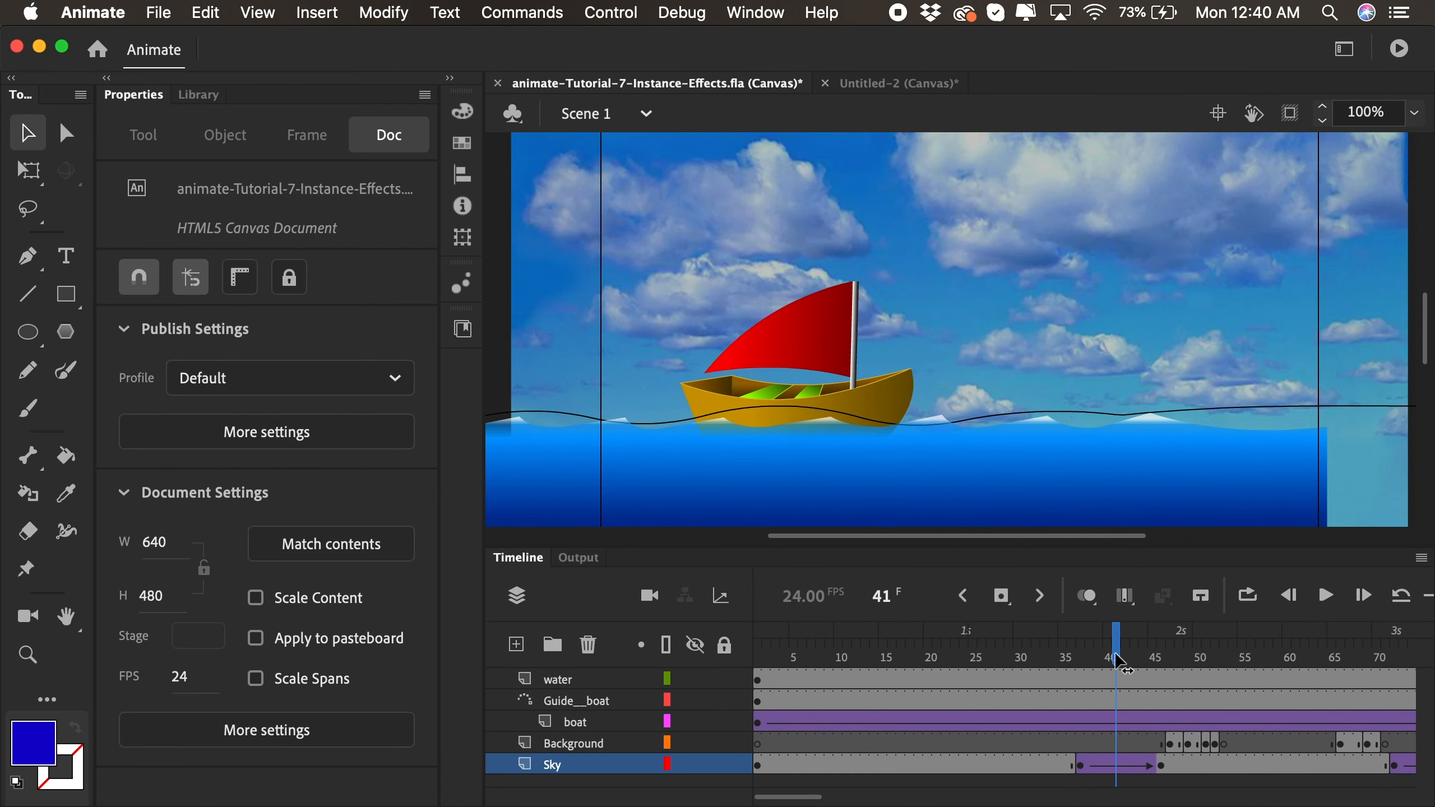
pyautogui.press('Return')
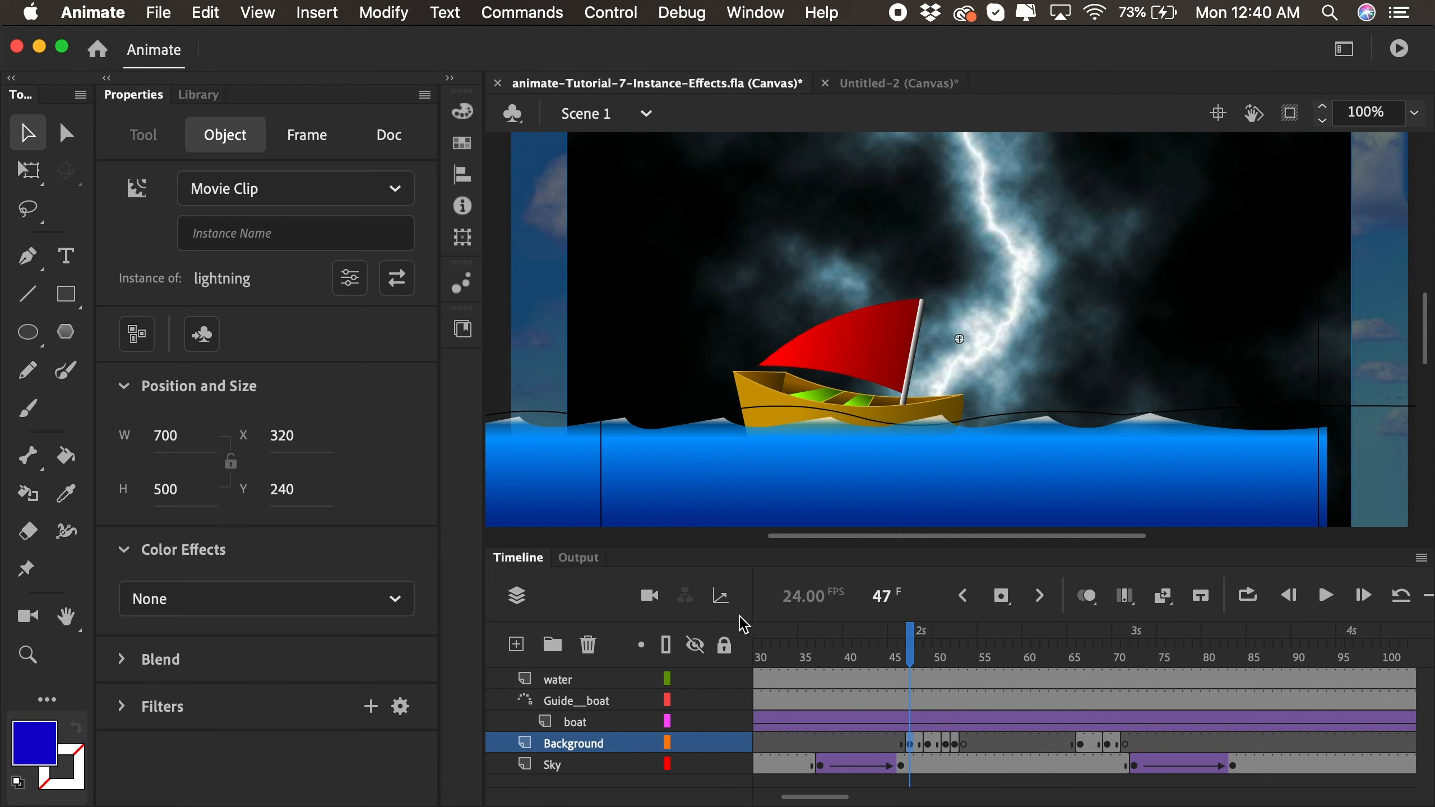
# - Duplicate the lightning symbol in the library as a movie clip named lightning copy
pyautogui.click(186, 99)
pyautogui.rightClick(144, 446)
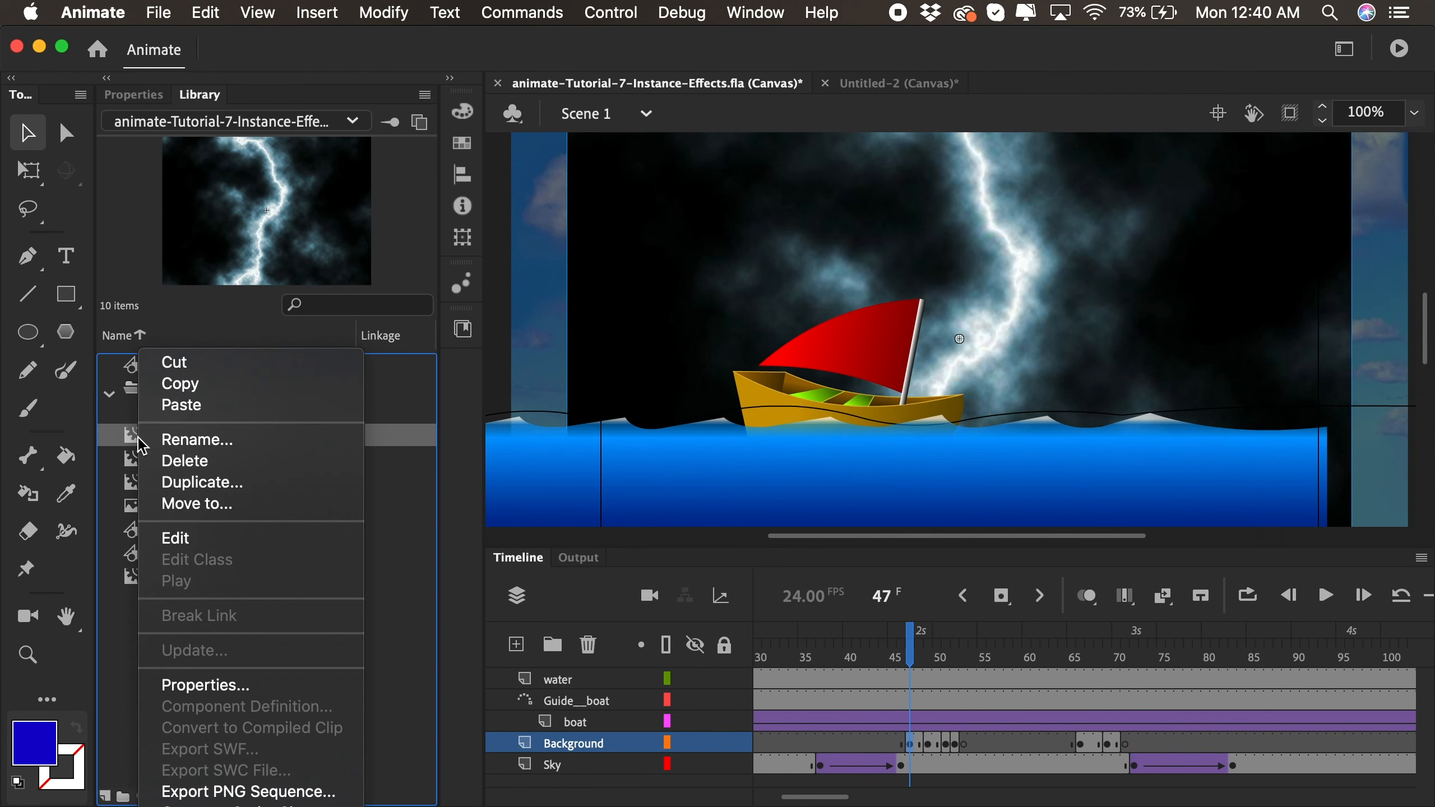
pyautogui.click(198, 483)
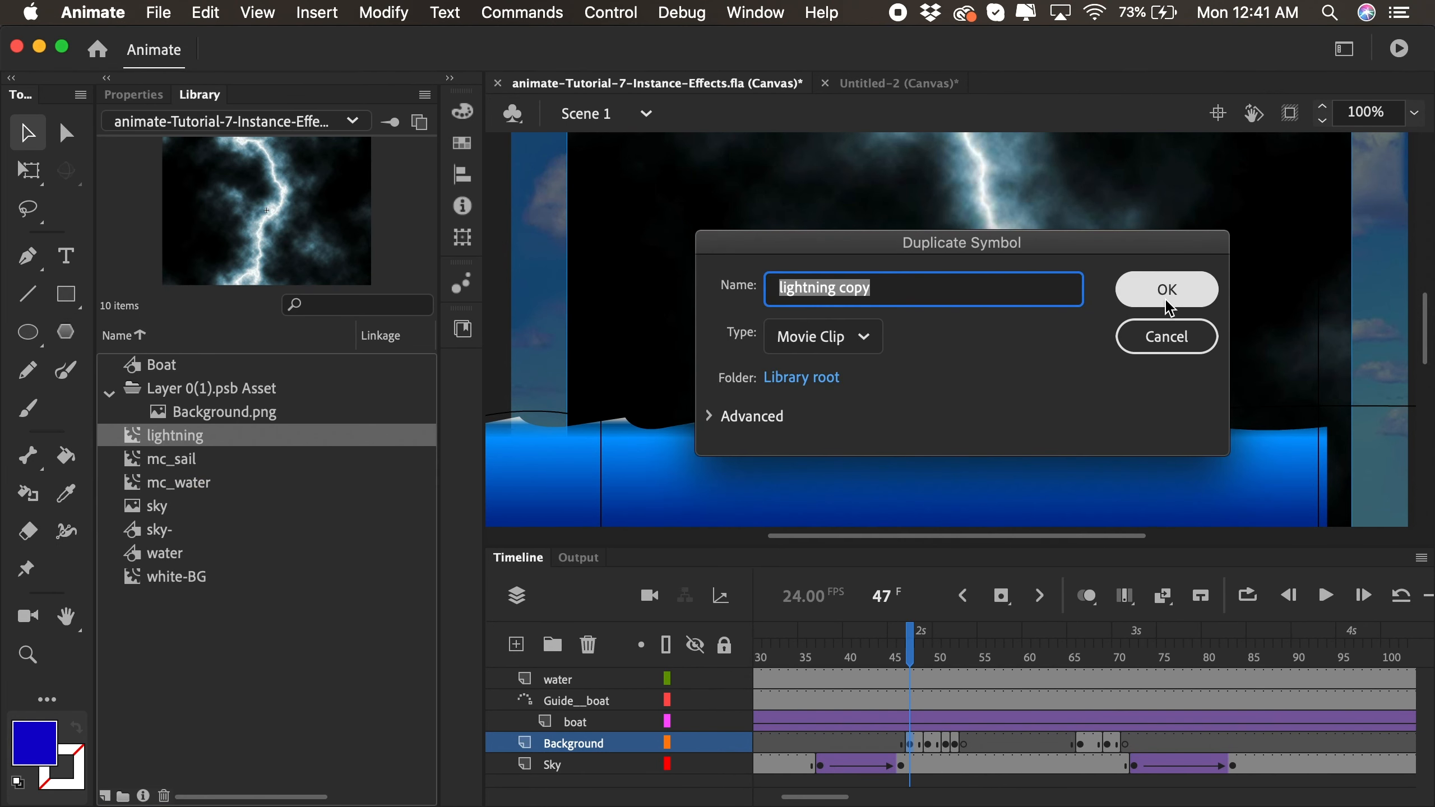
pyautogui.click(1165, 293)
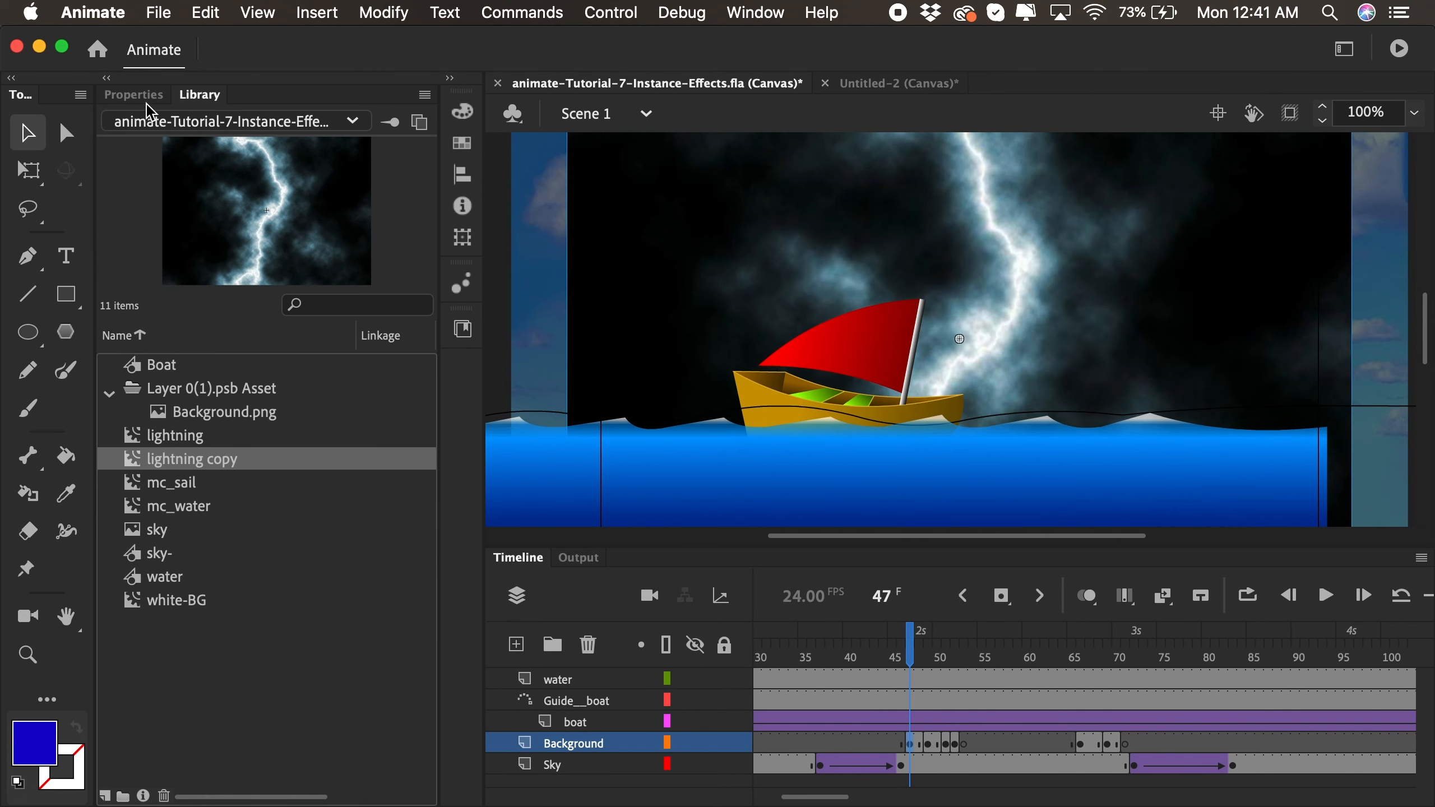
# - Swap the lightning instances at frames 47 and 51 of the Background layer with the lightning copy symbol
pyautogui.click(134, 94)
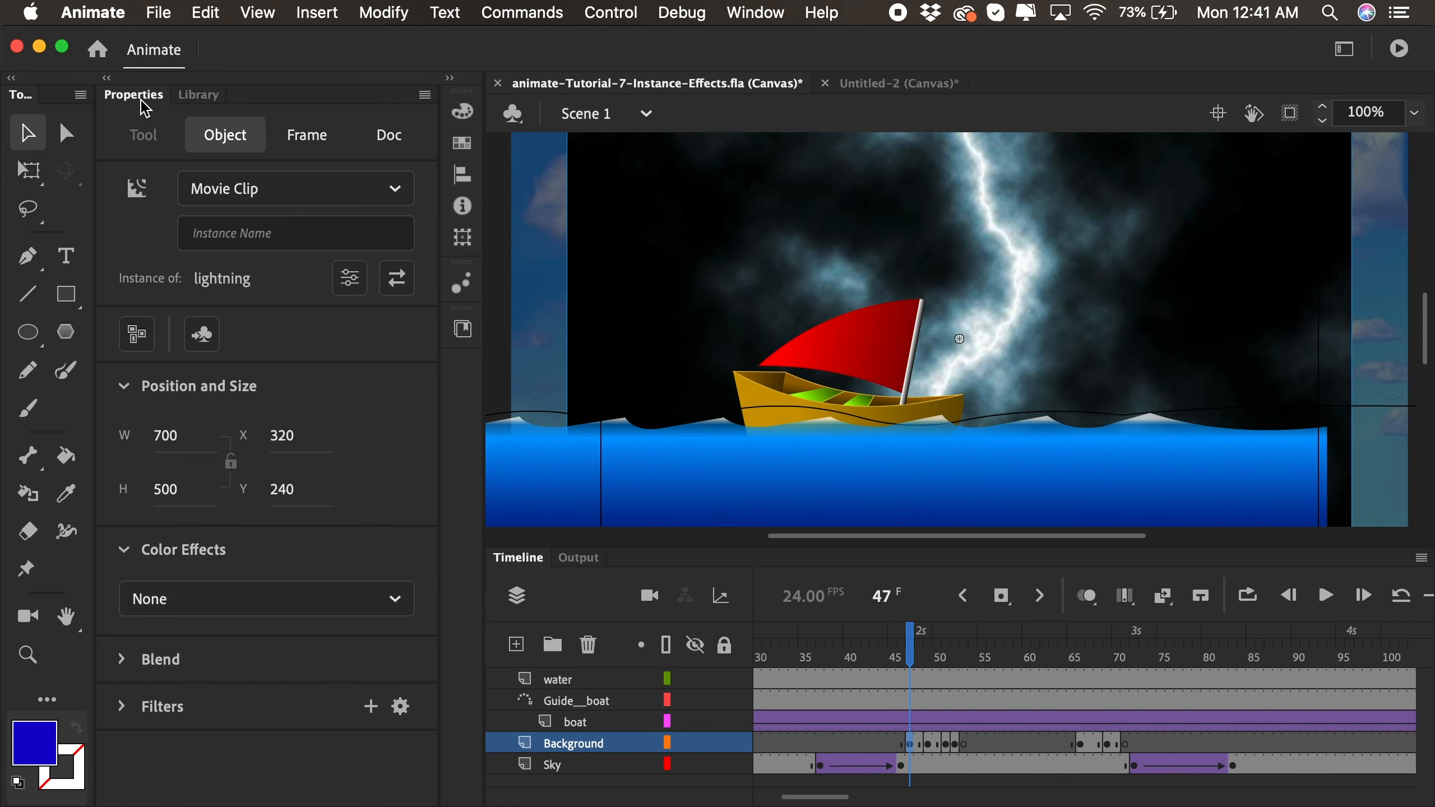
pyautogui.click(398, 289)
pyautogui.click(672, 315)
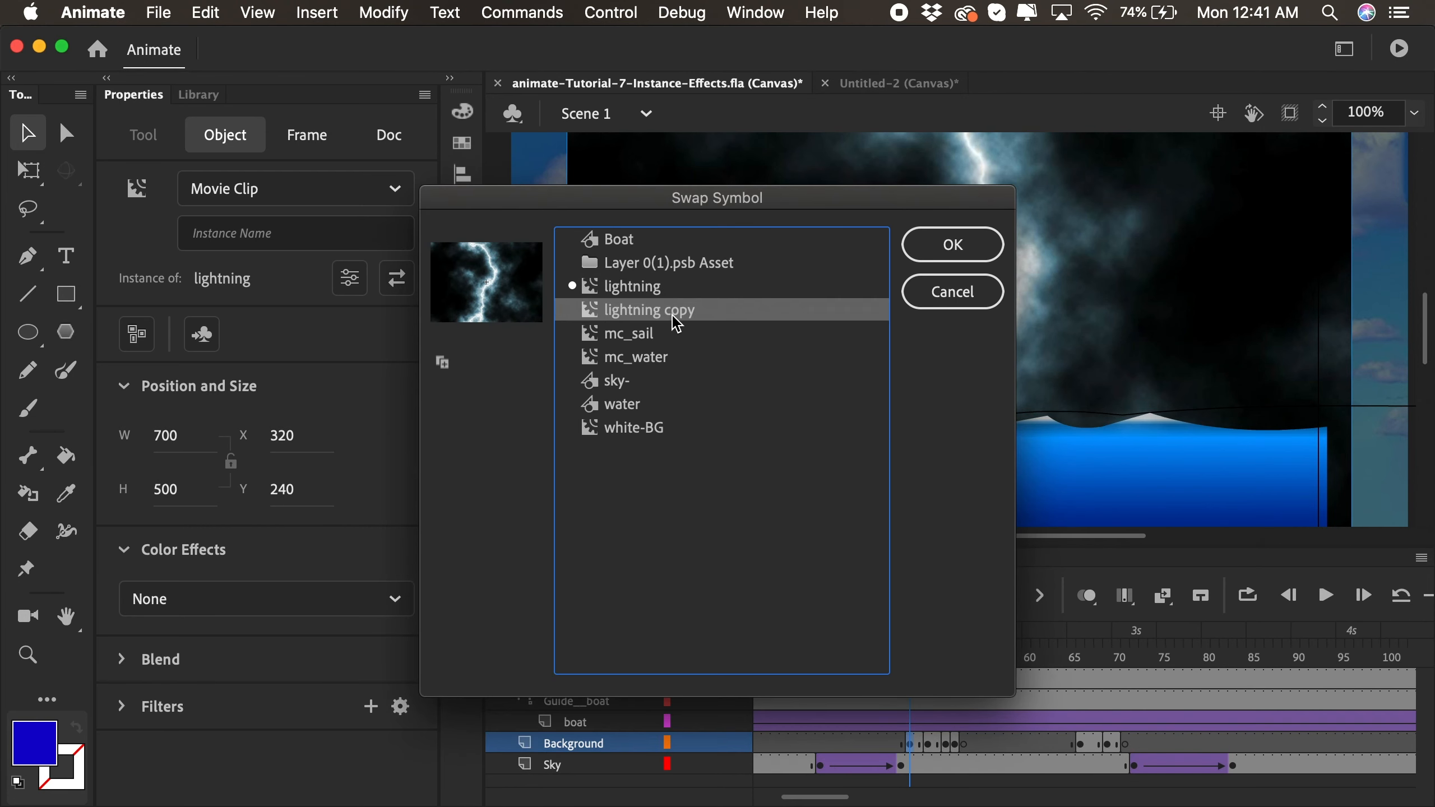
pyautogui.click(952, 246)
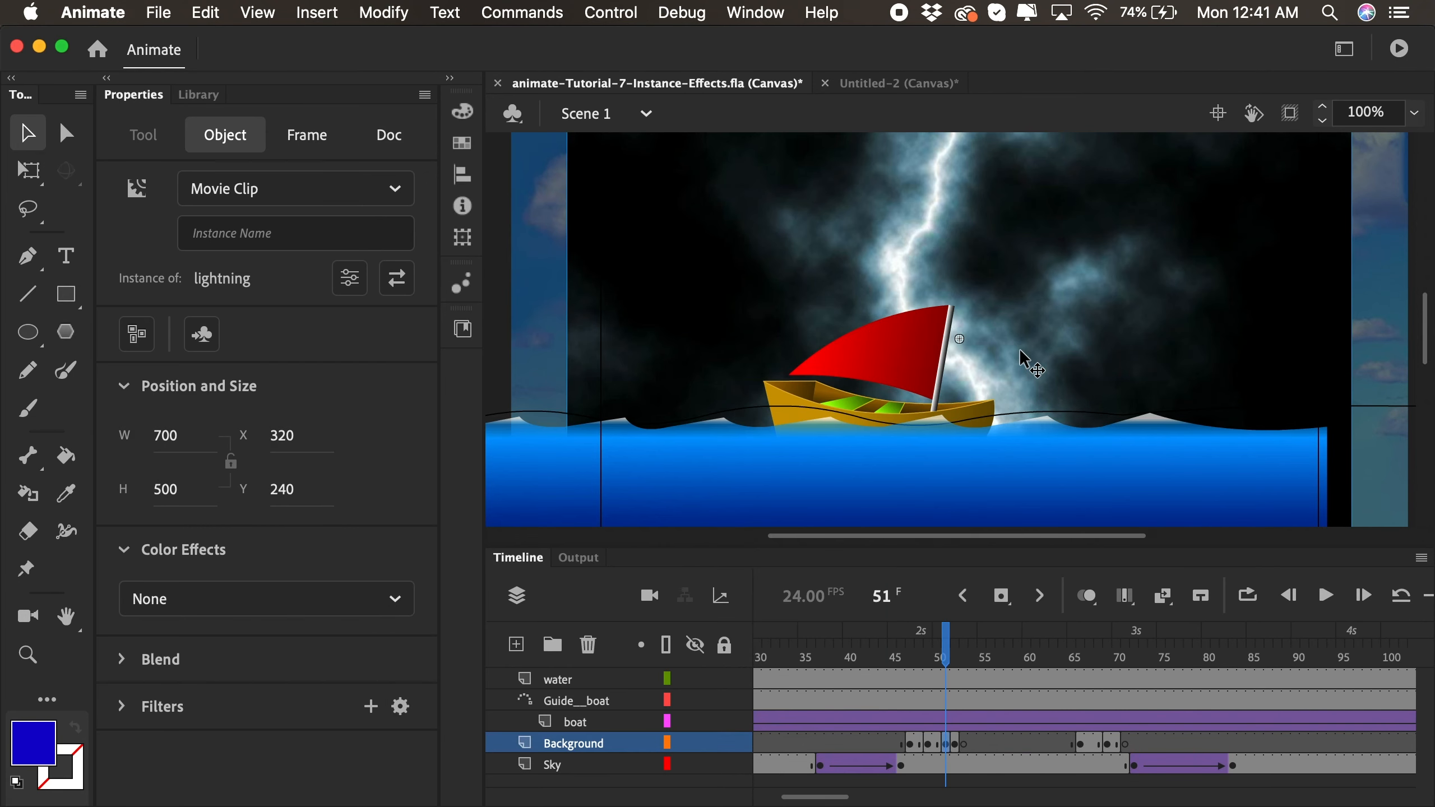
pyautogui.click(397, 278)
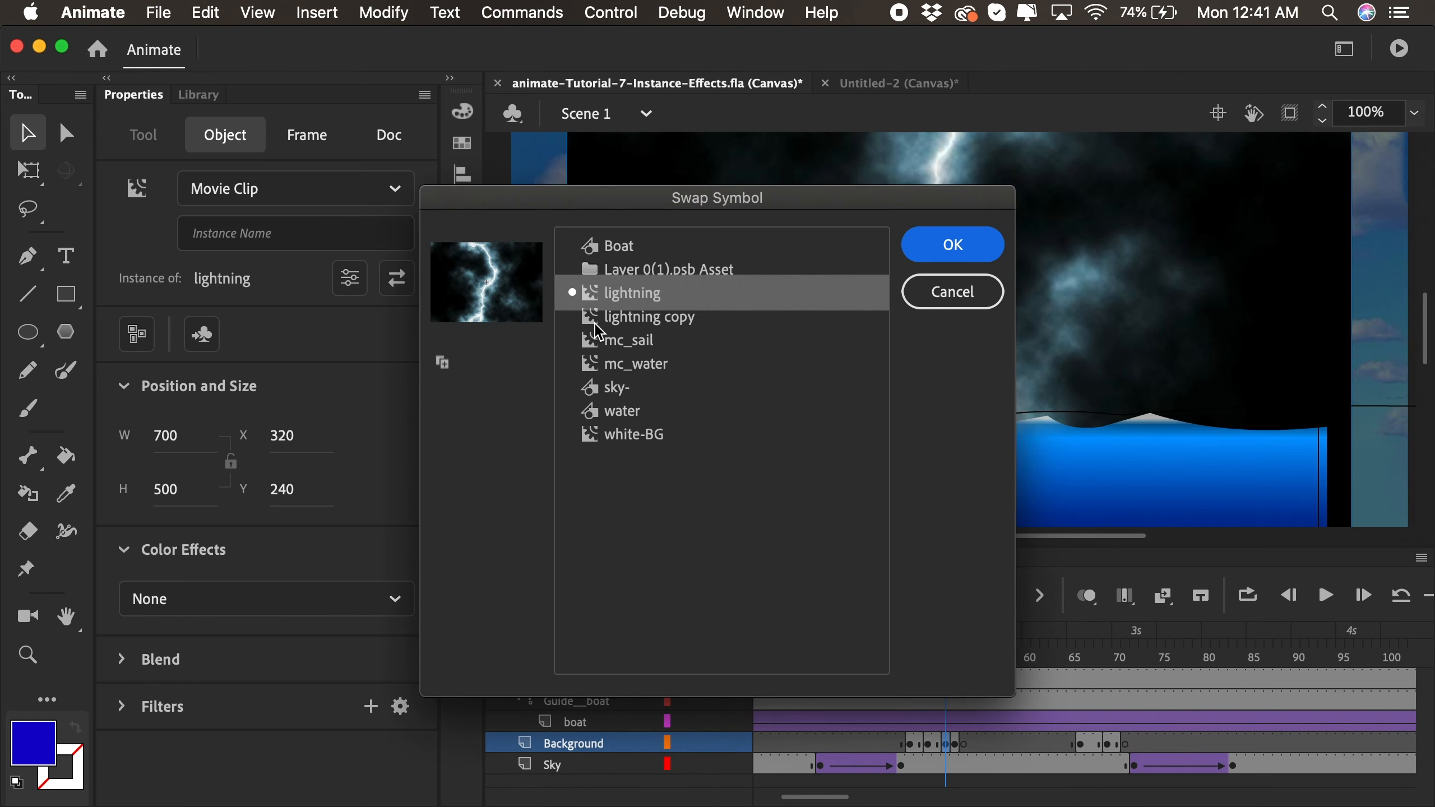
pyautogui.click(679, 316)
pyautogui.click(956, 255)
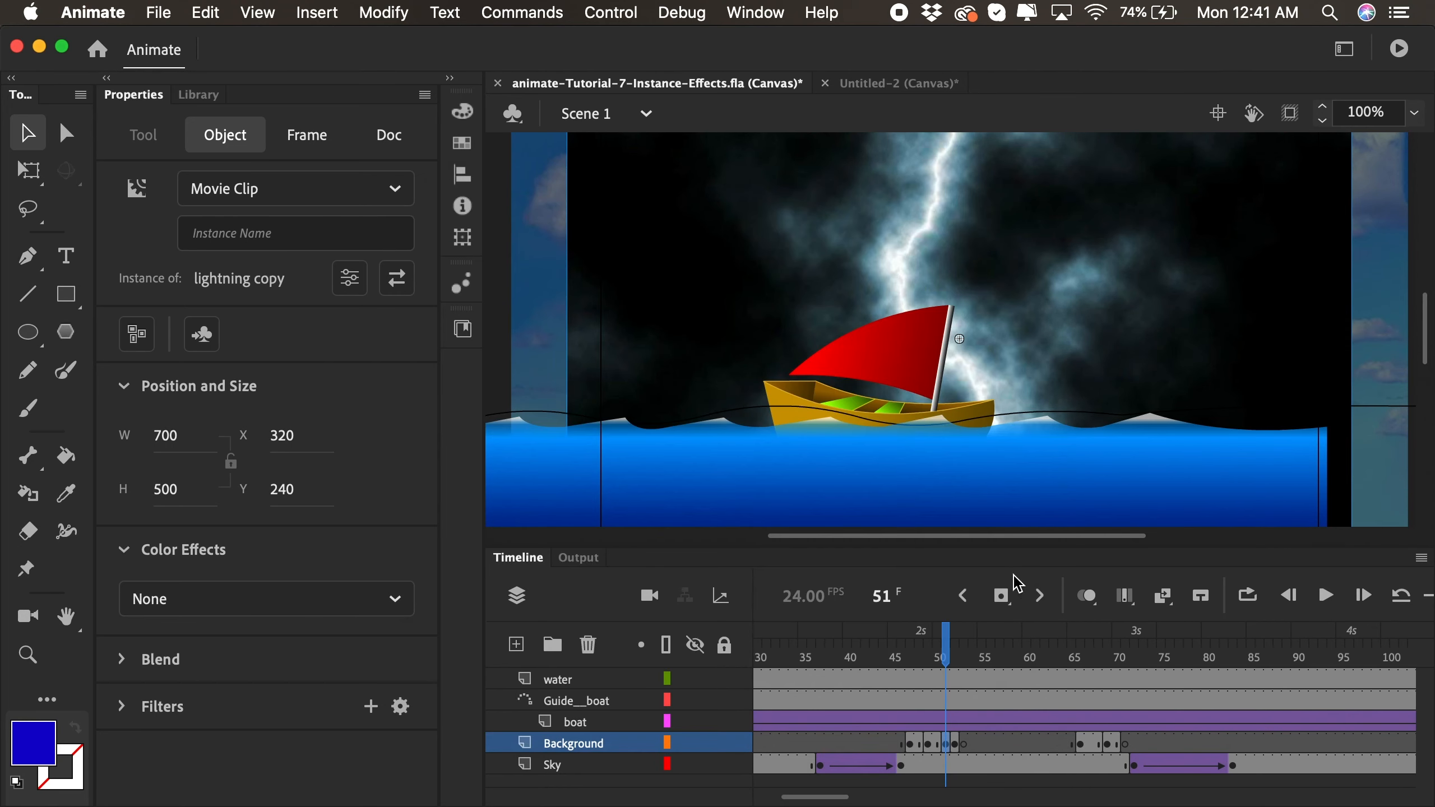
# - Swap the lightning instance at frame 67 of the Background layer with lightning copy and test the movie
pyautogui.moveTo(1081, 650)
pyautogui.mouseDown()
pyautogui.moveTo(1107, 651)
pyautogui.moveTo(1089, 650)
pyautogui.mouseUp()
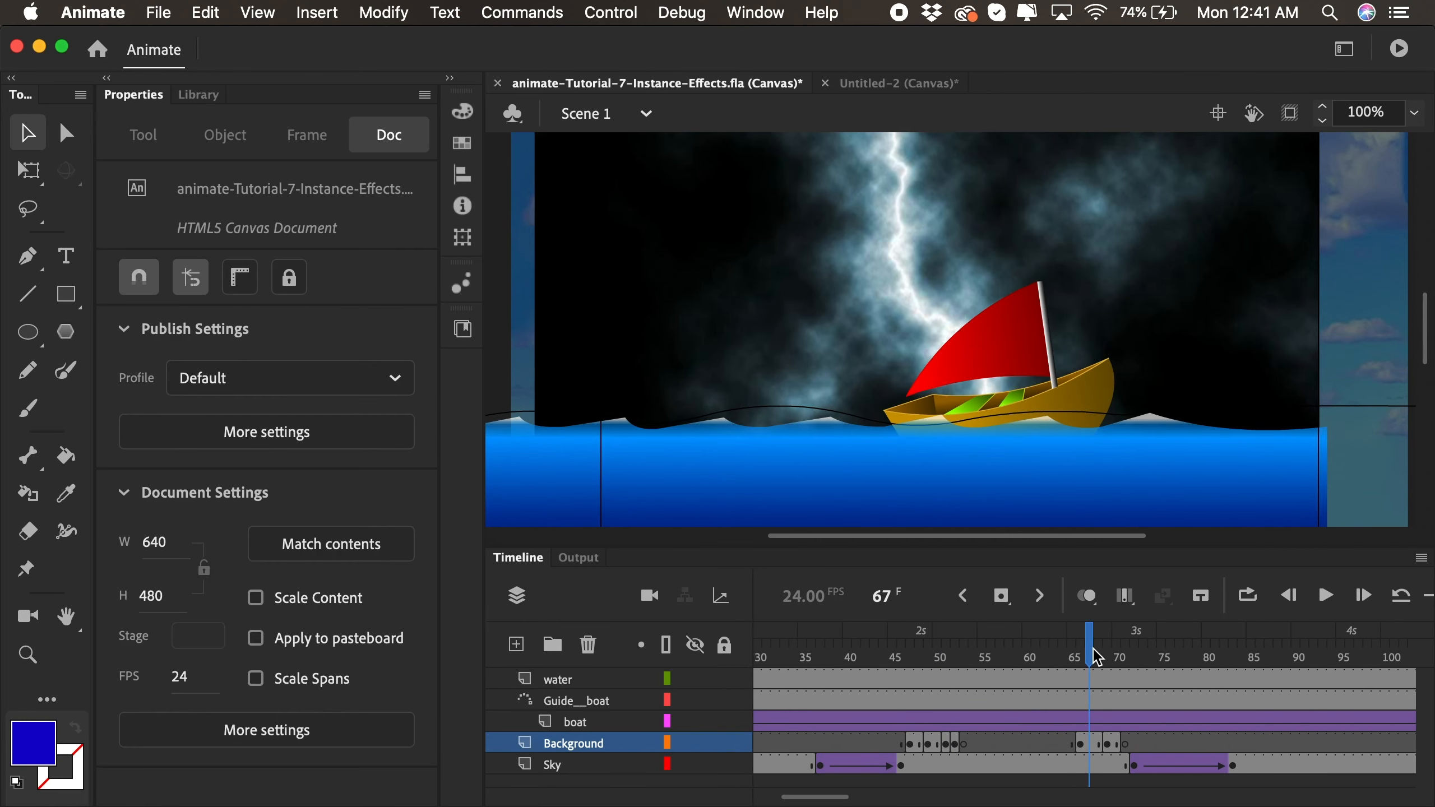
pyautogui.click(1077, 231)
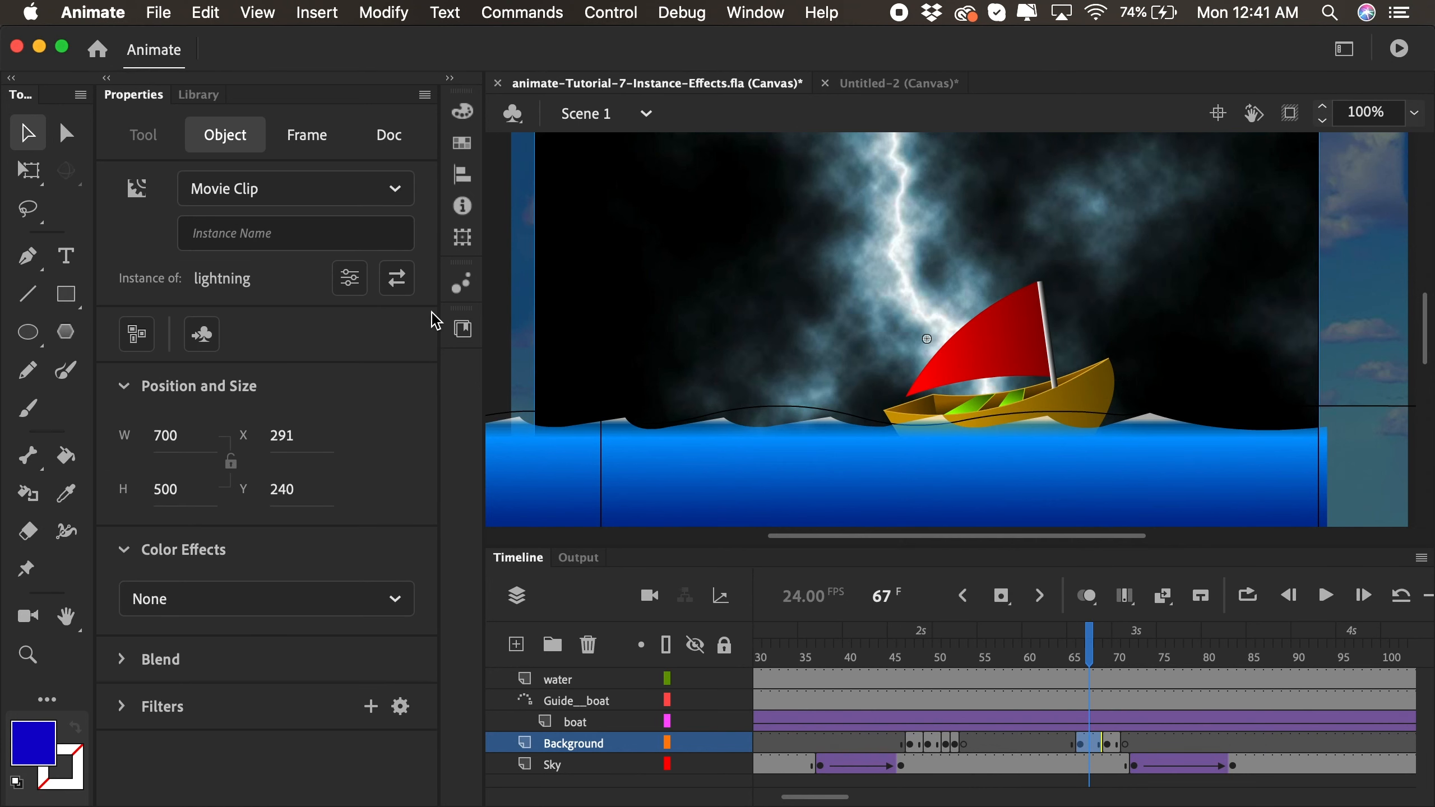
pyautogui.click(398, 279)
pyautogui.click(674, 311)
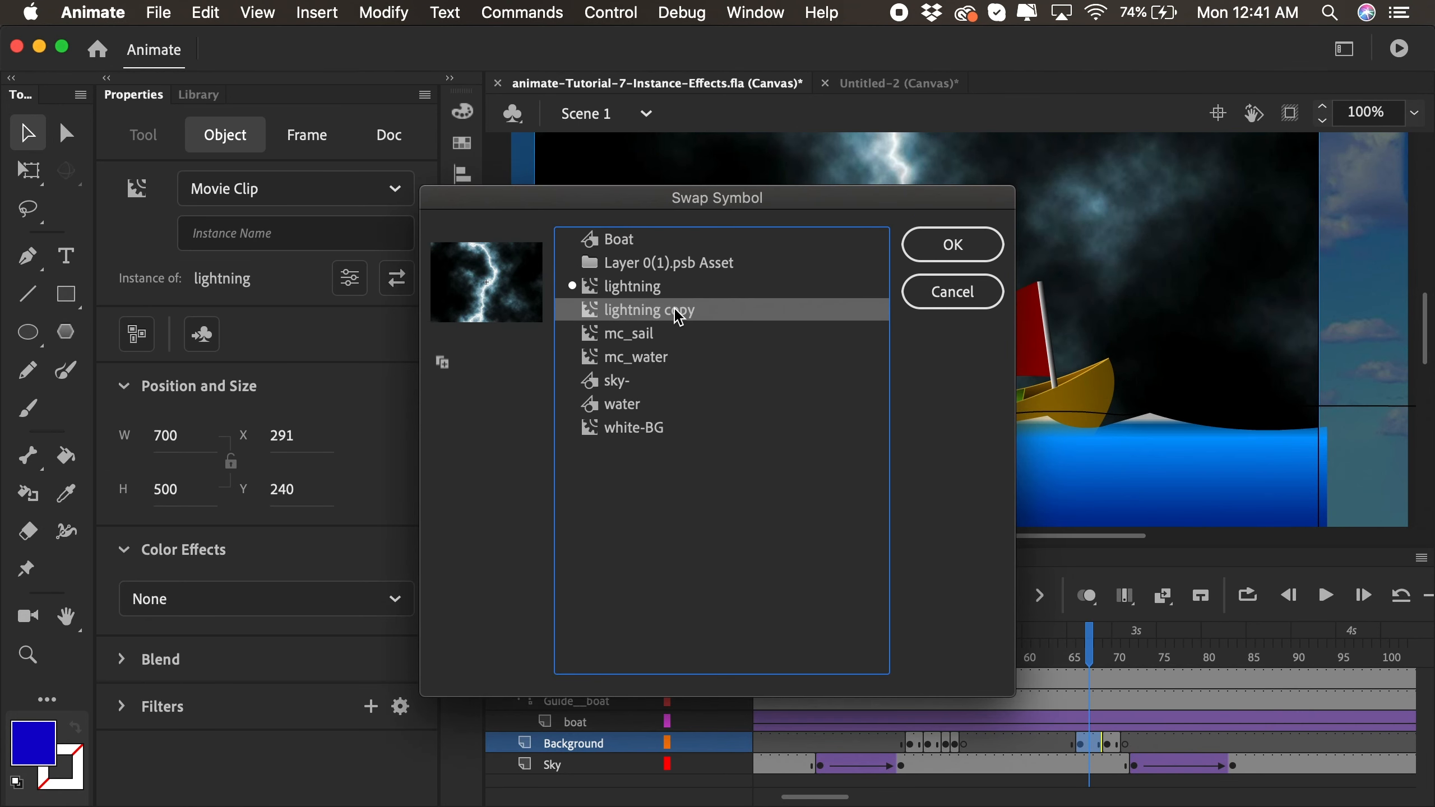
pyautogui.click(952, 249)
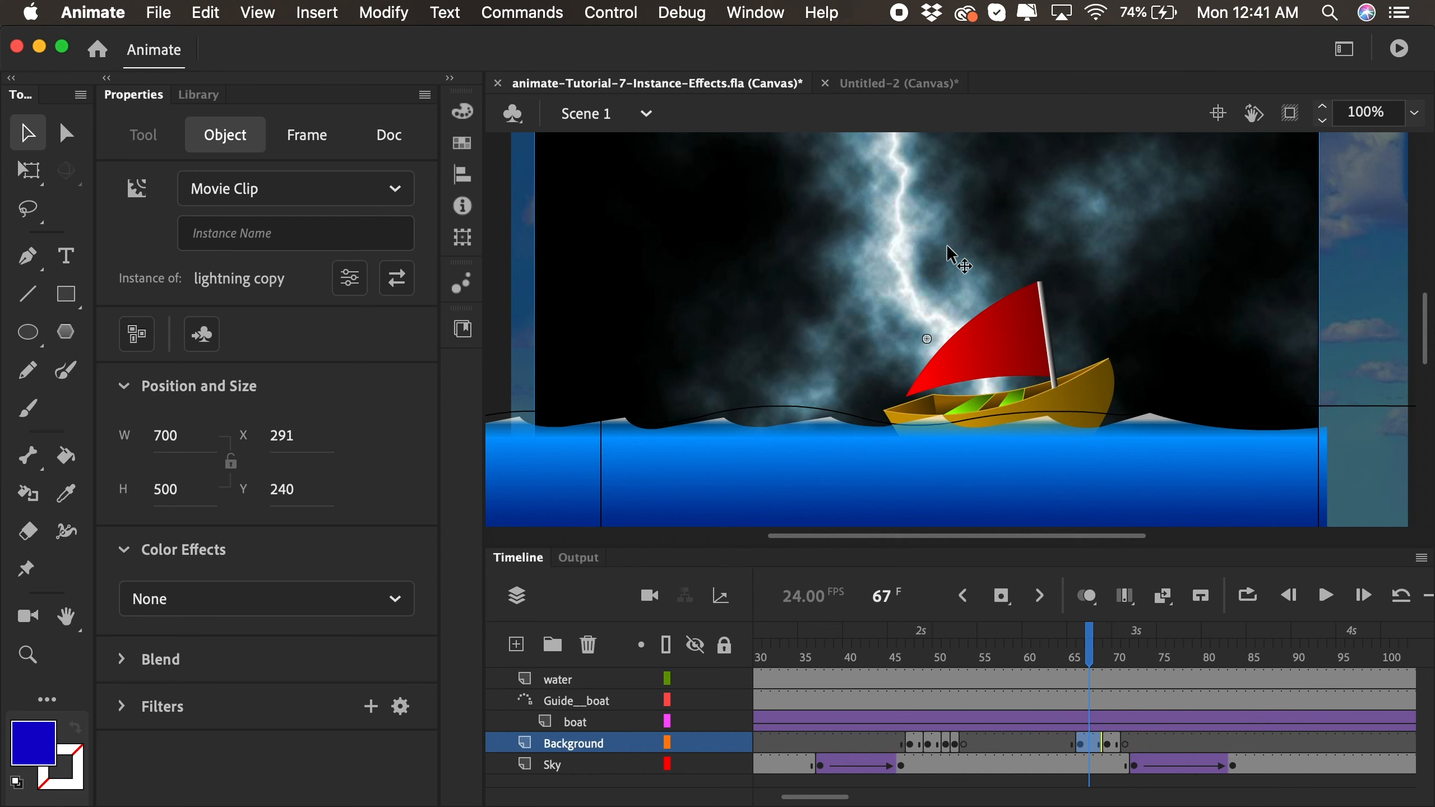
pyautogui.press('super+Return')
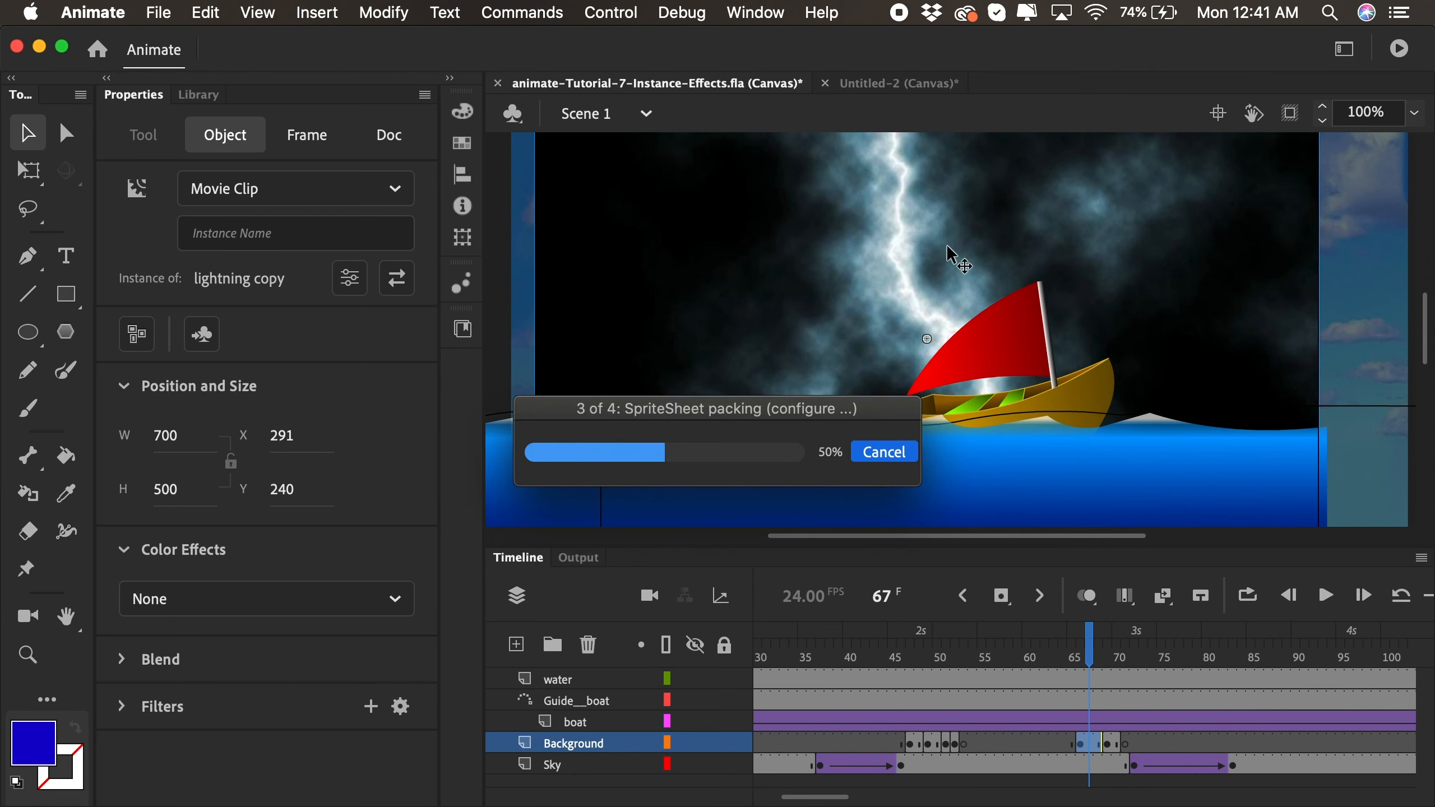